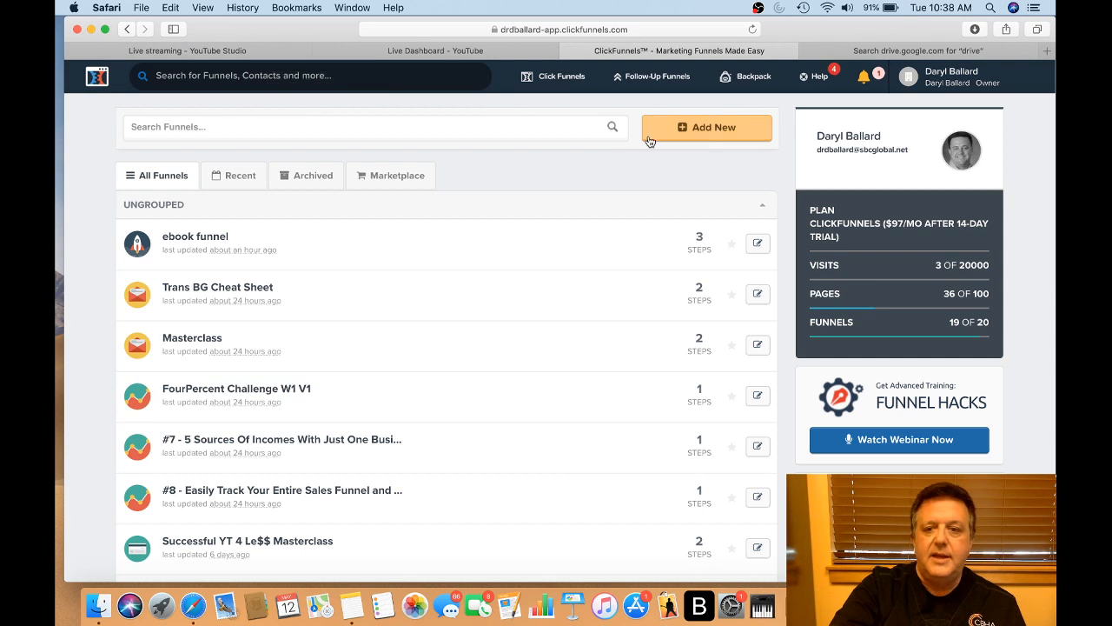
Start a new funnel in the Classic Funnel Builder with the goal Sell Your Product and the type Product Launch
click(705, 128)
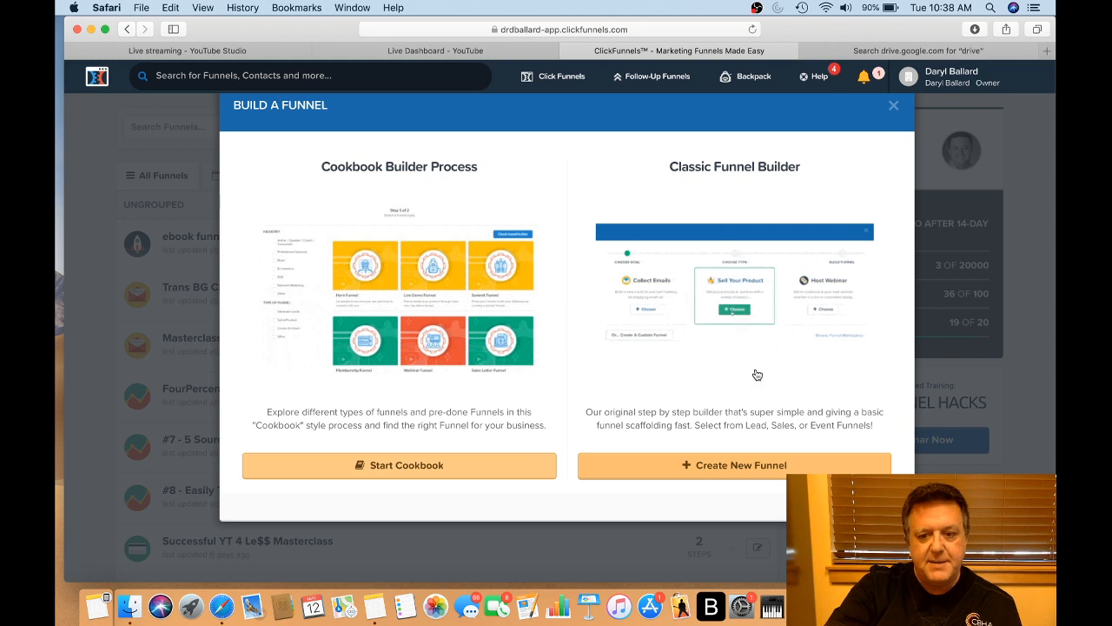
click(737, 467)
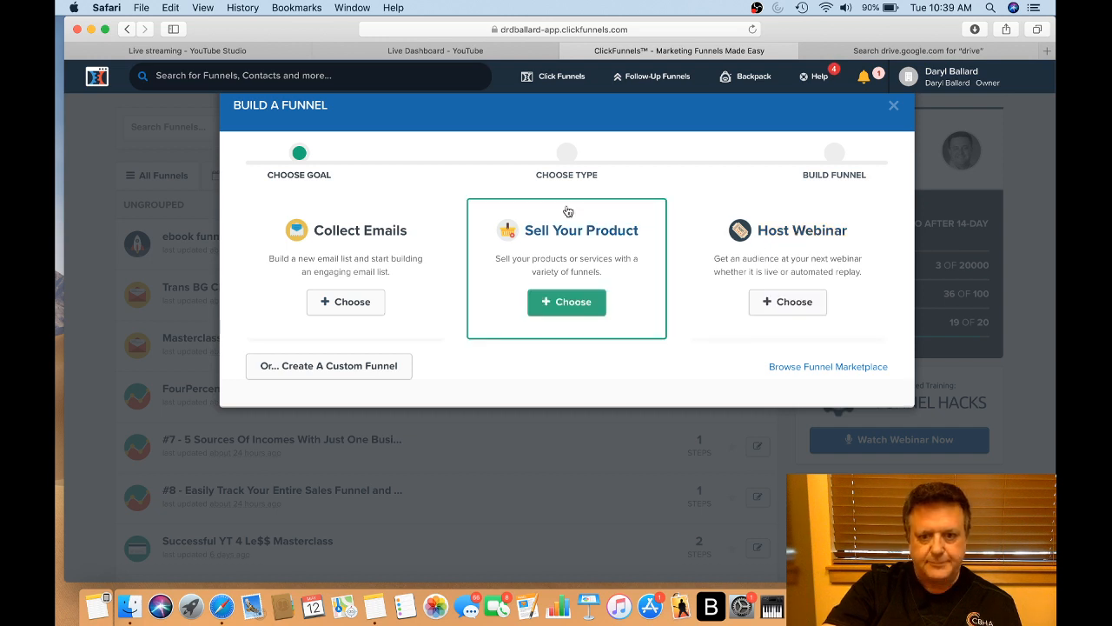
click(573, 303)
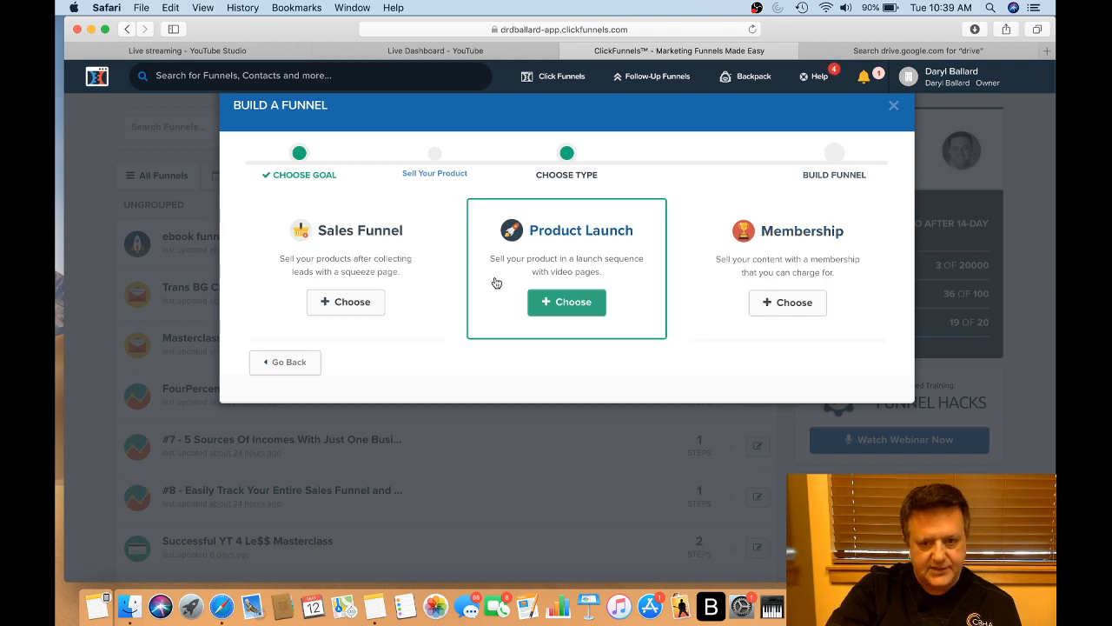
click(569, 302)
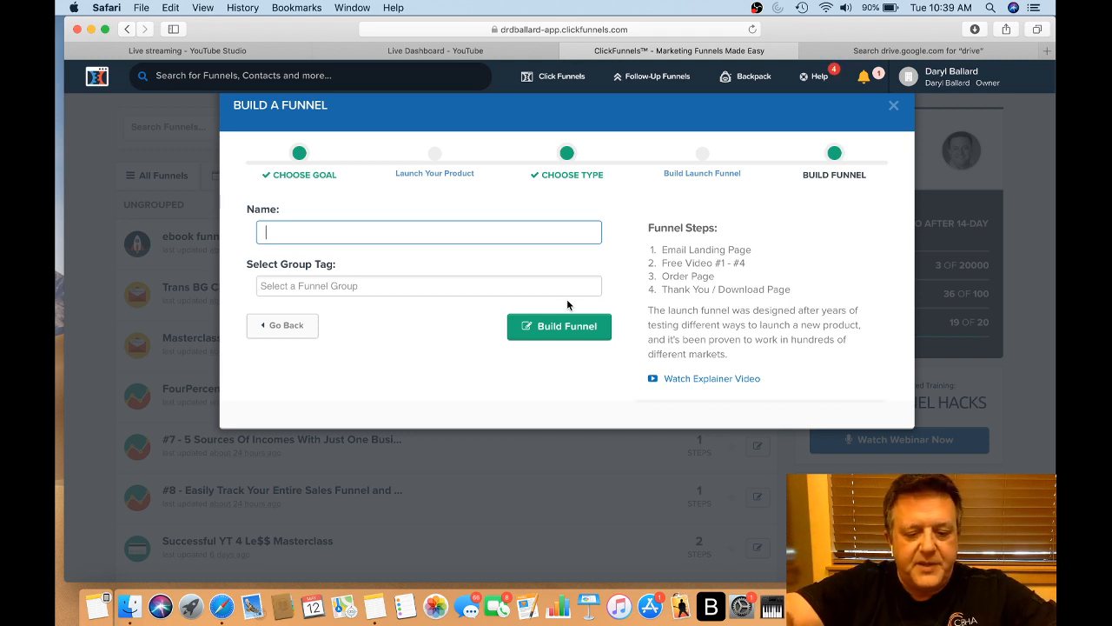
Name the funnel "My ebook funnel" and build it without a group tag
text(My)
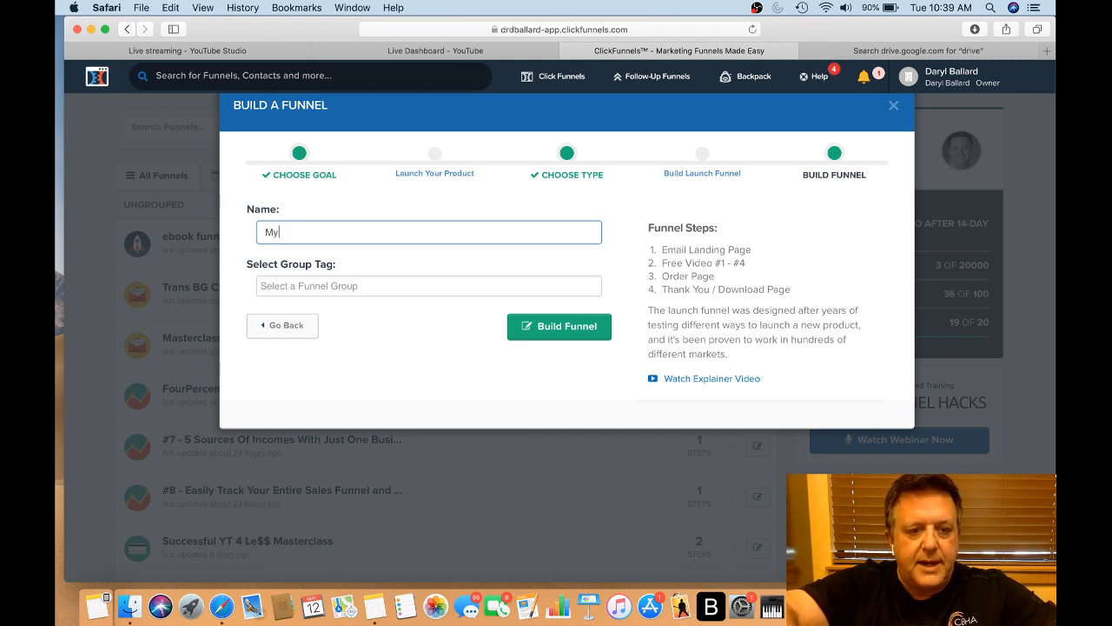
text( eboo)
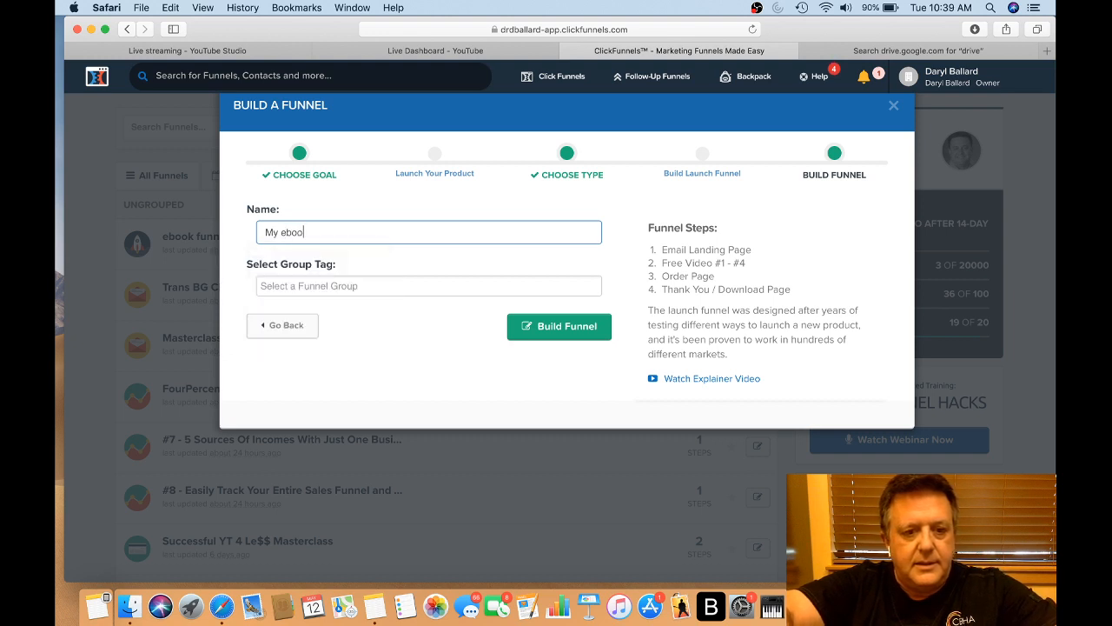
text(k funnel)
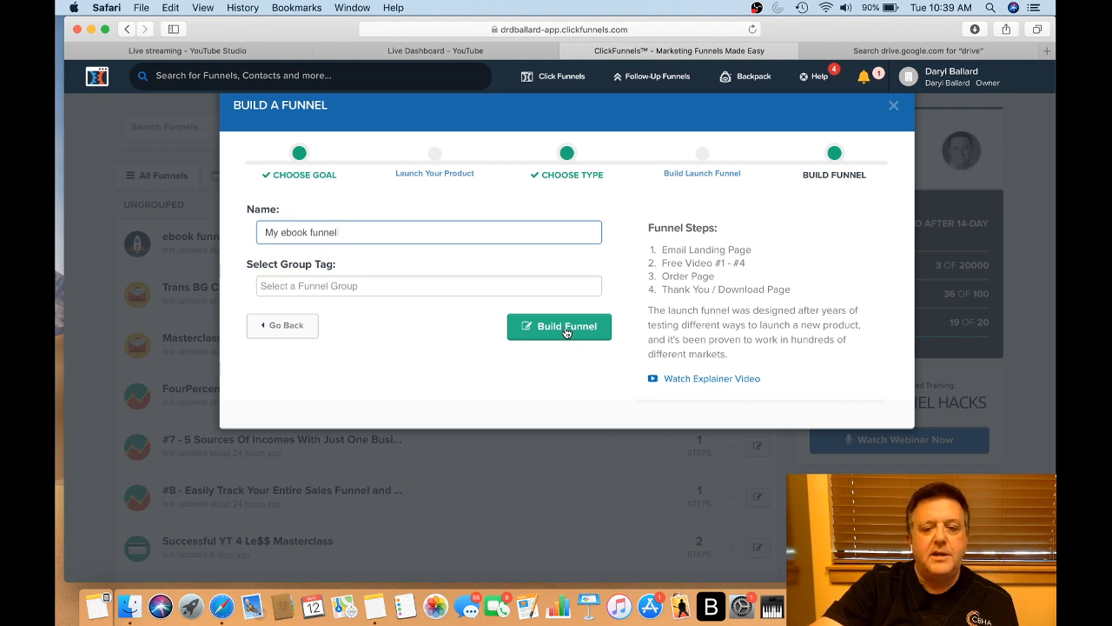
click(566, 330)
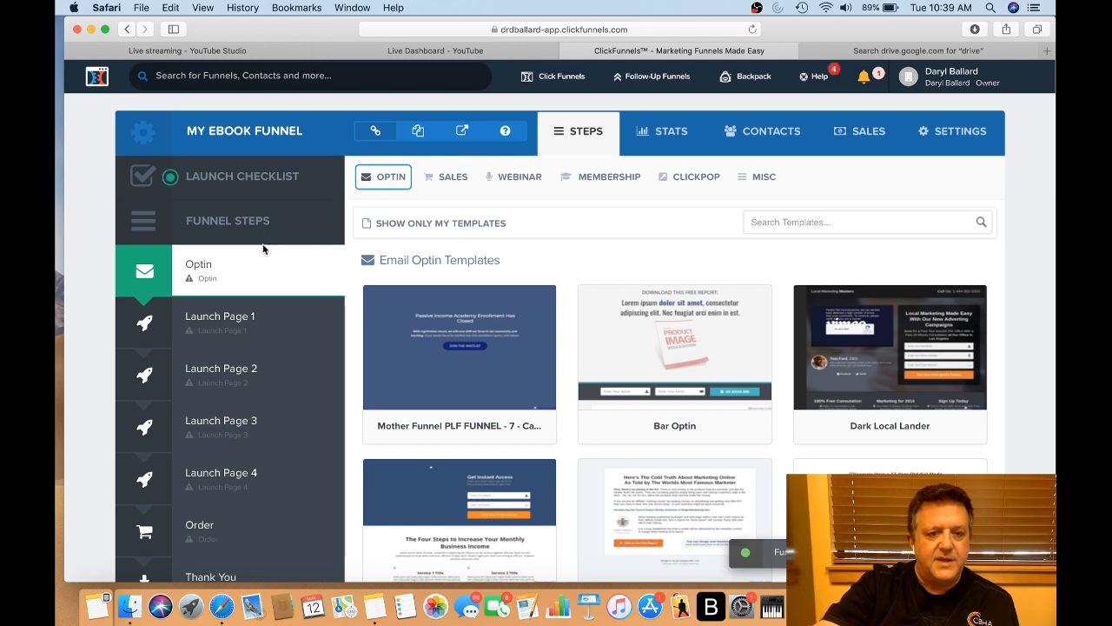
Show the Sales Page templates for the funnel's Optin step
scroll(233, 270, down, 6)
scroll(243, 198, up, 3)
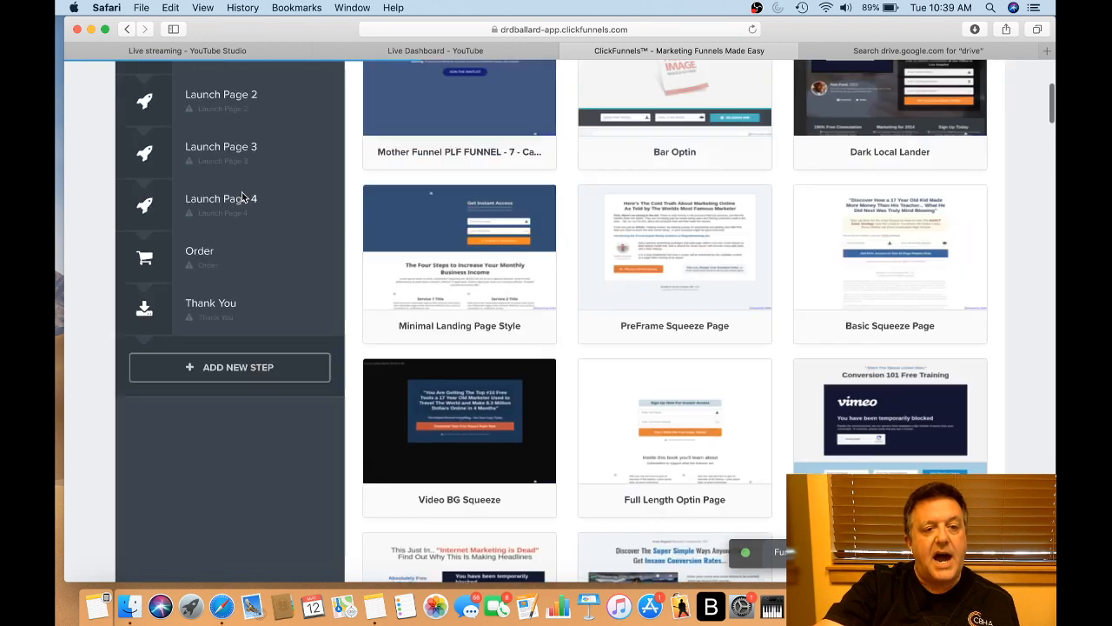
scroll(244, 198, up, 4)
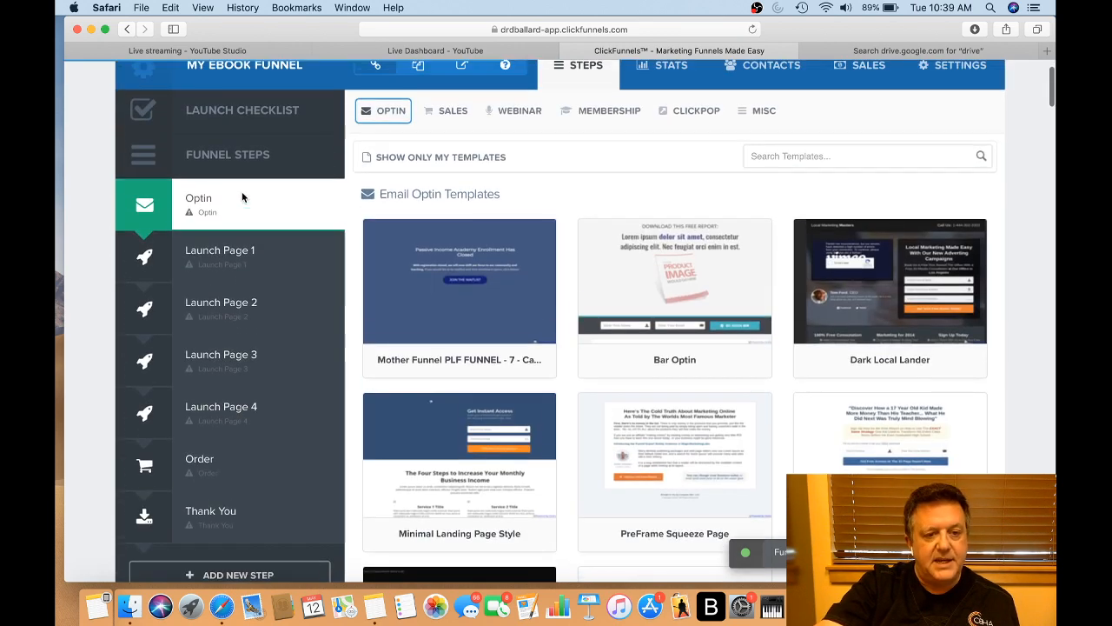
click(381, 113)
click(436, 111)
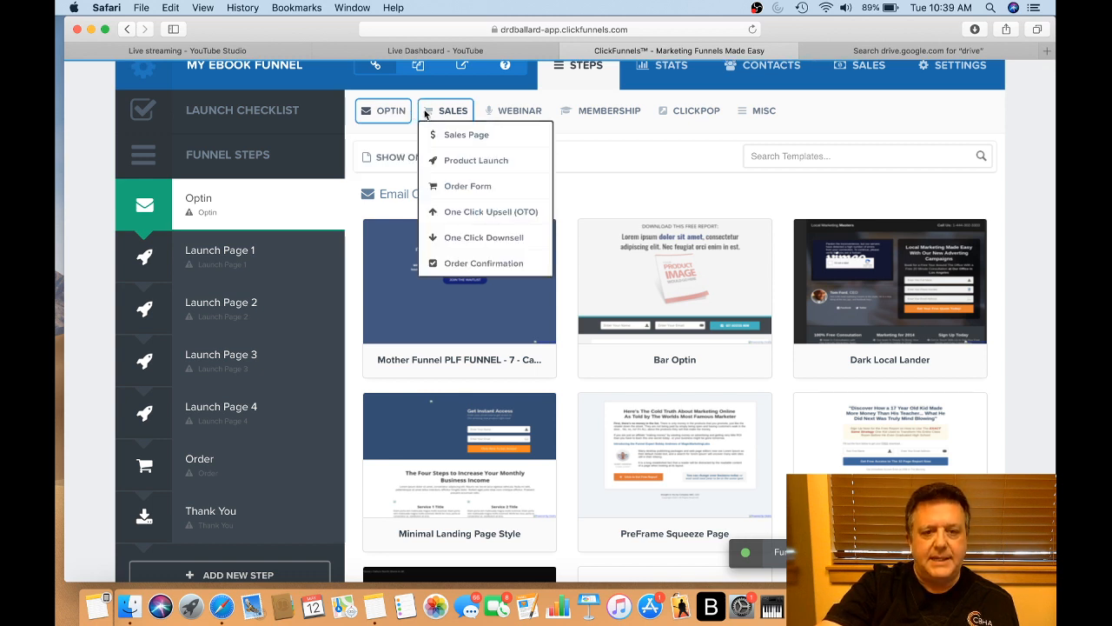
click(466, 136)
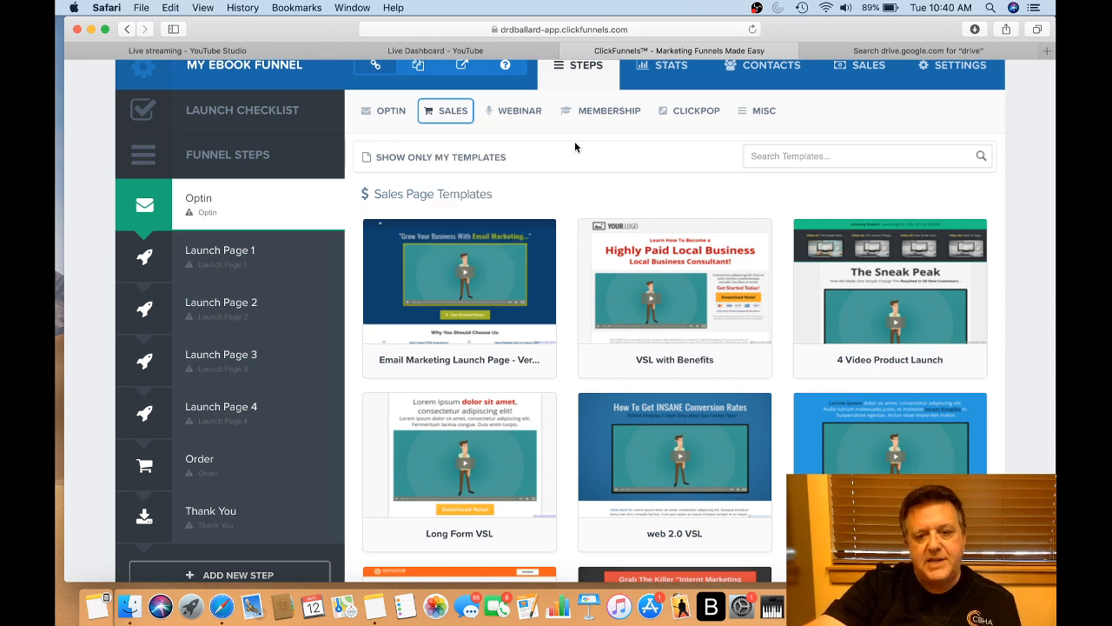
Preview the Clear VSL sales page template, look over the whole page and close the preview
scroll(569, 374, down, 10)
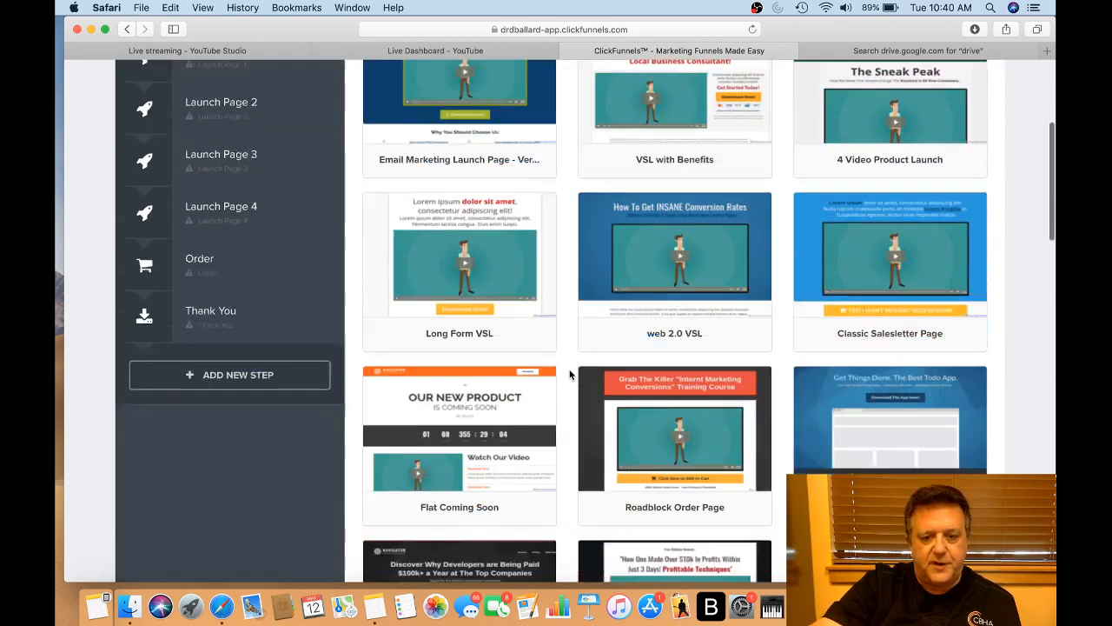
scroll(569, 374, down, 8)
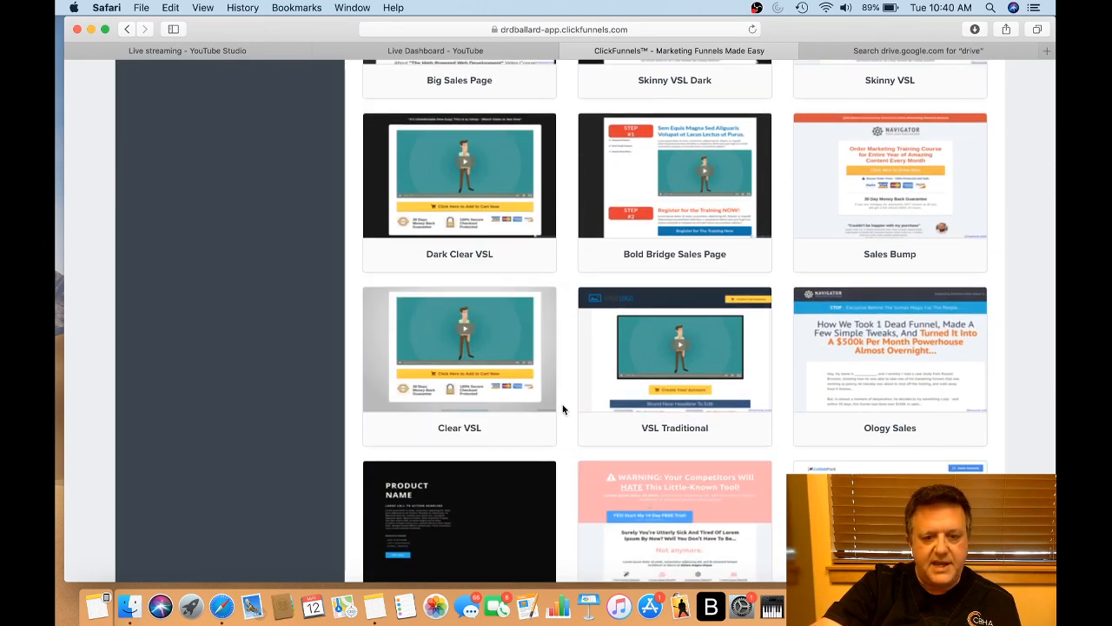
mouse_move(459, 374)
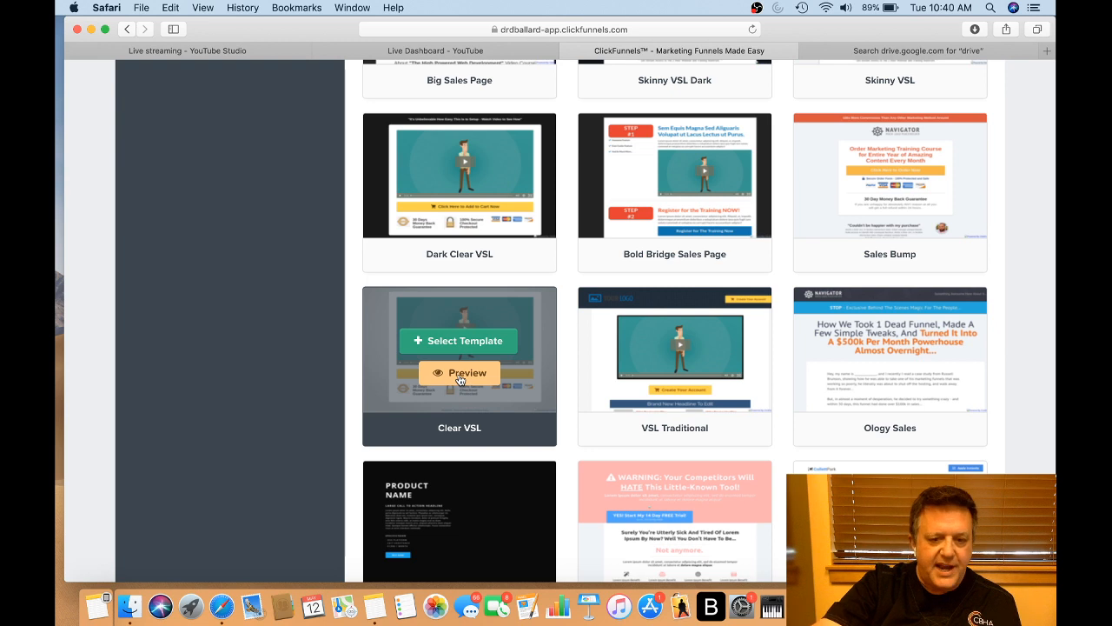
click(461, 374)
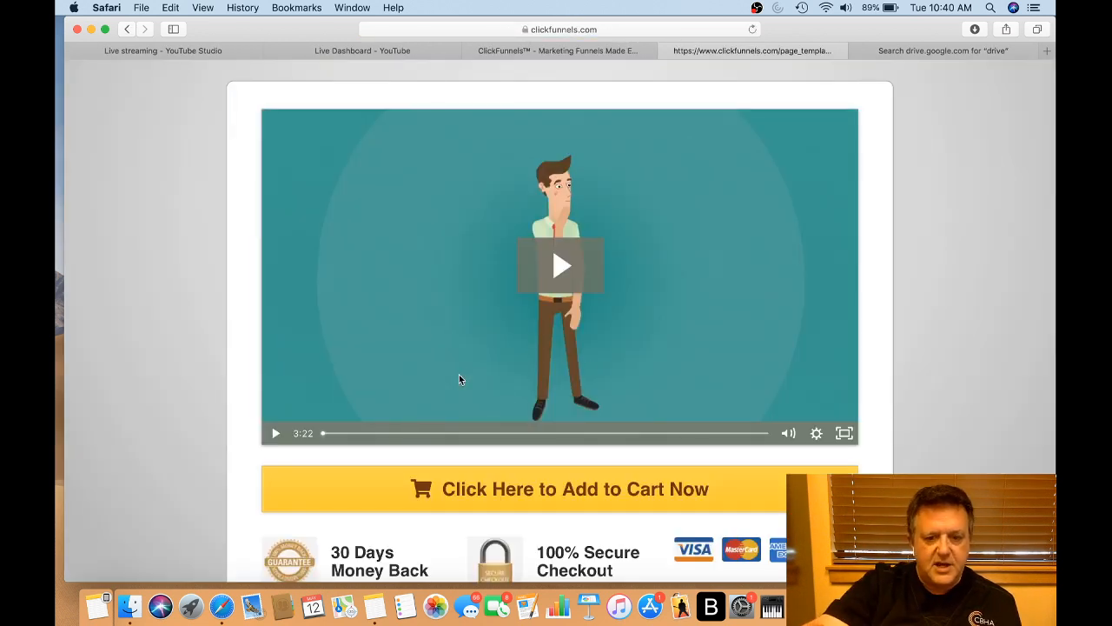
scroll(925, 377, down, 5)
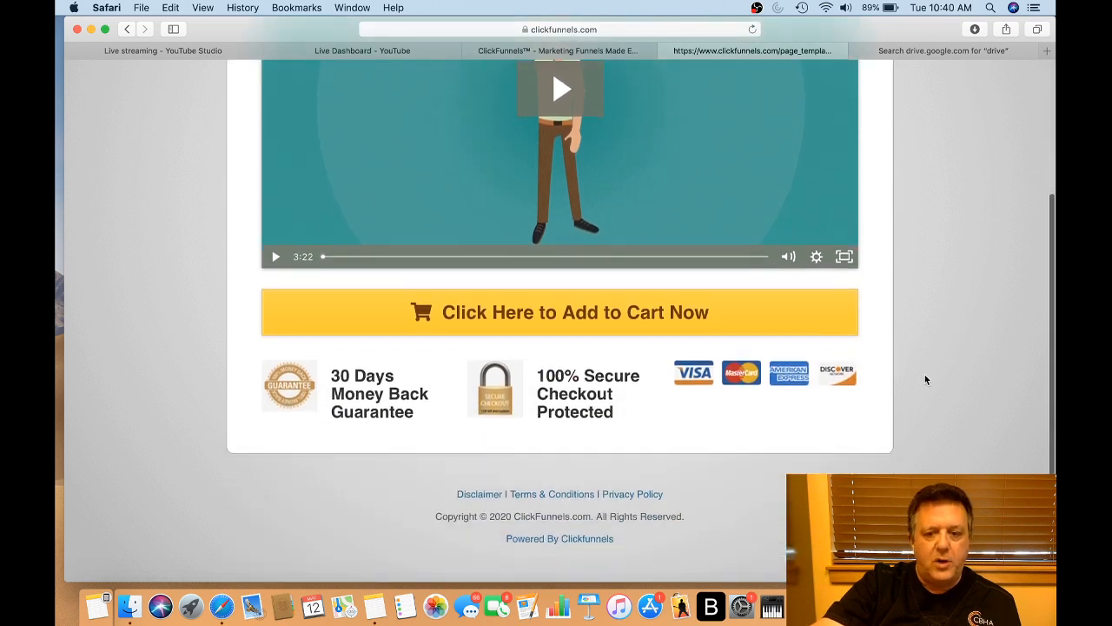
scroll(926, 380, up, 5)
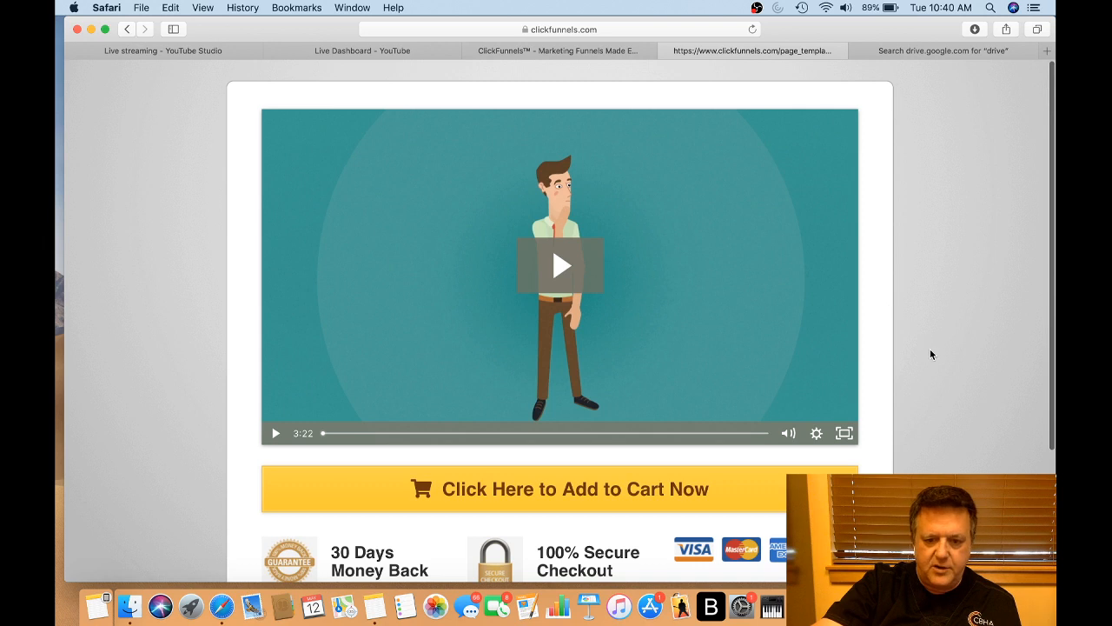
scroll(930, 352, down, 3)
scroll(926, 351, up, 3)
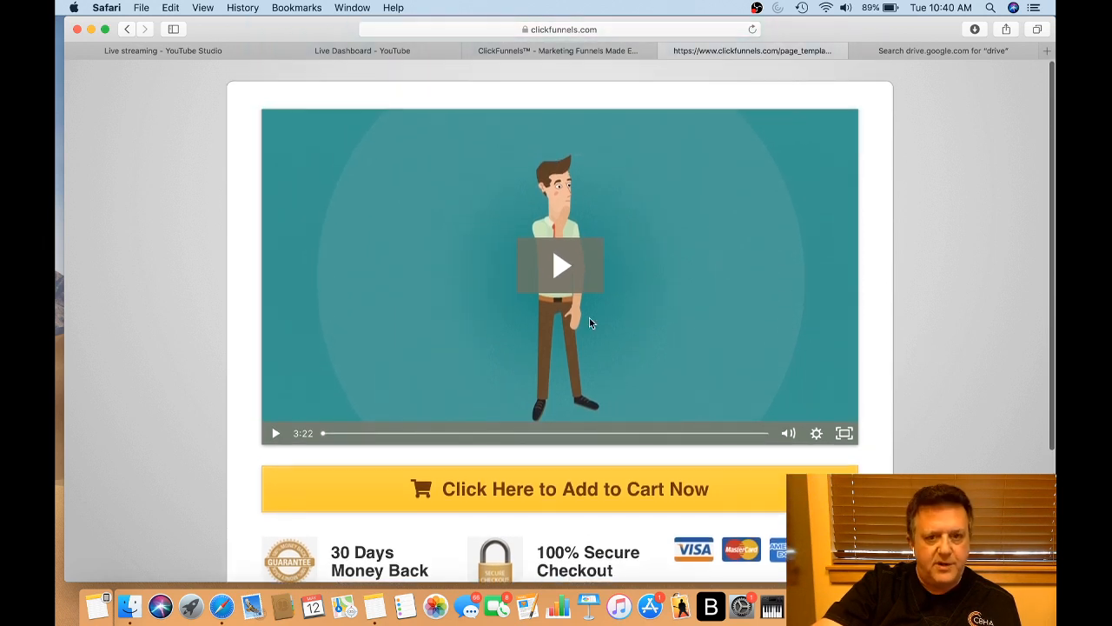
click(666, 52)
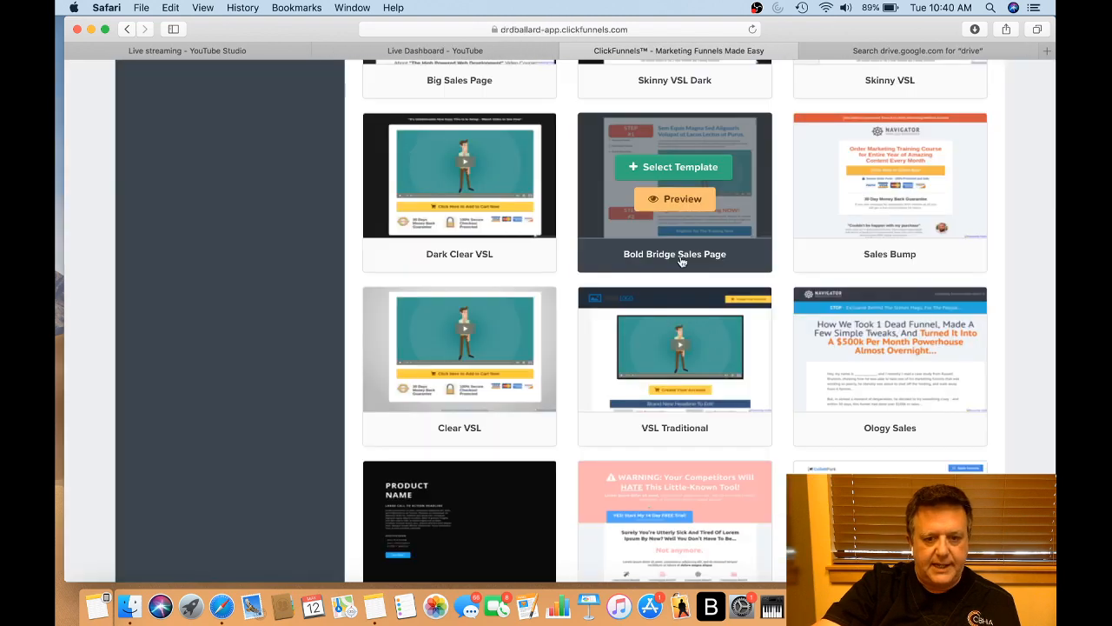
Preview the Dark Sales Page template and close the preview
scroll(689, 285, down, 5)
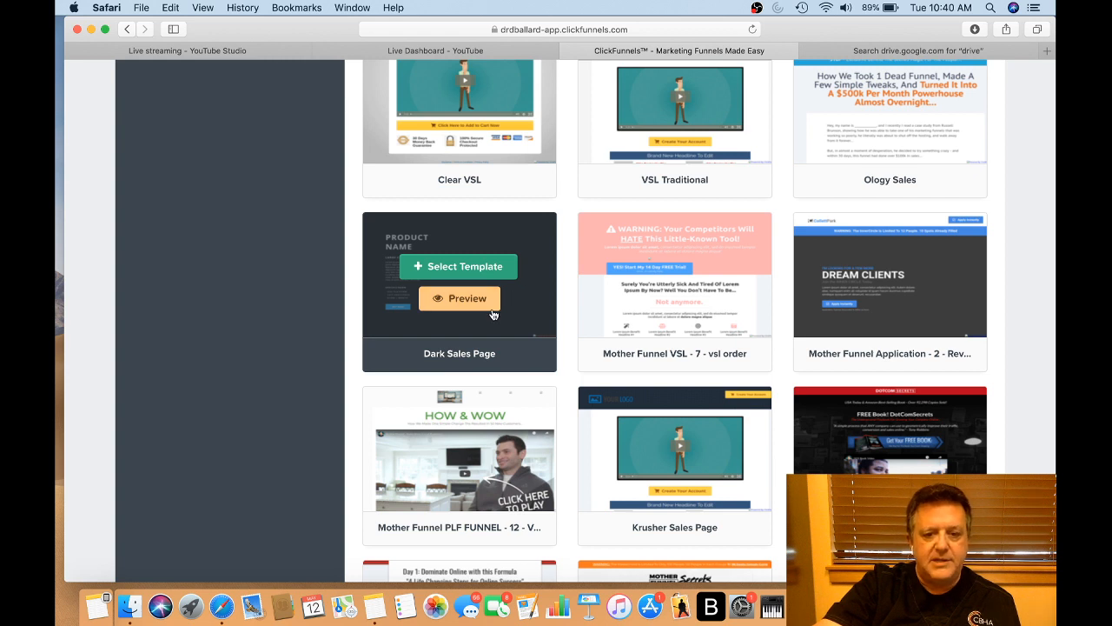
click(465, 299)
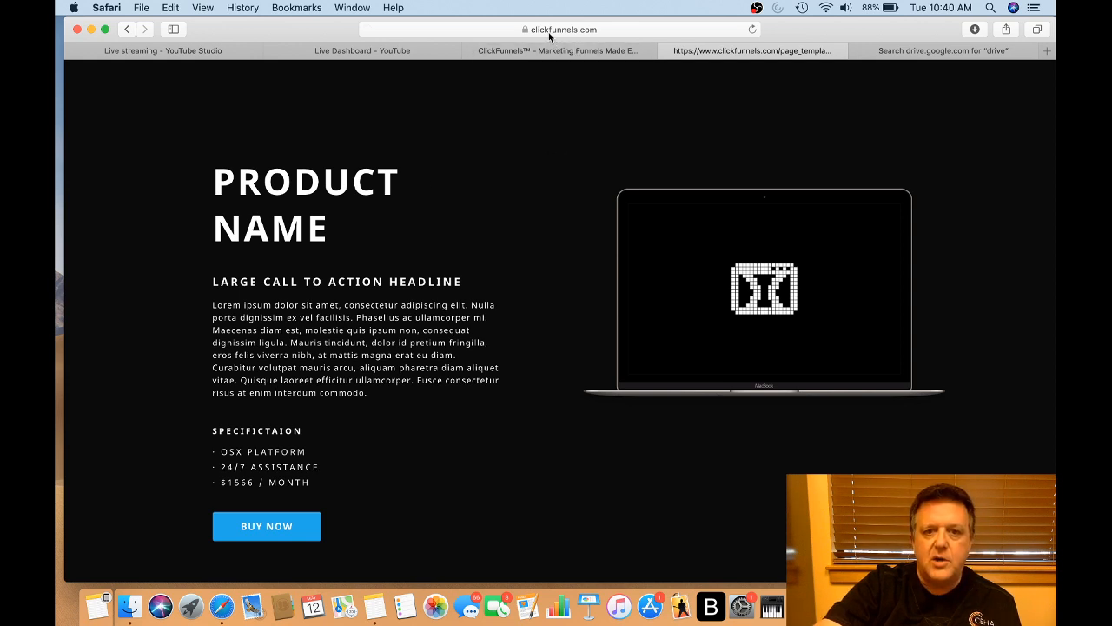
click(666, 51)
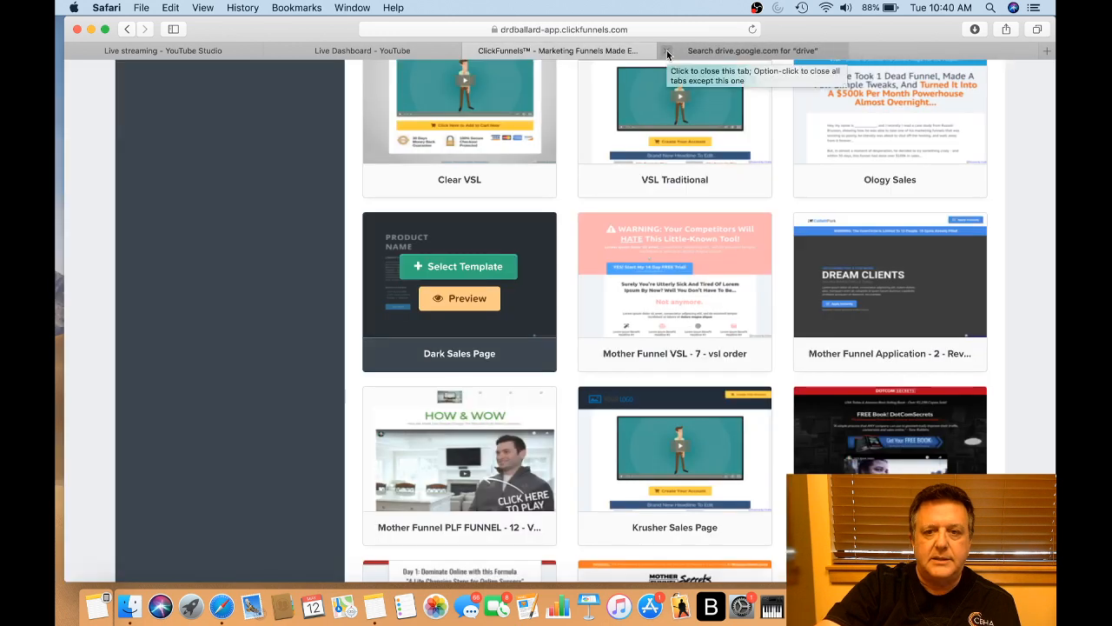
Apply the Dark Sales Page template to the Optin step and open the page for editing
click(459, 269)
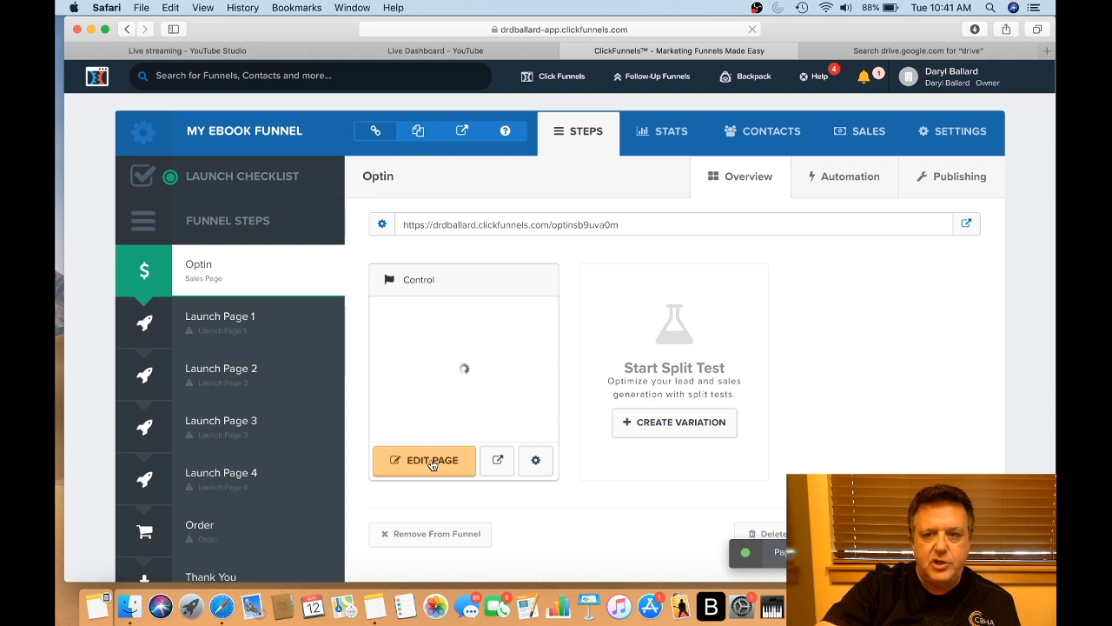
scroll(431, 463, down, 4)
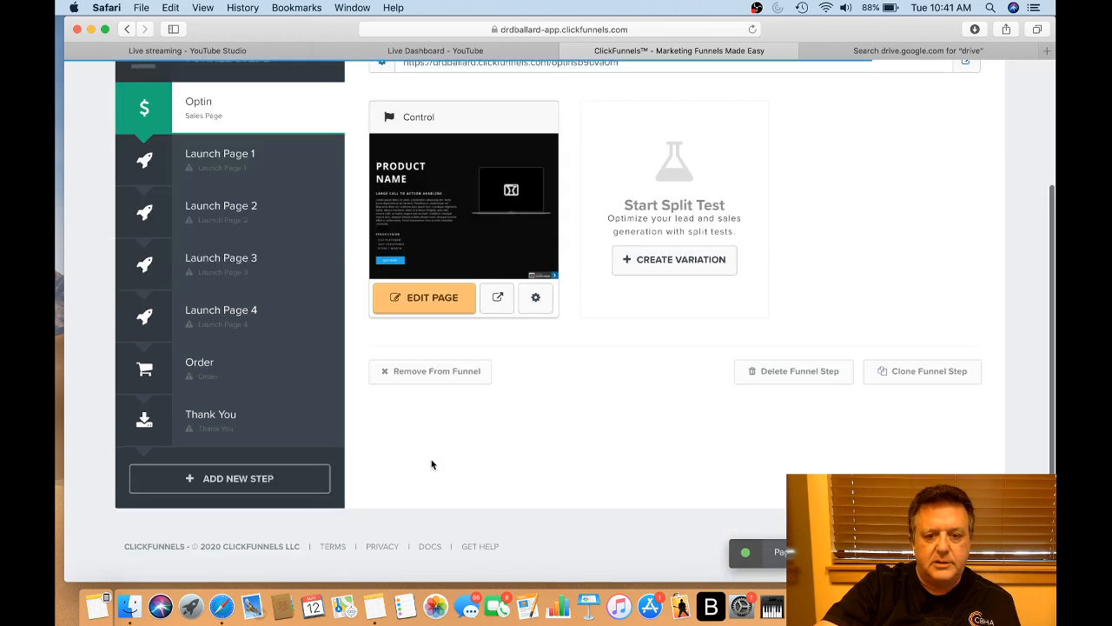
click(431, 298)
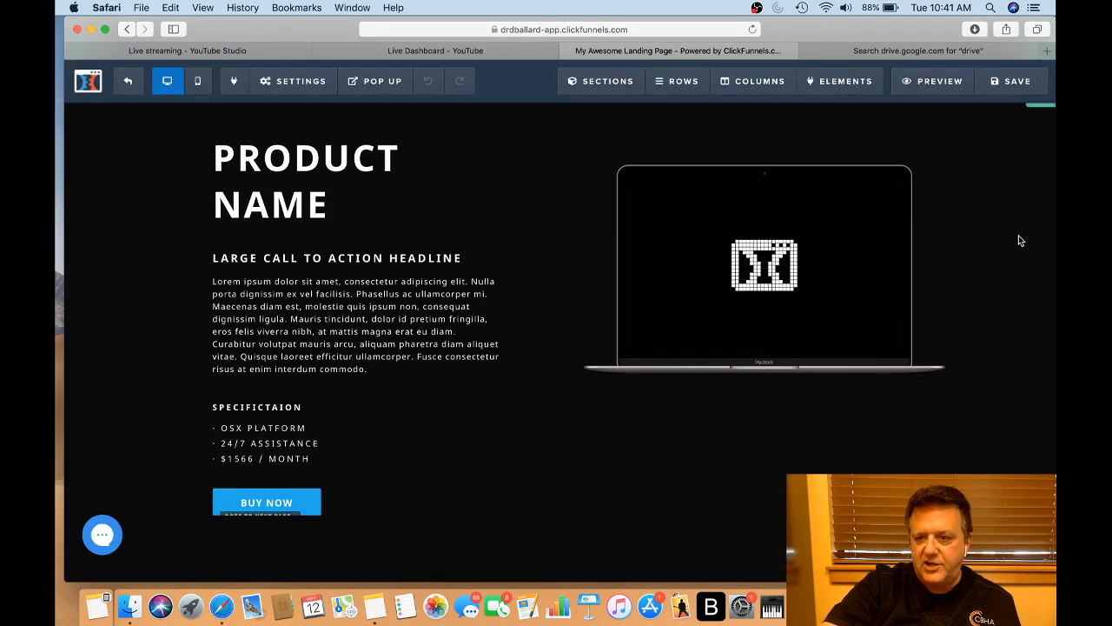
Replace the laptop image with the Fitness Video Vibes book cover from the uploaded images and close the image settings
mouse_move(781, 233)
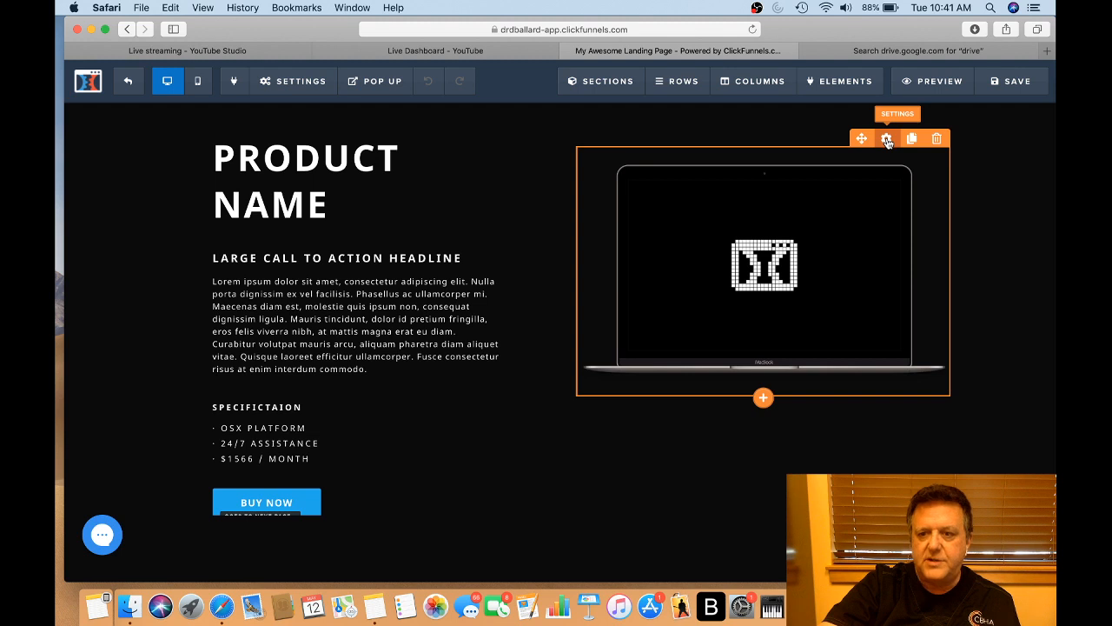
click(888, 141)
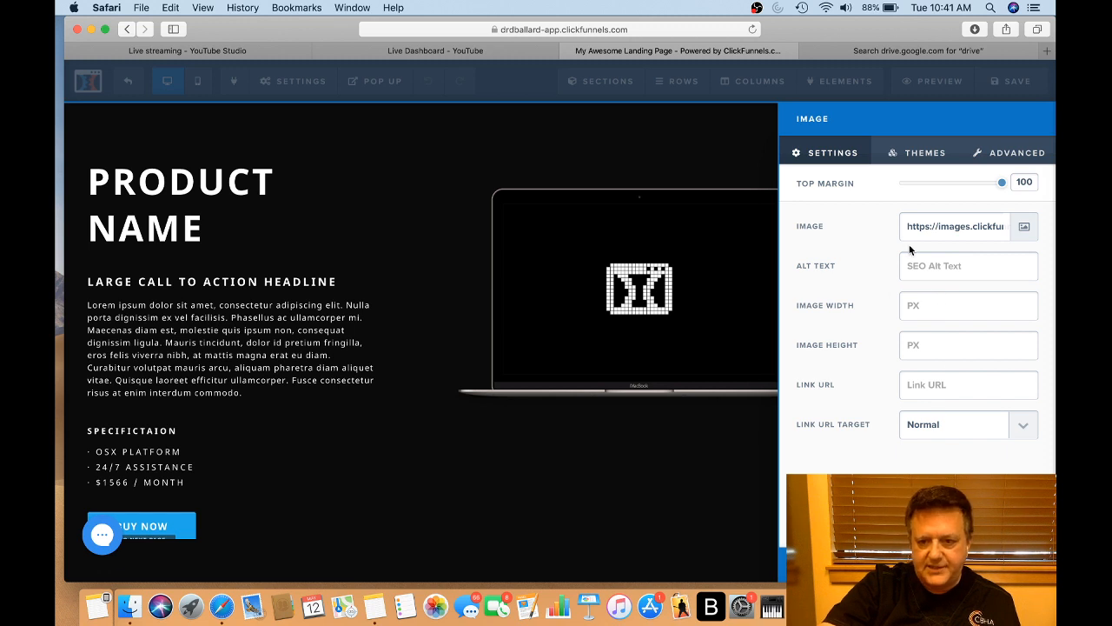
click(1027, 226)
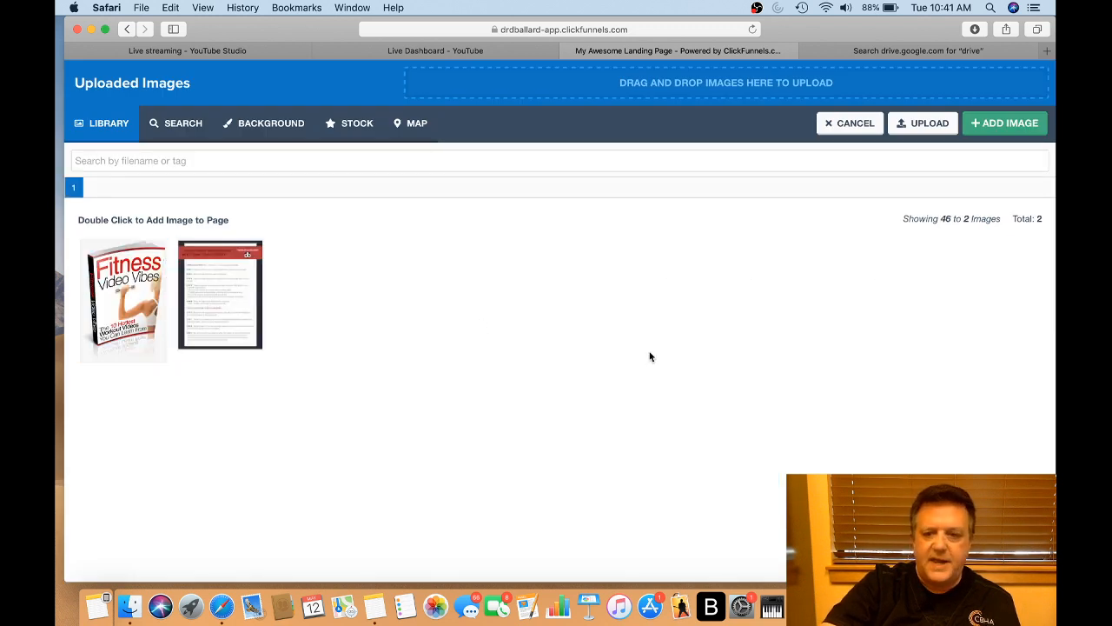
click(923, 124)
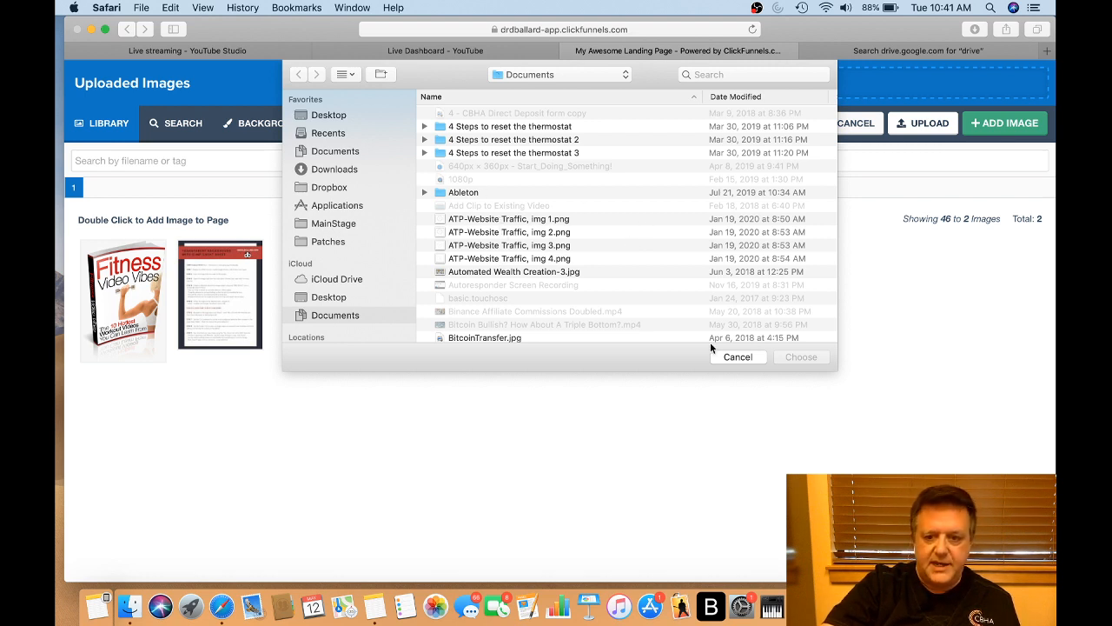
click(737, 357)
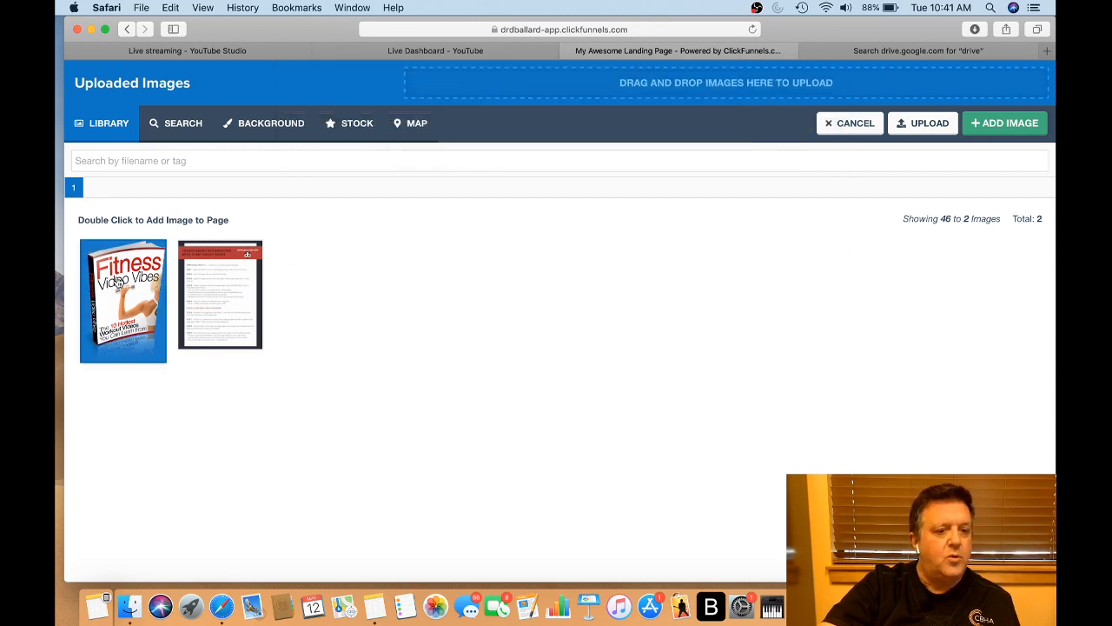
double_click(117, 282)
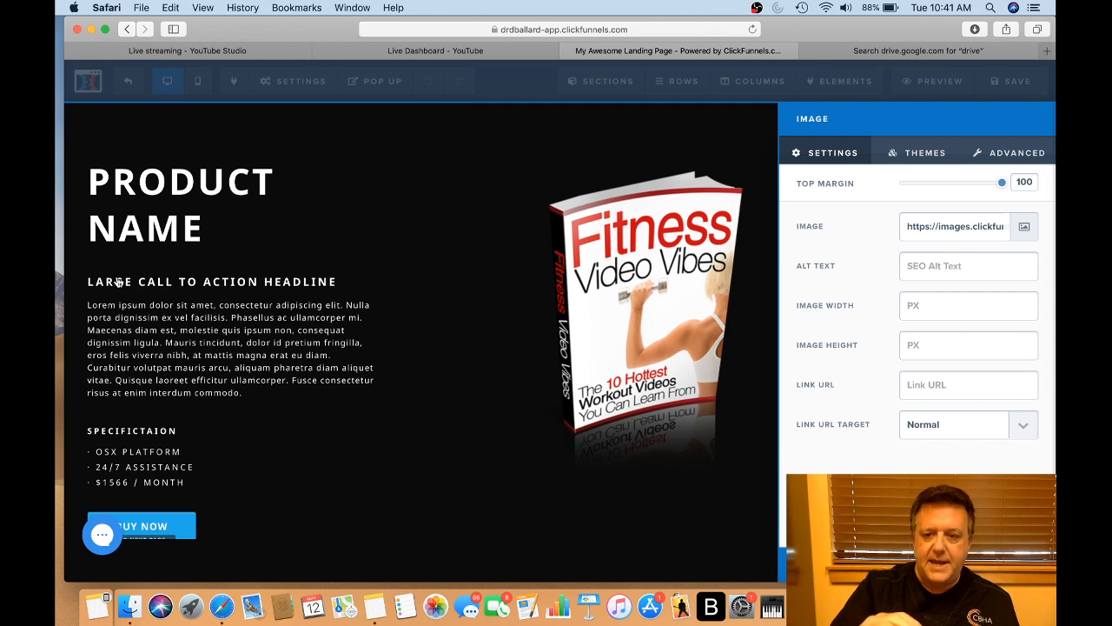
click(386, 172)
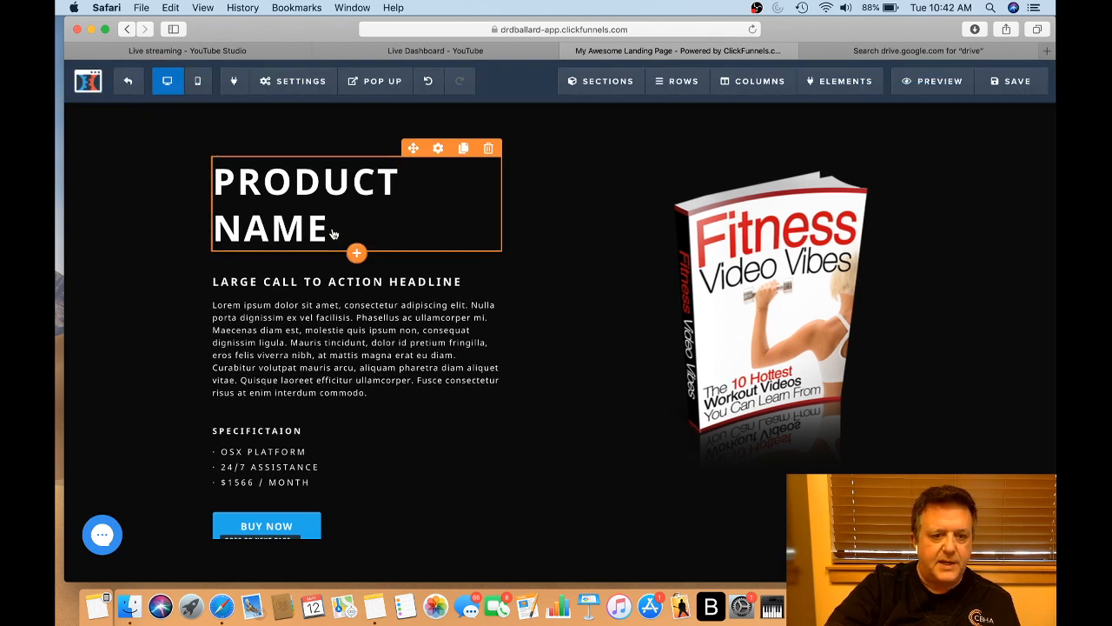
Replace the "Product Name" headline text with "Fitness Video Vibes"
click(333, 231)
drag(333, 231, 213, 179)
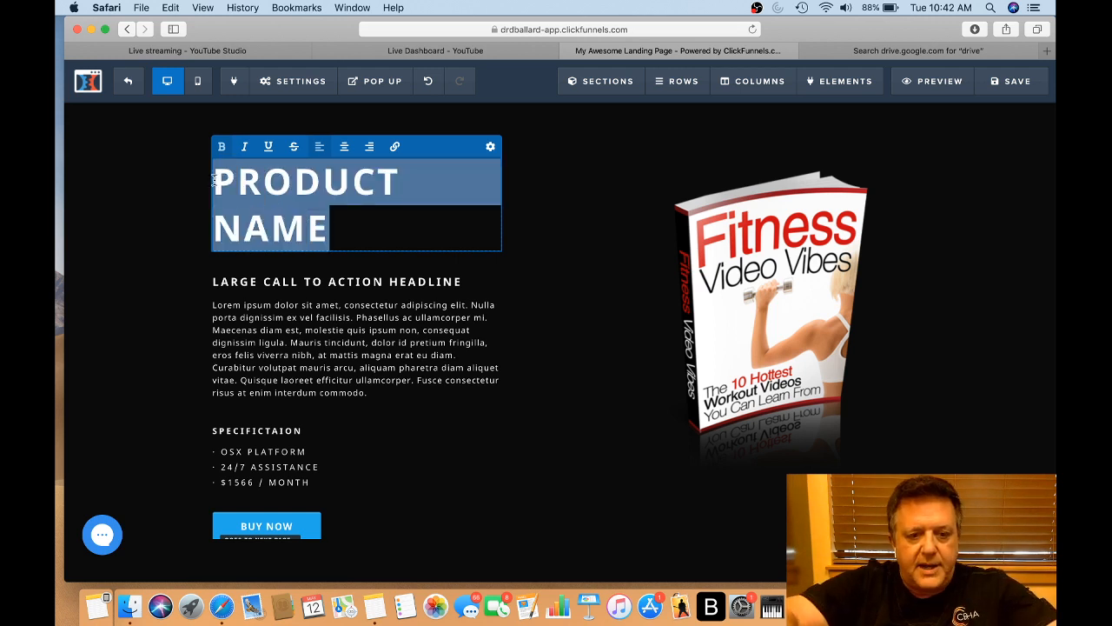
text(Fitness)
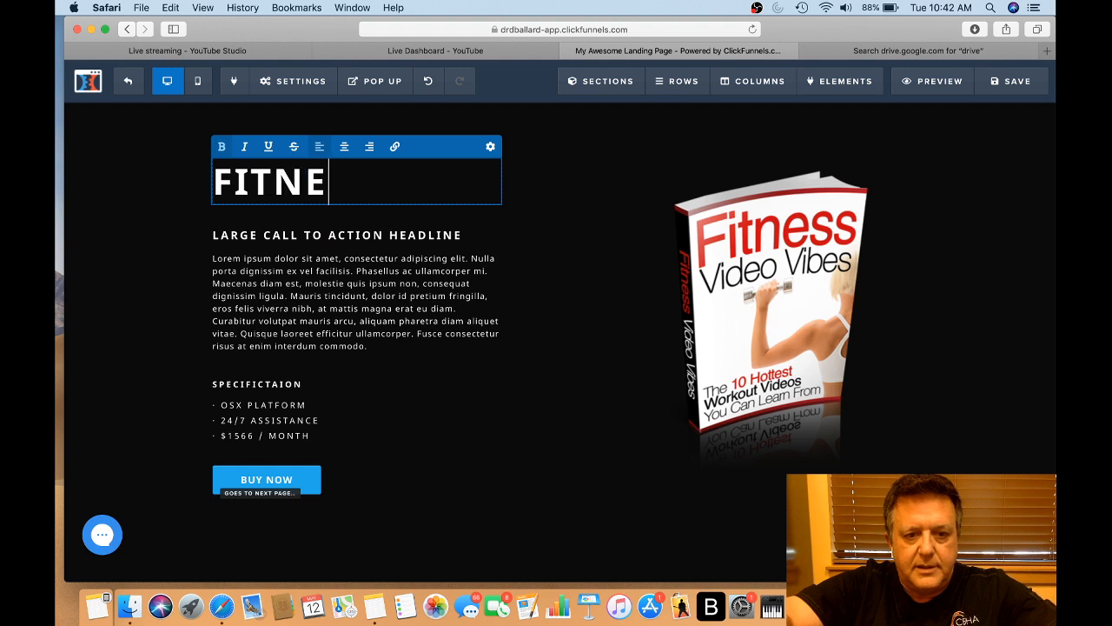
text( Video )
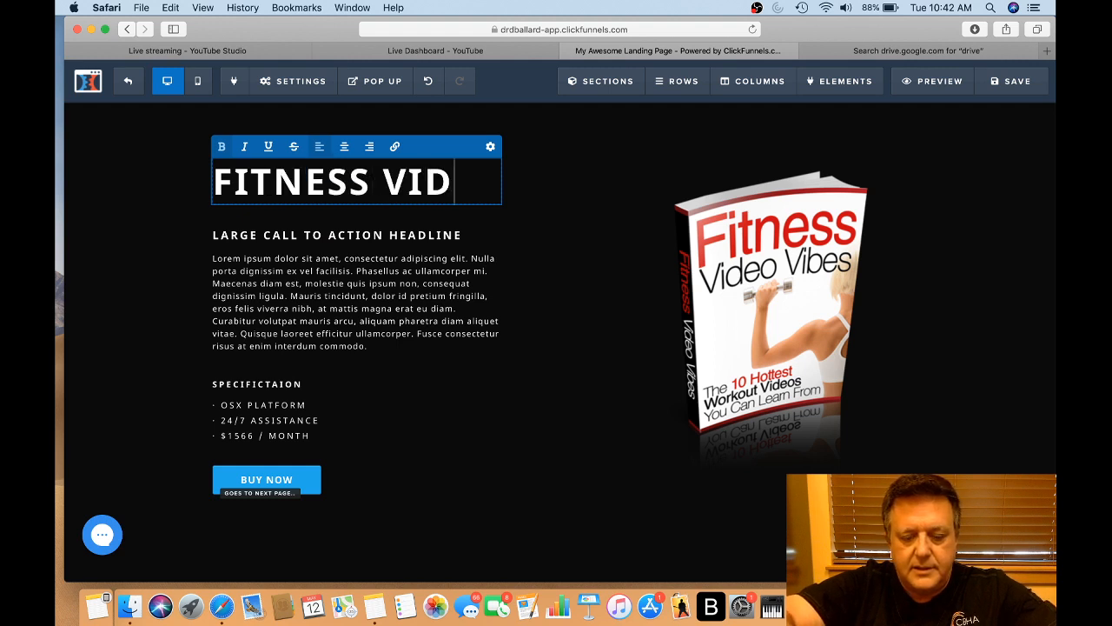
text(Vibe)
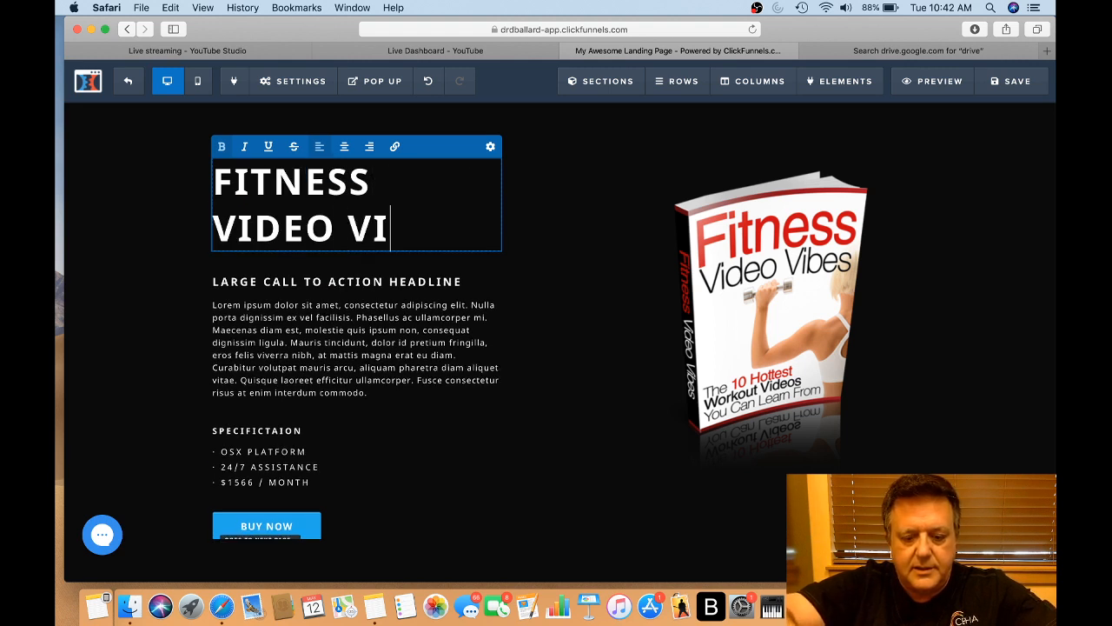
text(s)
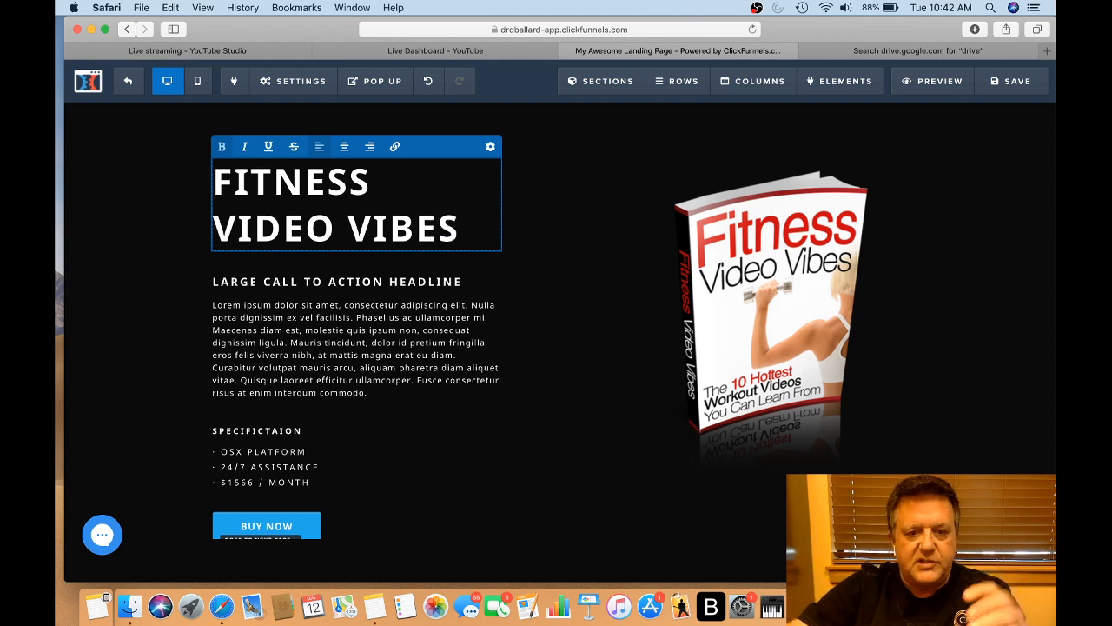
Replace the "Large Call to Action Headline" text with "THE 10 HOTTEST WORKOUT VIDEOS YOU CAN LEARN FROM"
click(455, 290)
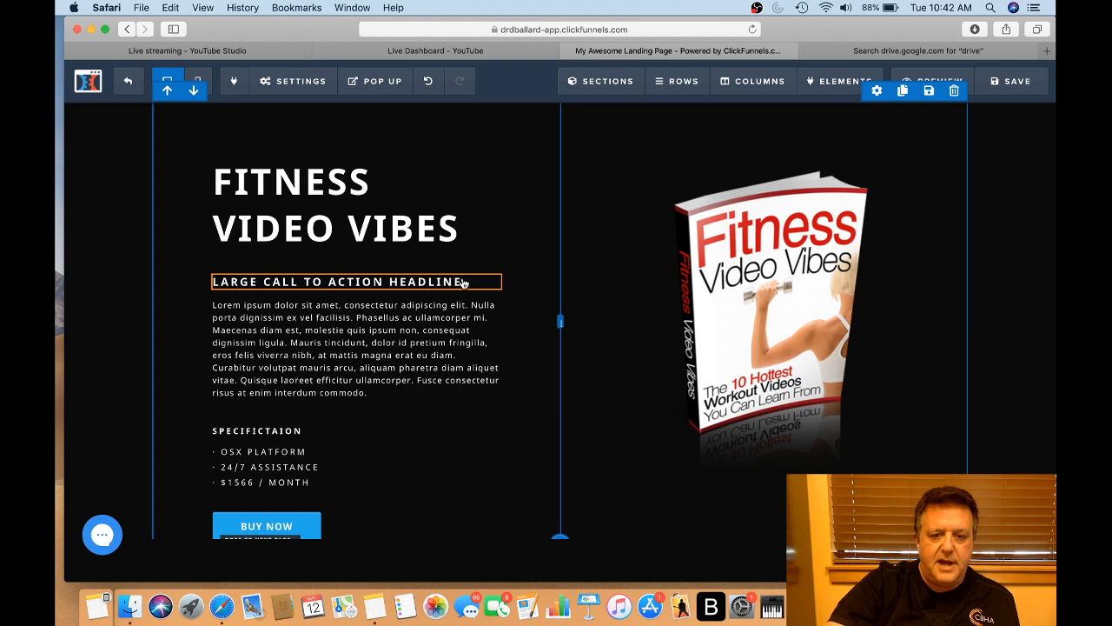
click(463, 281)
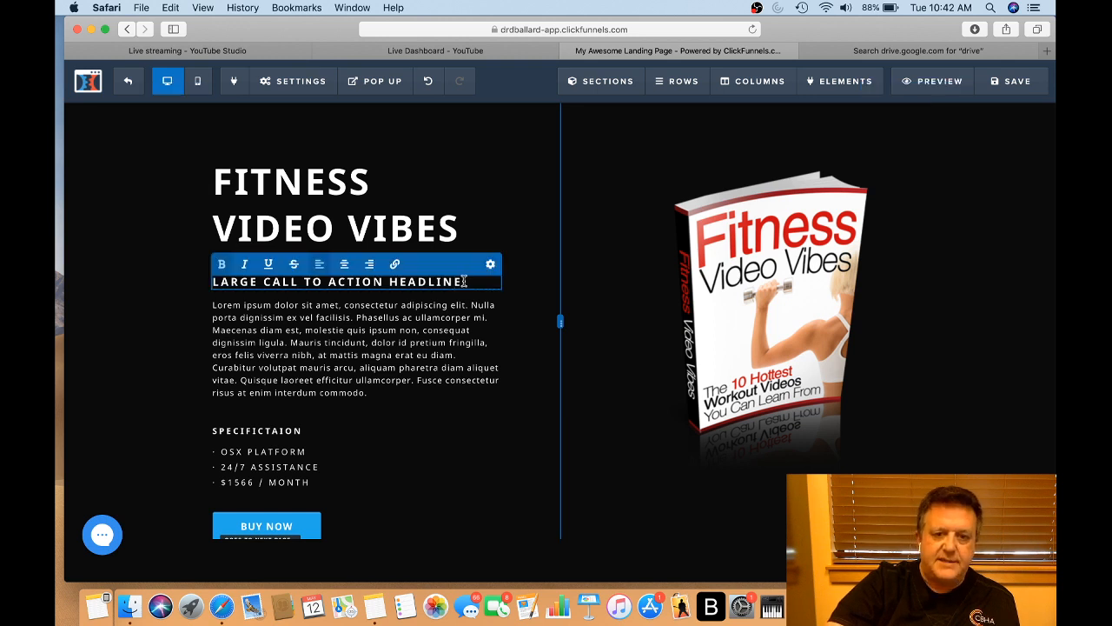
drag(465, 281, 213, 282)
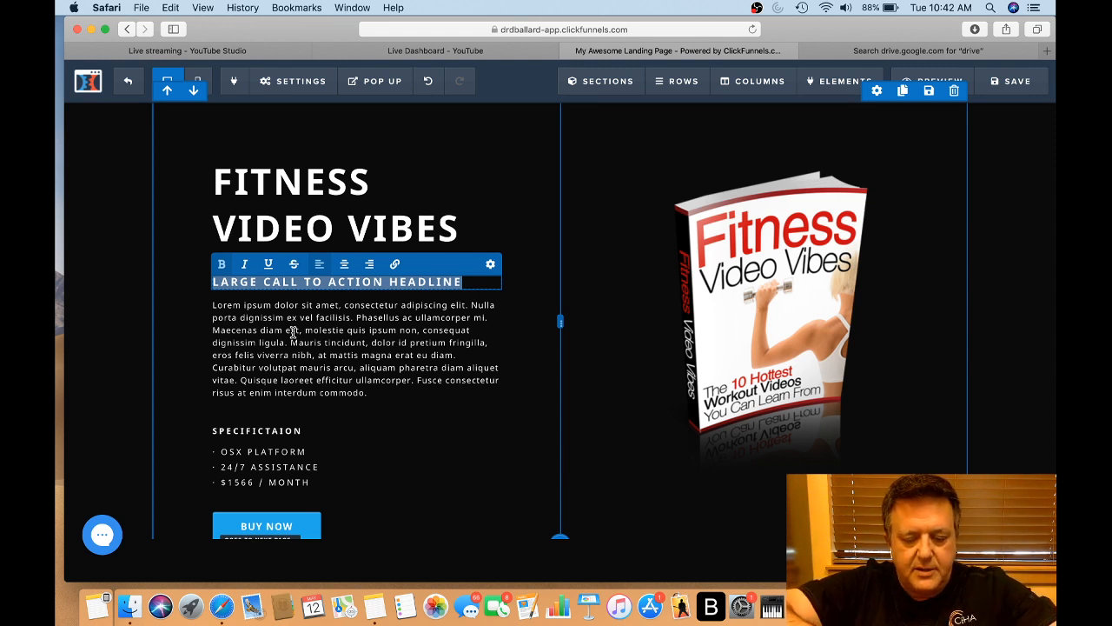
text(THE)
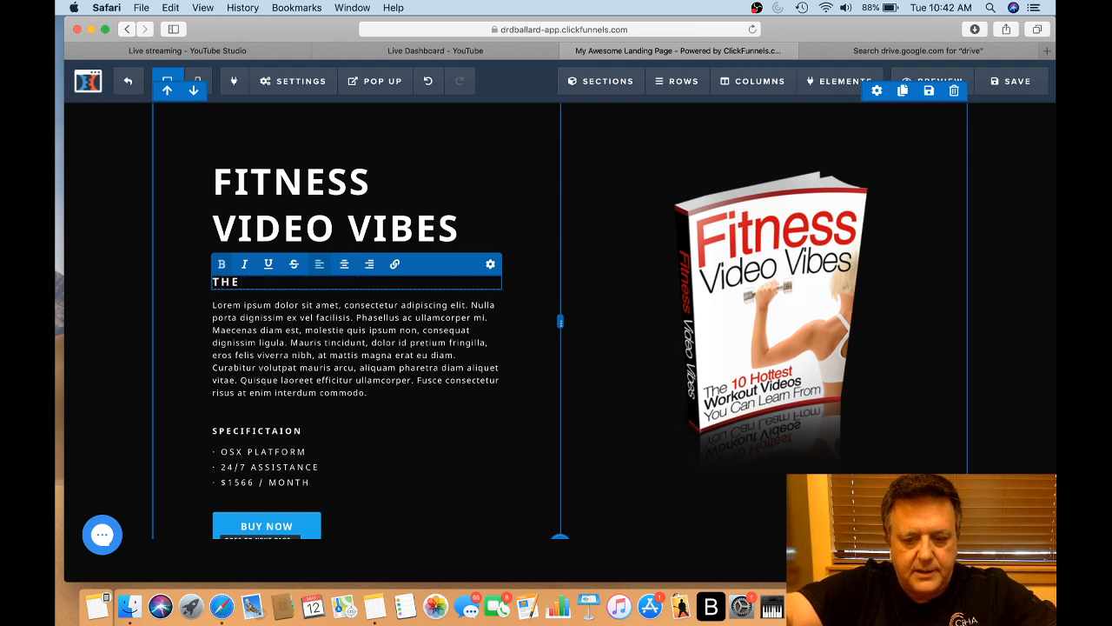
text( 10)
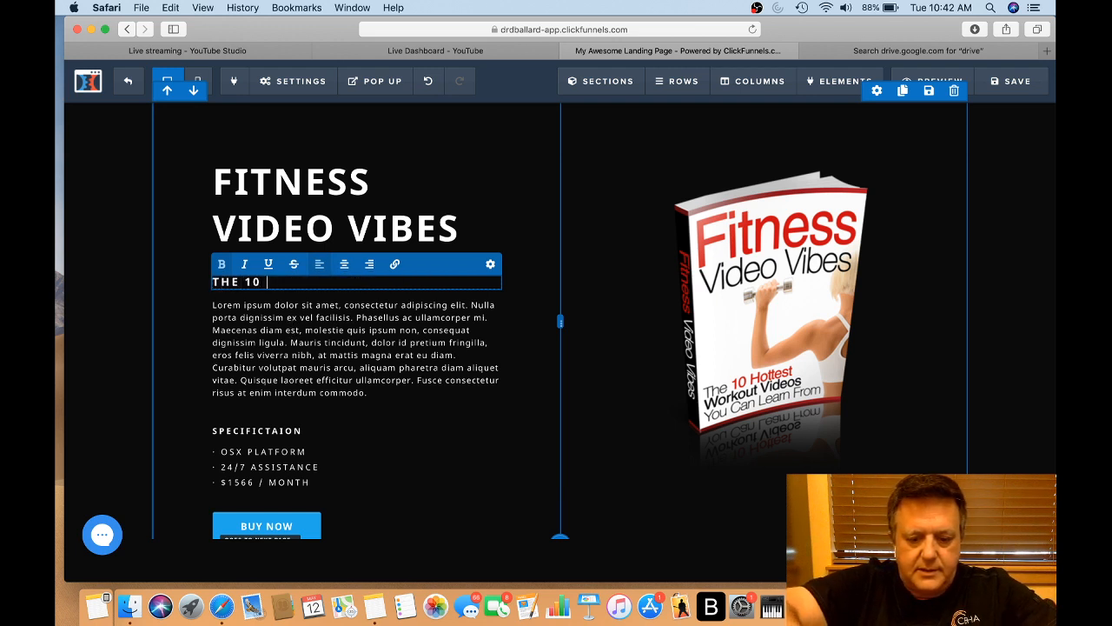
text( HOTTE)
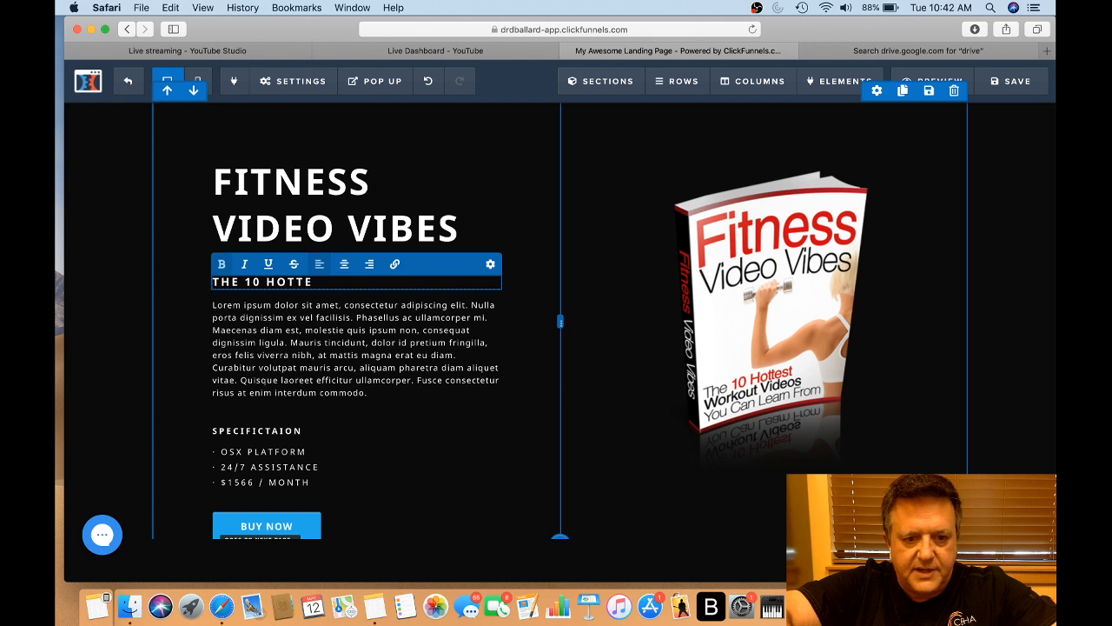
text(ST WORK)
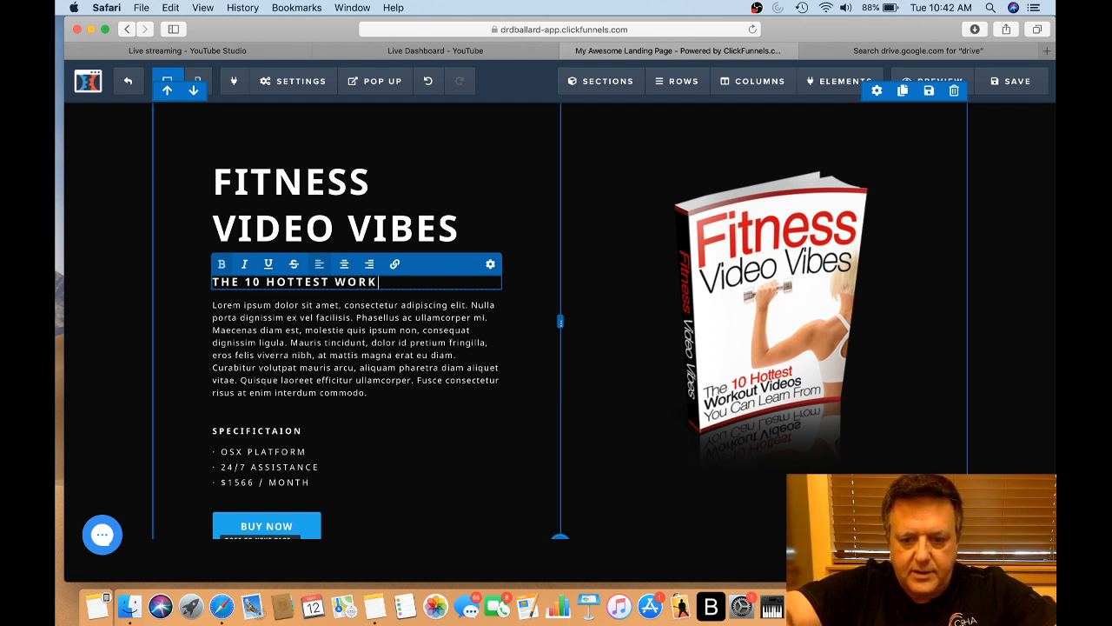
text(OUT VIDEOS)
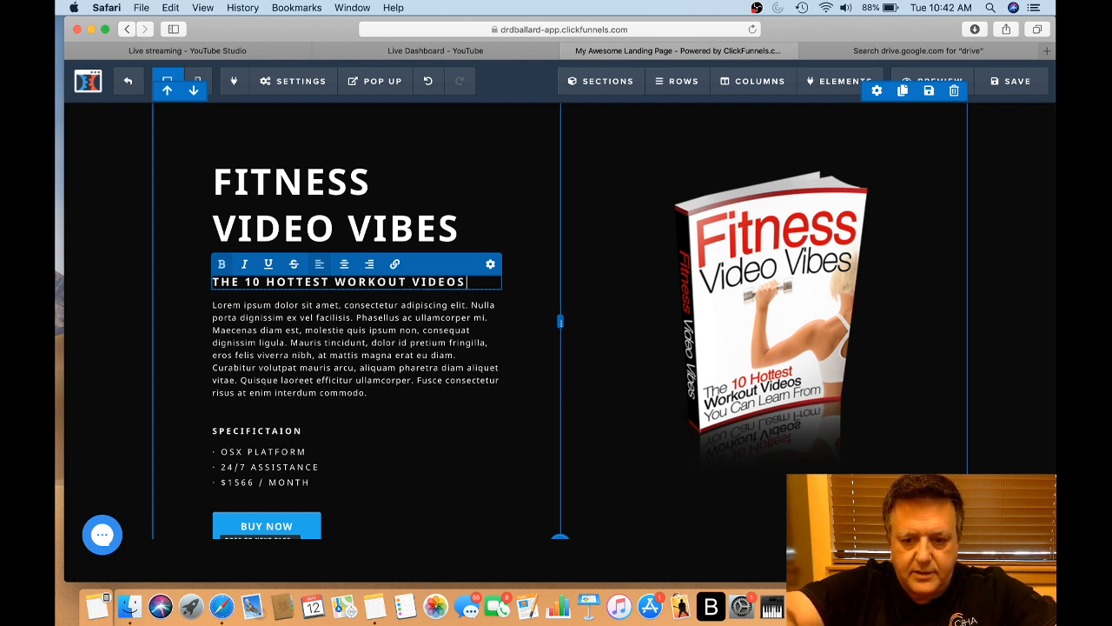
text( YOU CAN LEA)
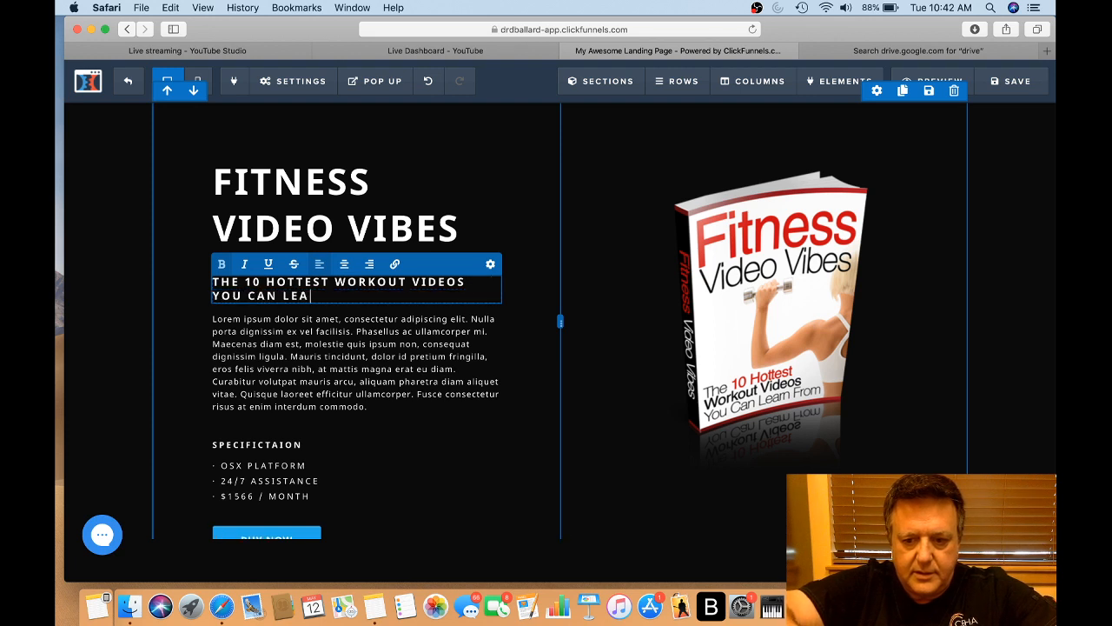
text(RN FROM!)
key(BackSpace)
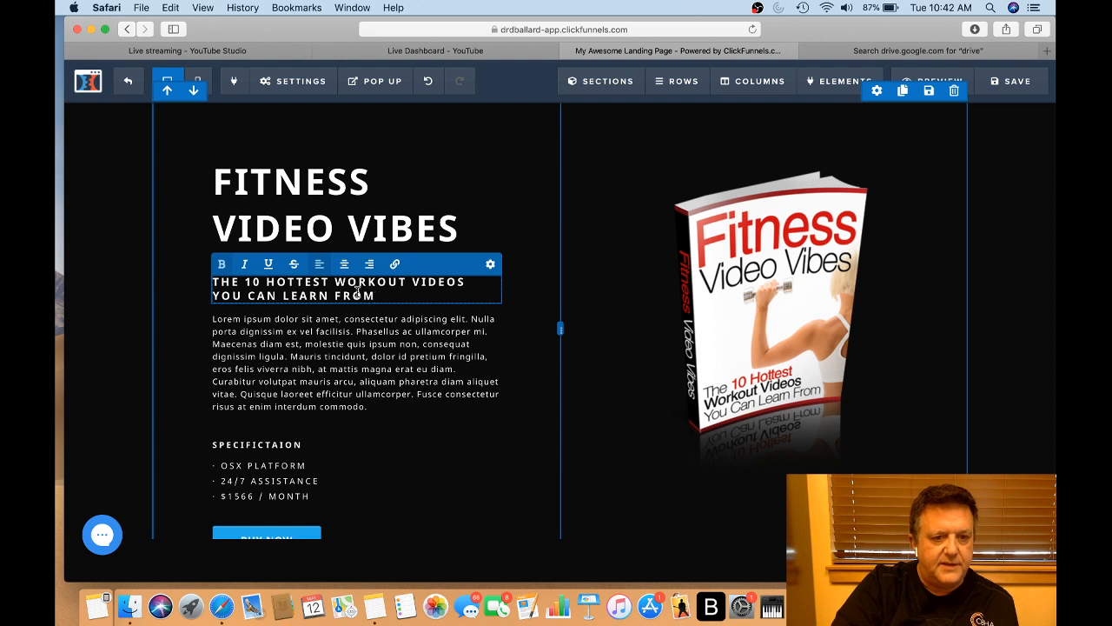
Remove the bold from the subheadline, make only "10 HOTTEST" bold, and check the headline settings before closing them
drag(377, 303, 211, 280)
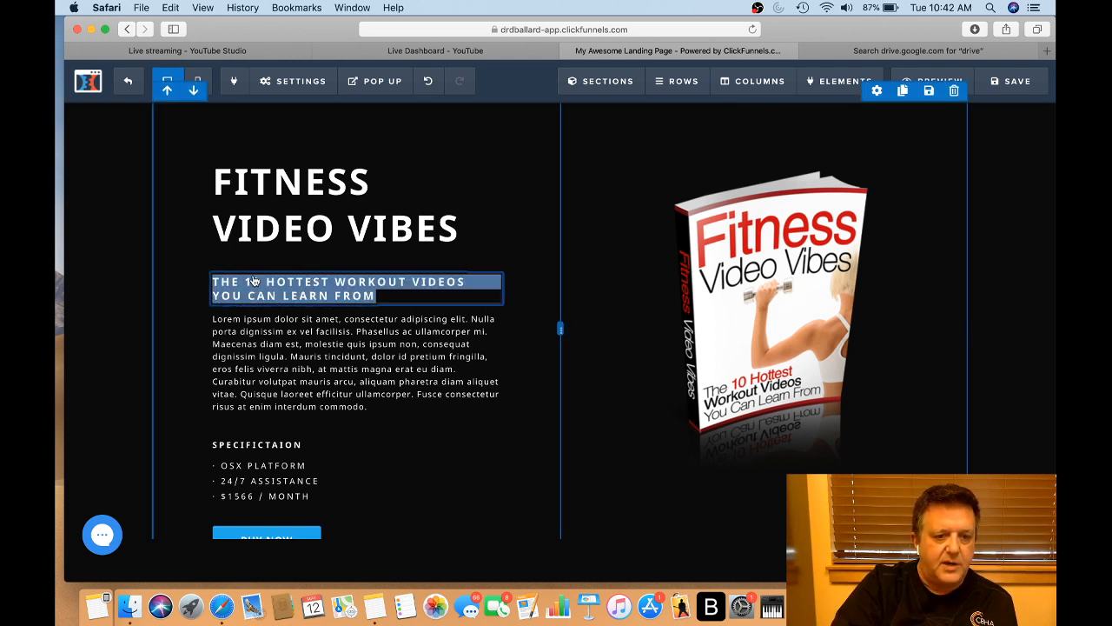
click(381, 298)
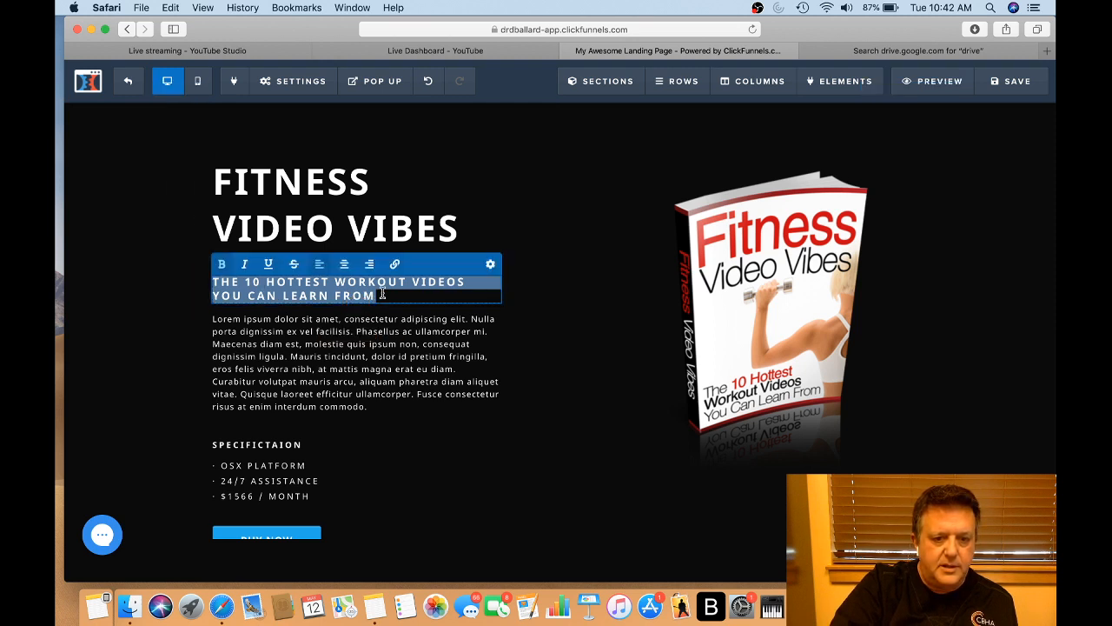
click(223, 265)
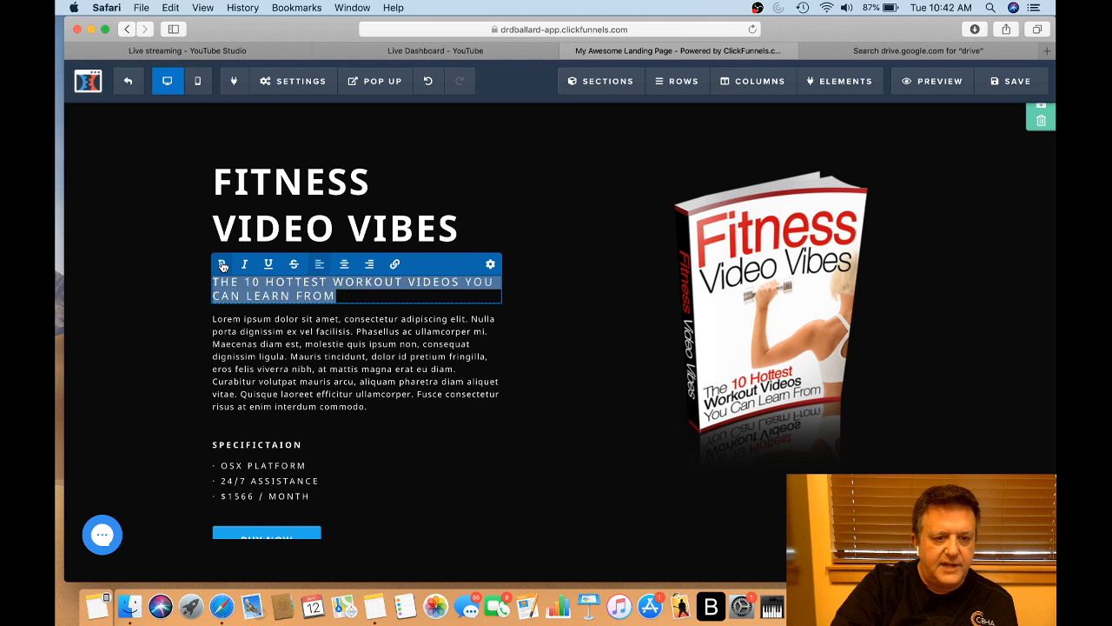
click(325, 283)
drag(325, 283, 245, 282)
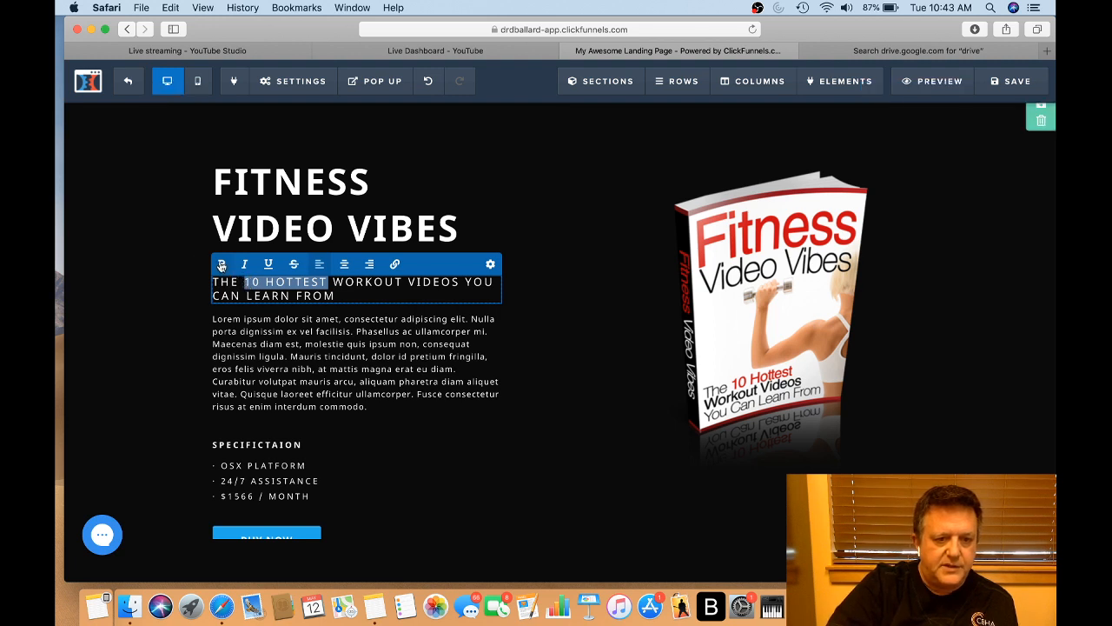
click(222, 263)
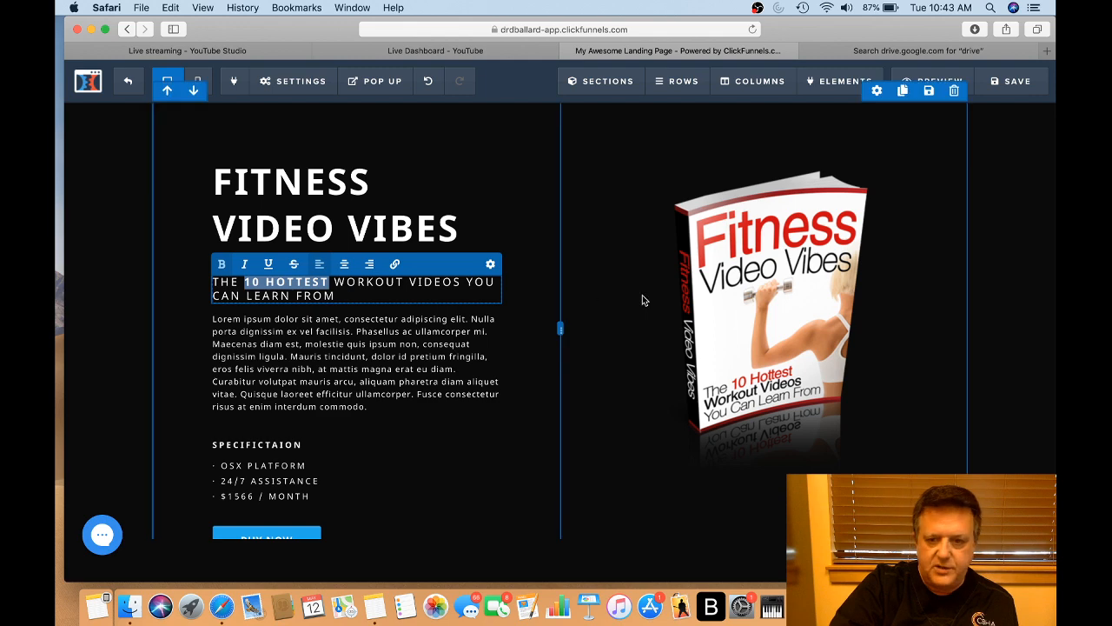
click(492, 266)
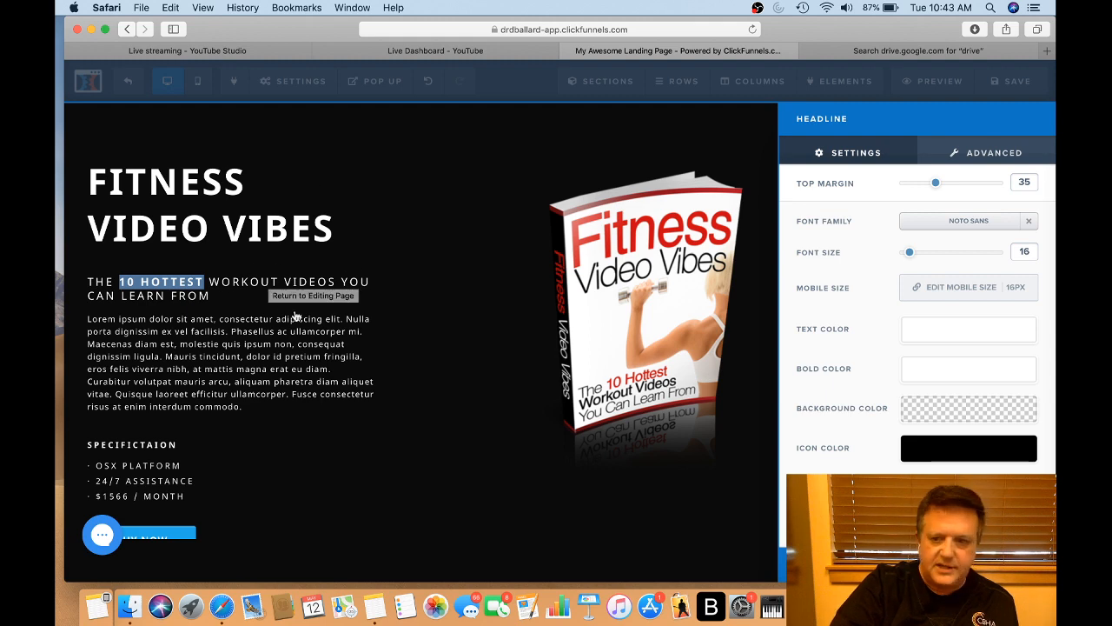
click(463, 275)
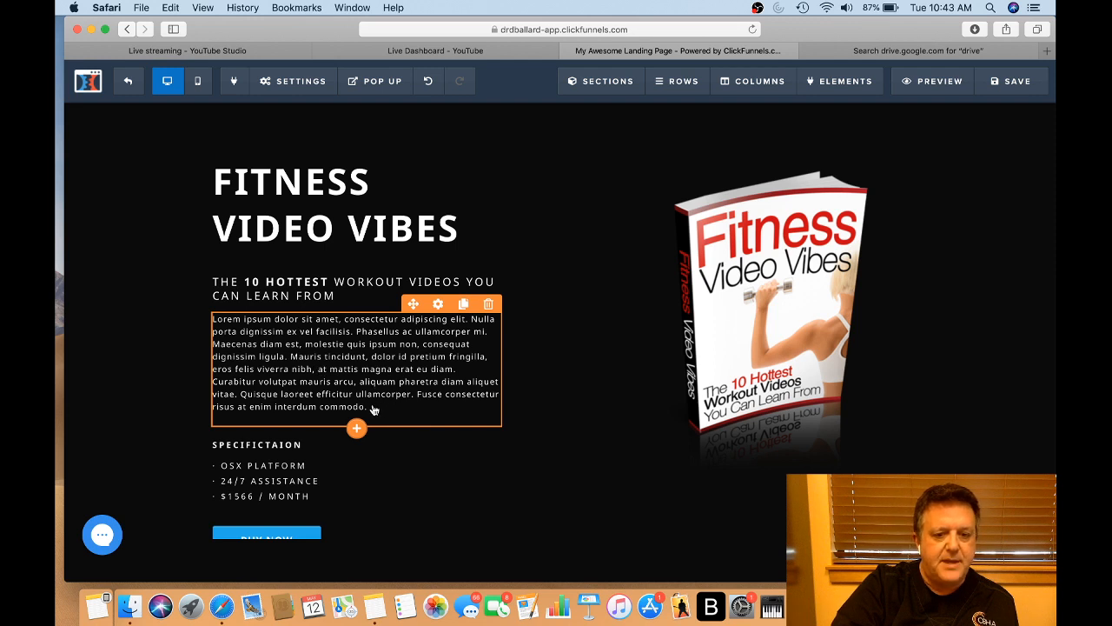
Delete all the lorem ipsum placeholder text from the paragraph below the subheadline
click(372, 406)
drag(372, 406, 215, 319)
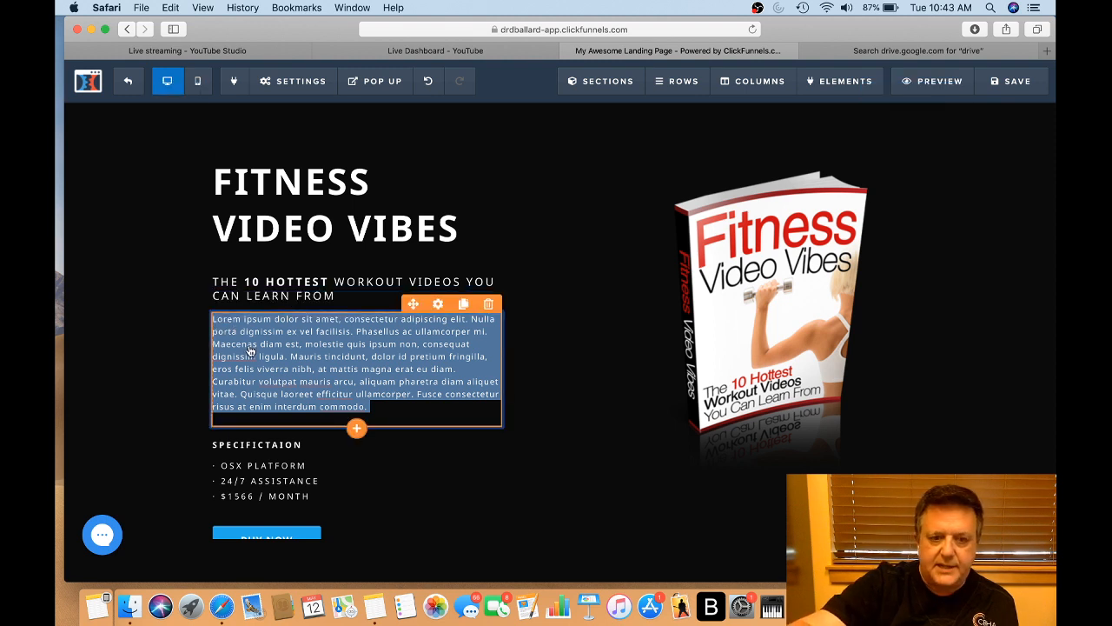
click(376, 405)
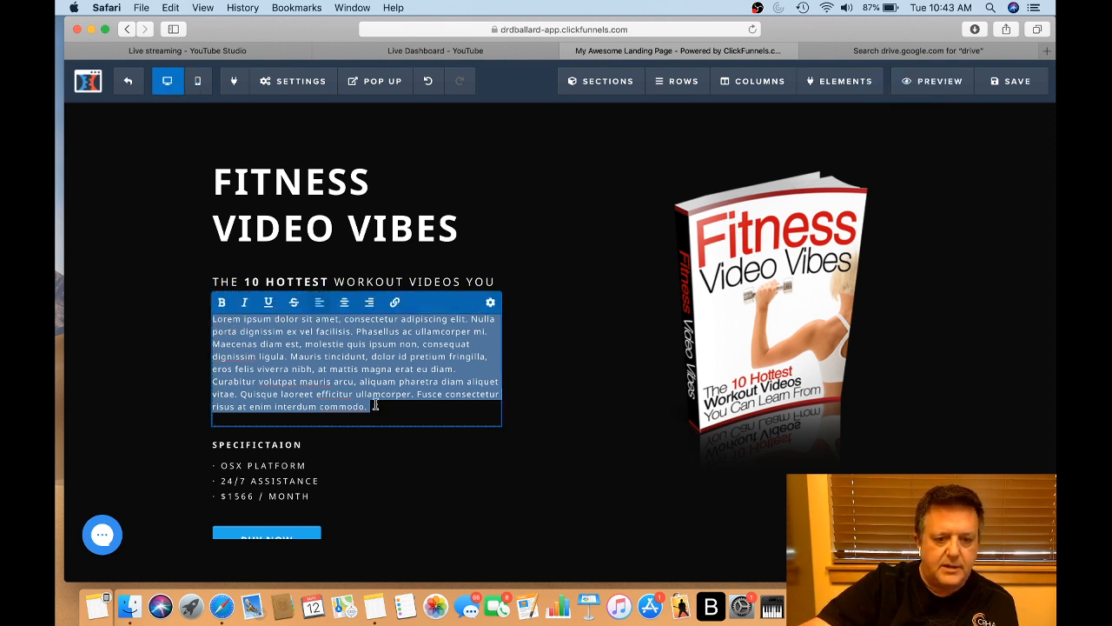
key(BackSpace)
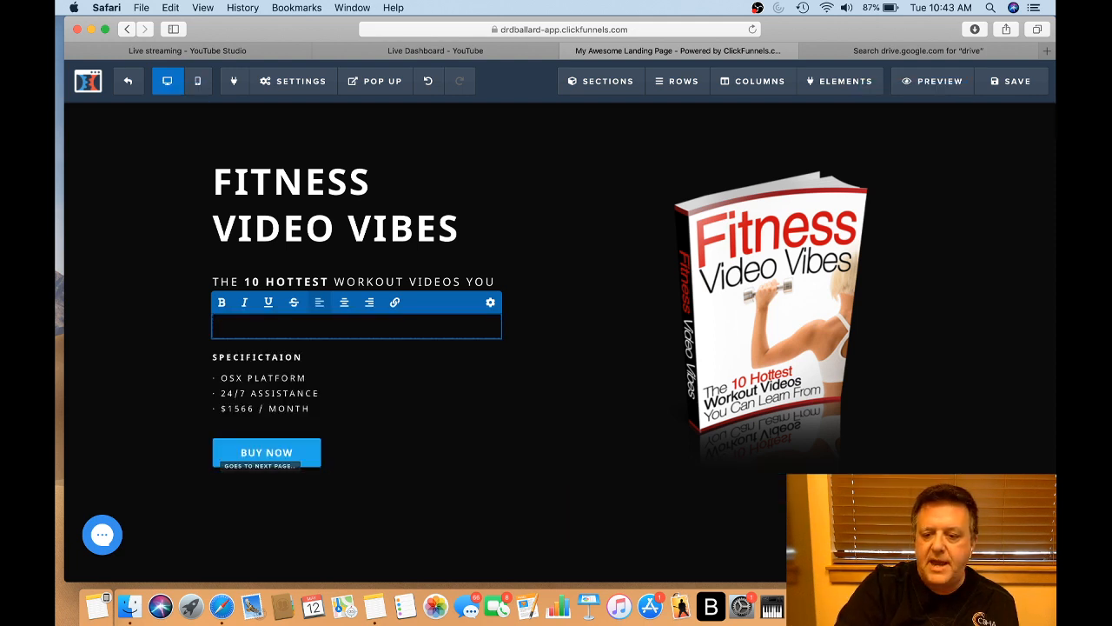
Switch to Fitness Video Vibes.pdf in Preview, copy the Chapter 1 synopsis paragraph and paste it into the emptied text block in Safari
click(966, 606)
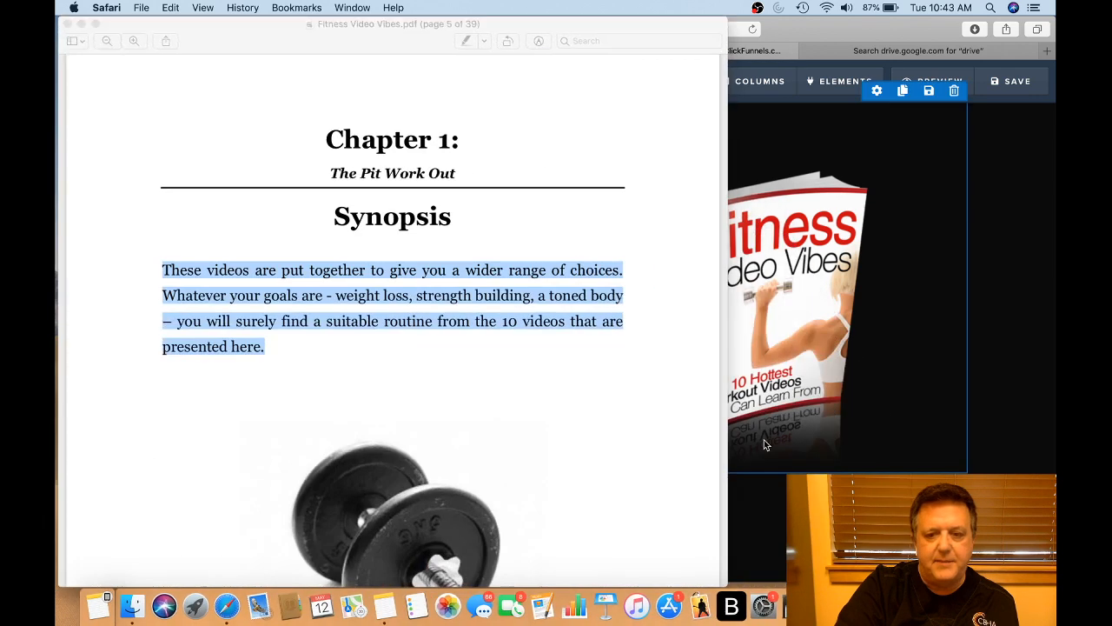
click(278, 414)
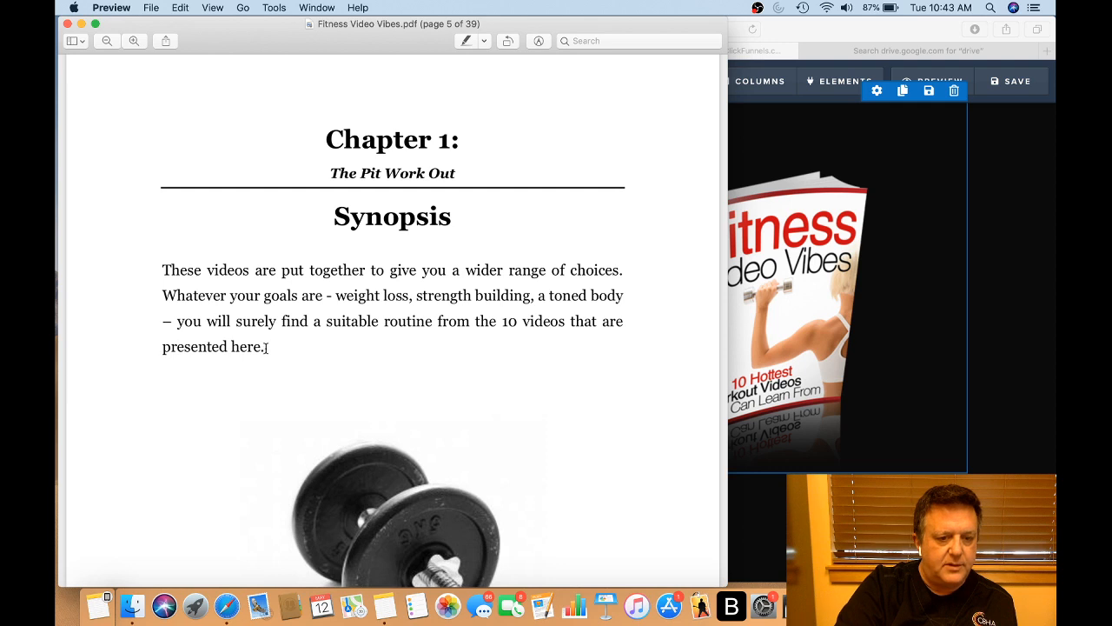
drag(266, 348, 164, 271)
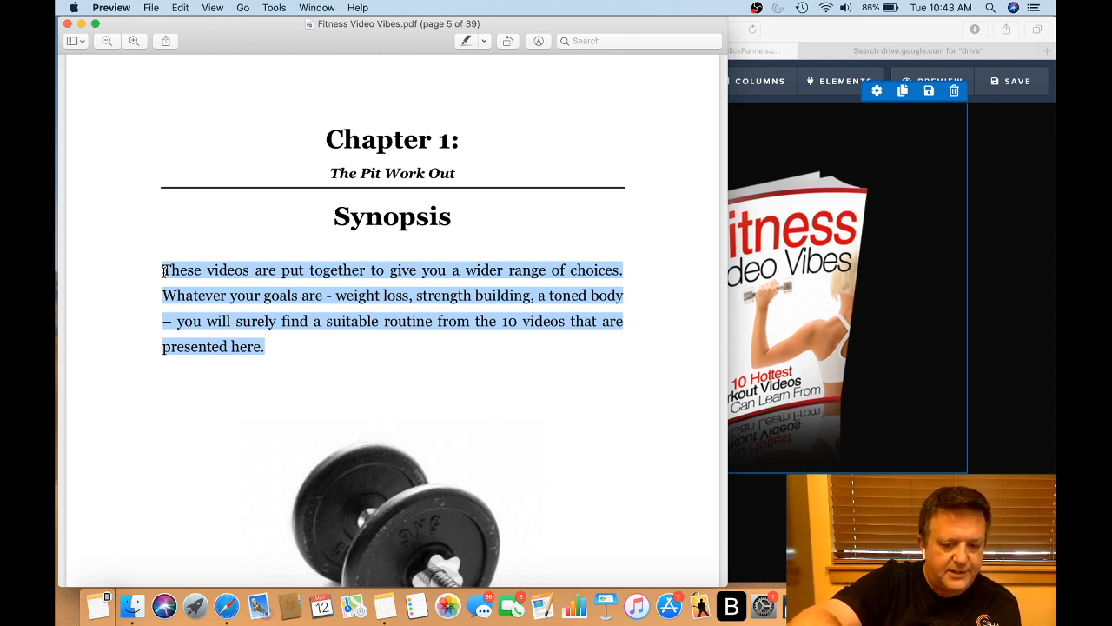
key(super+c)
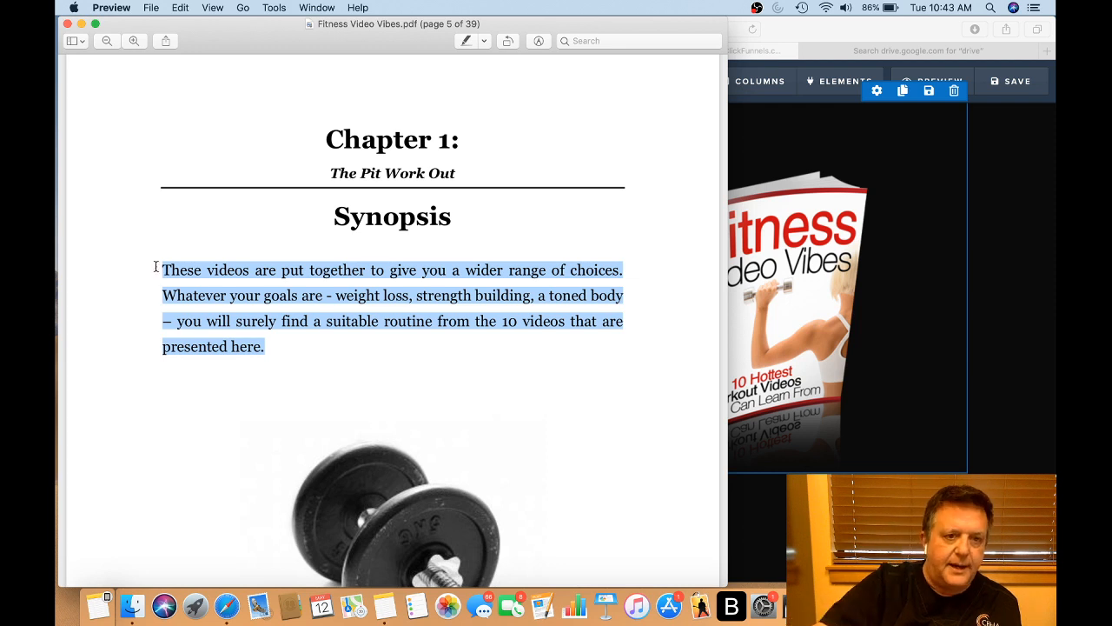
click(81, 25)
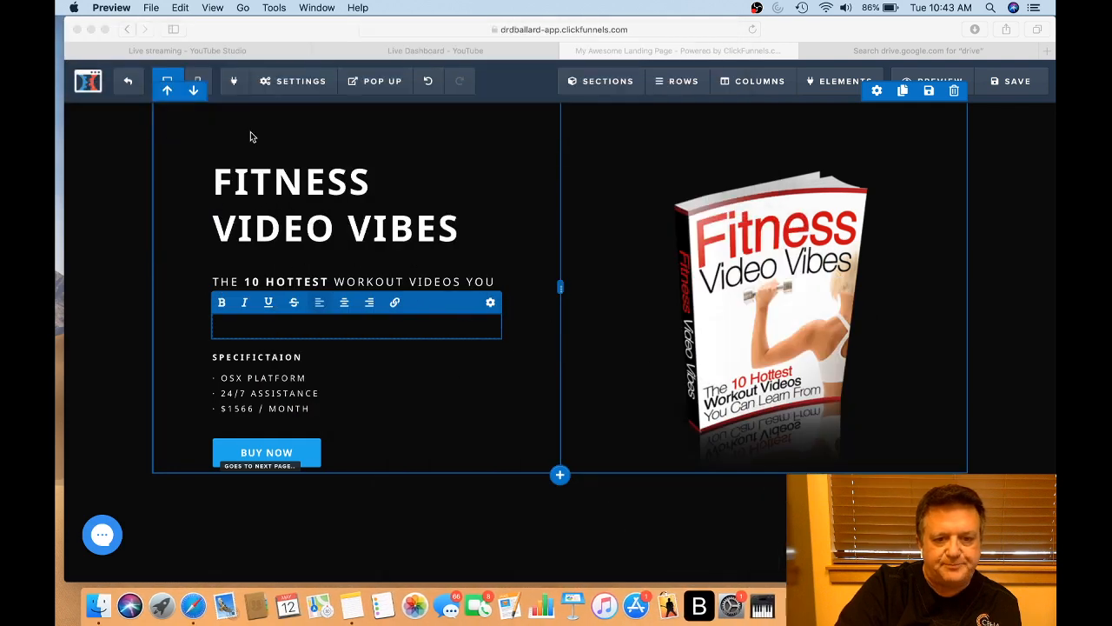
click(217, 324)
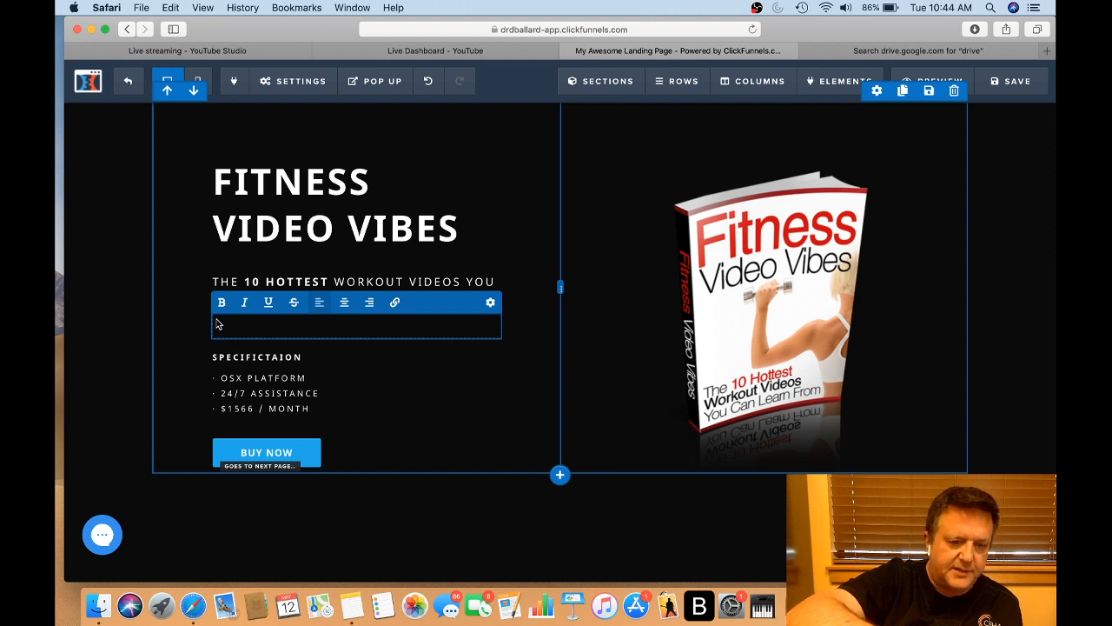
key(super+v)
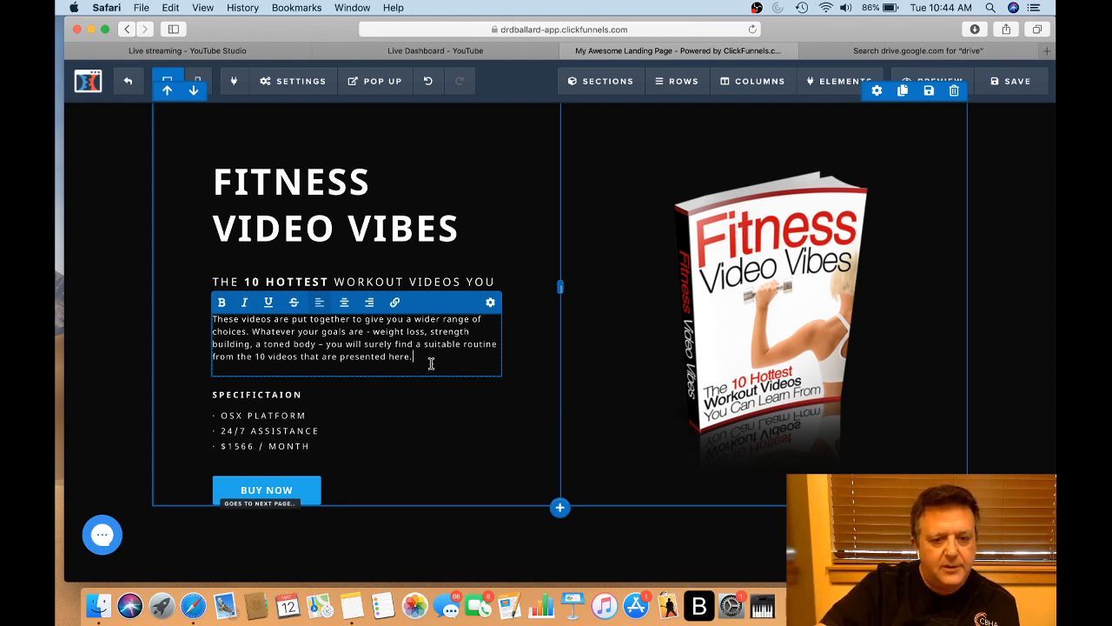
Replace the "SPECIFICTAION" heading with "HOW THIS EBOOK WORKS FOR YOU"
click(304, 398)
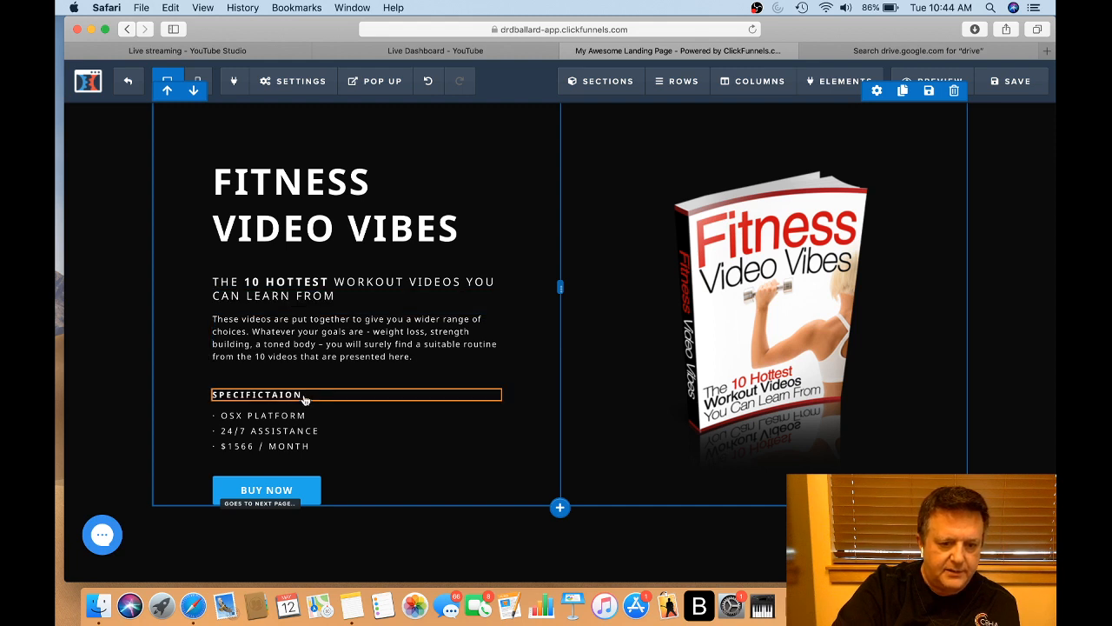
click(304, 396)
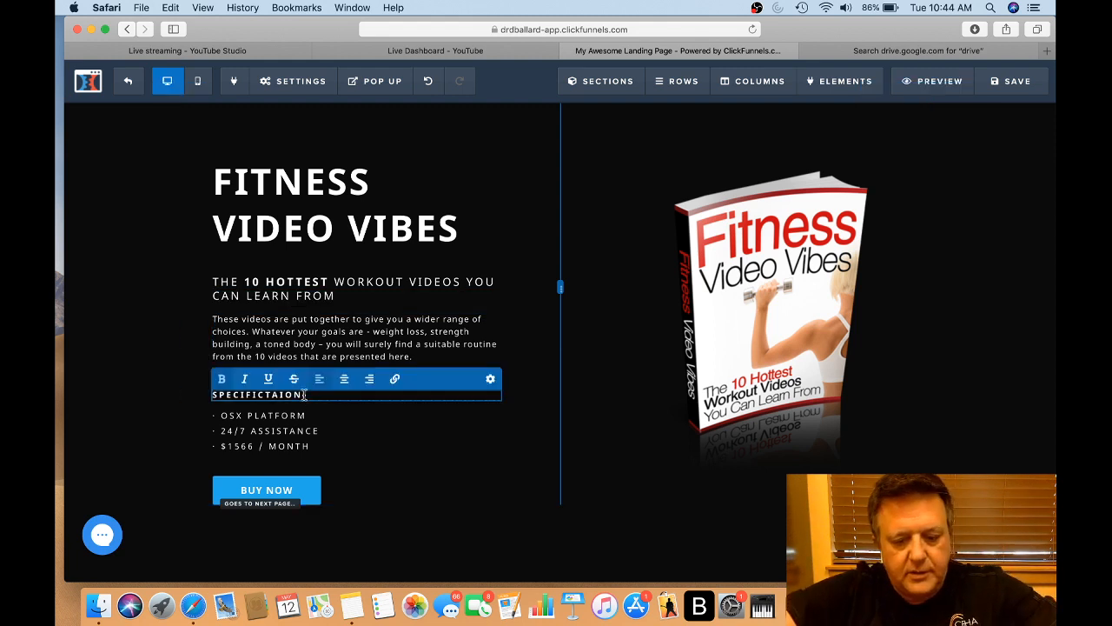
text(HO)
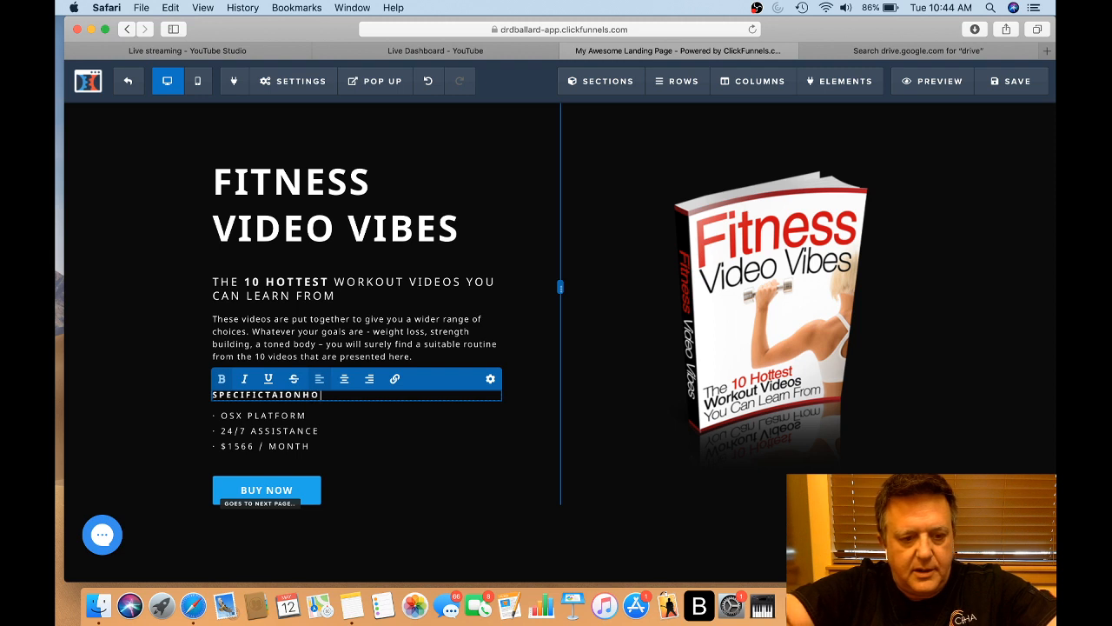
key(BackSpace)
key(BackSpace)
key(BackSpace)
key(BackSpace)
key(BackSpace)
key(BackSpace)
key(BackSpace)
key(BackSpace)
key(BackSpace)
key(BackSpace)
key(BackSpace)
key(BackSpace)
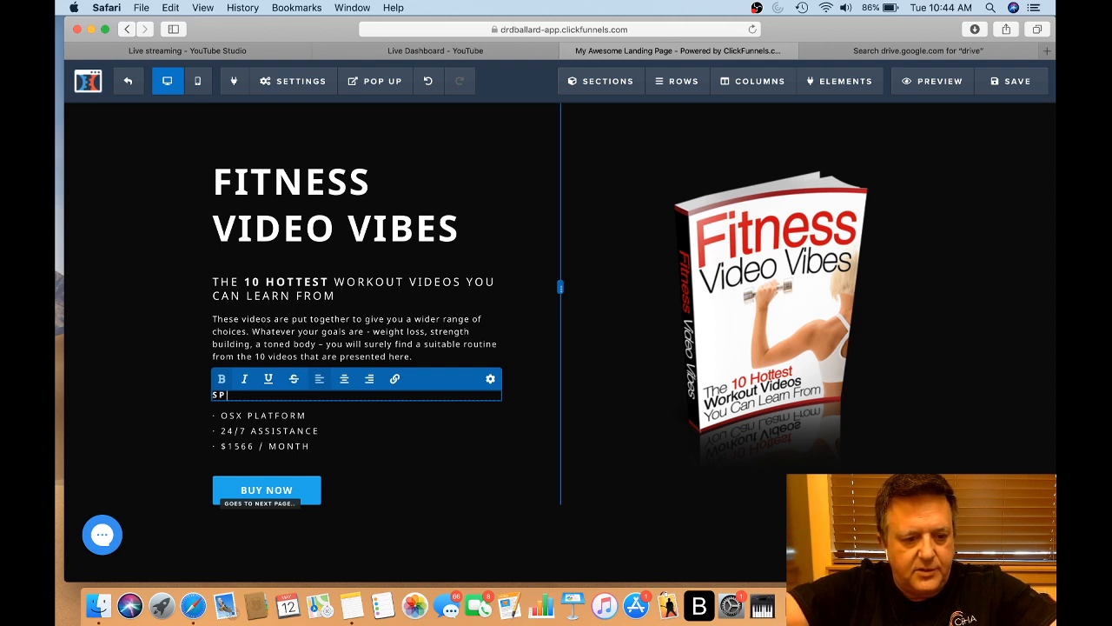
text(HOW THI)
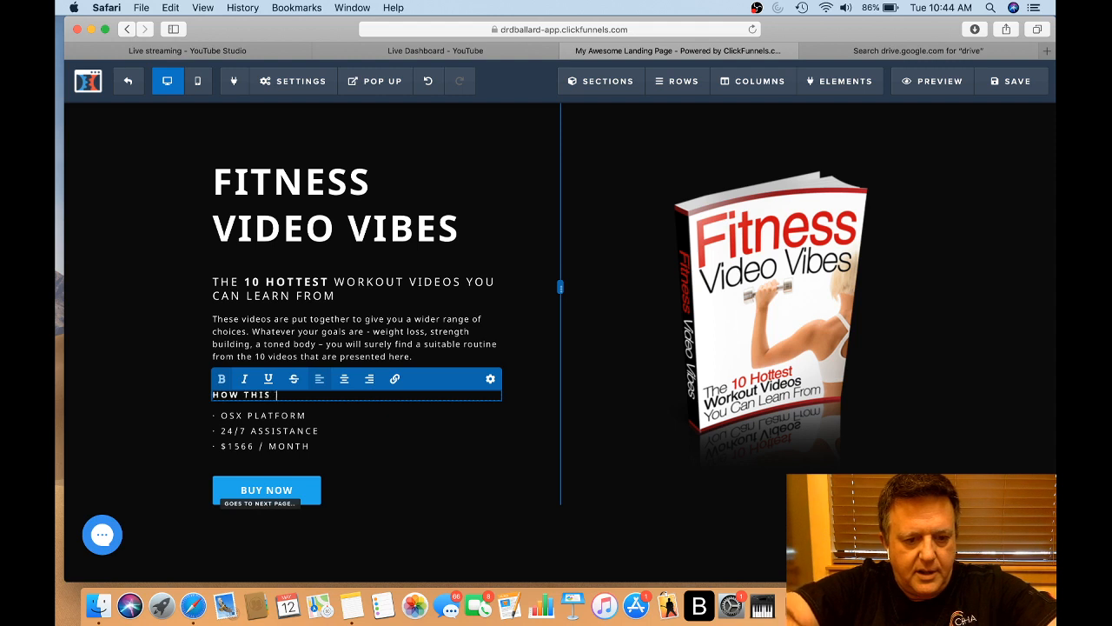
text(S EBO)
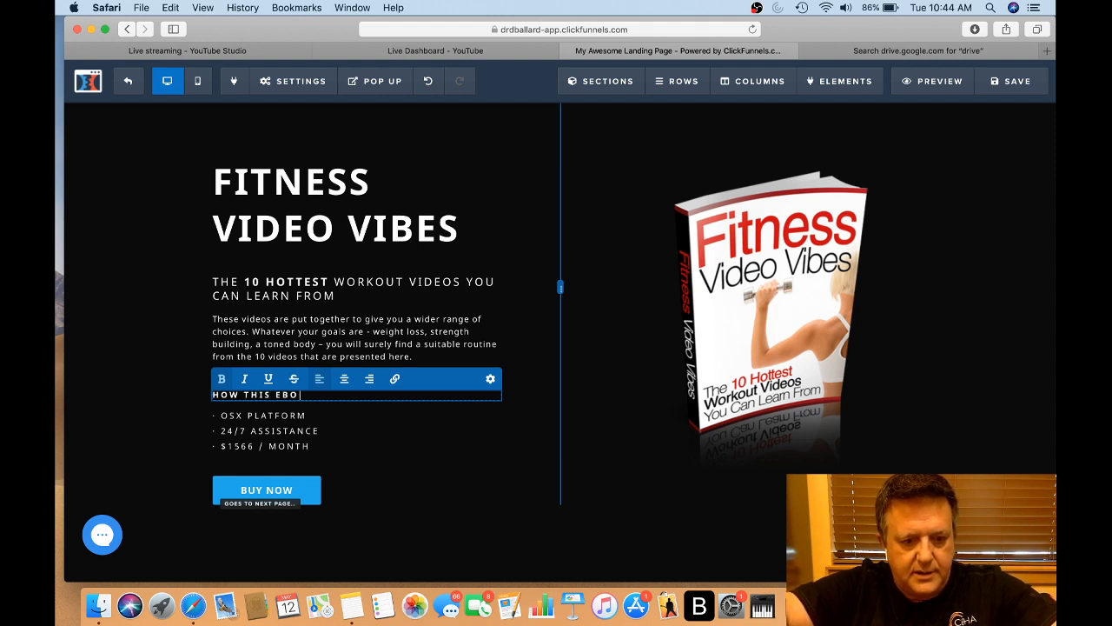
text(OK WORKS FOR YOU)
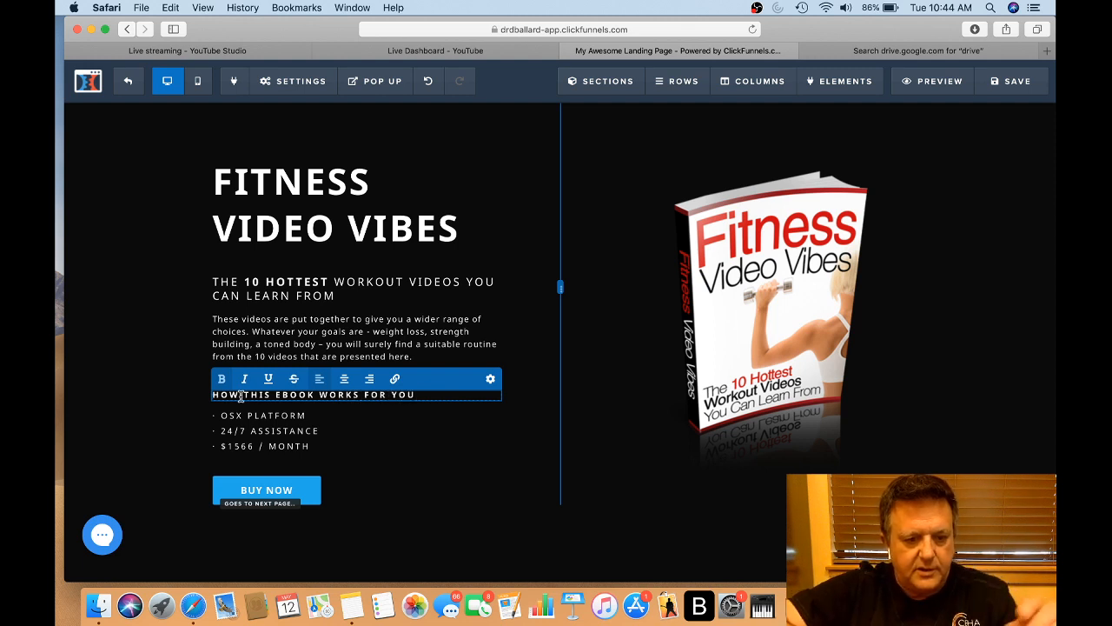
Replace the "OSX PLATFORM" text of the first list line with "WHAT'S BEST FOR YOU", keeping its leading dot
click(304, 415)
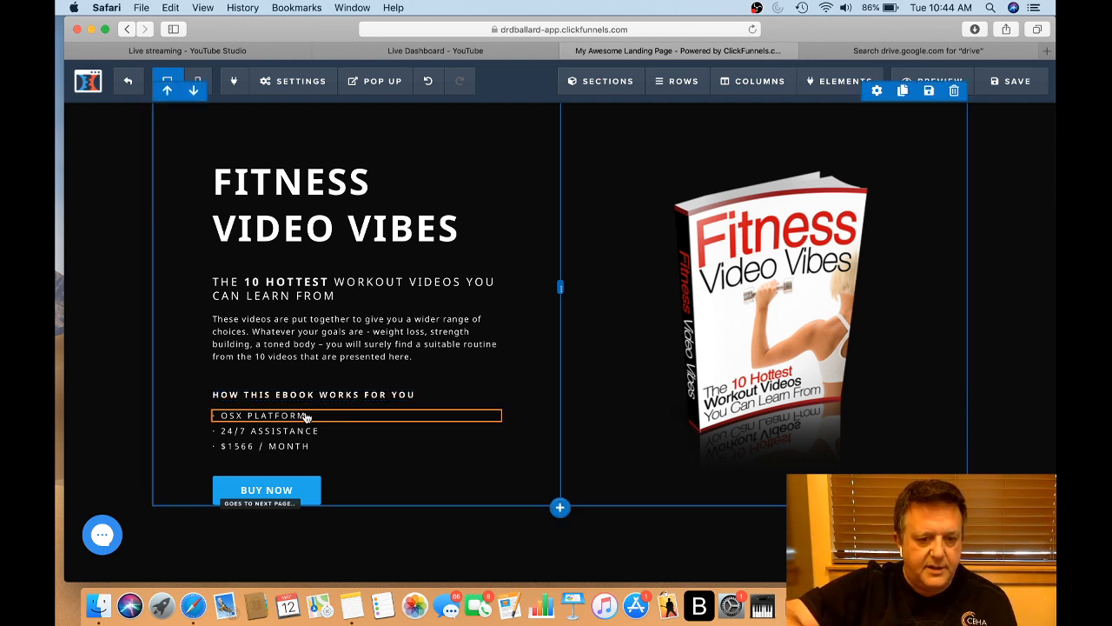
click(306, 416)
drag(306, 415, 224, 416)
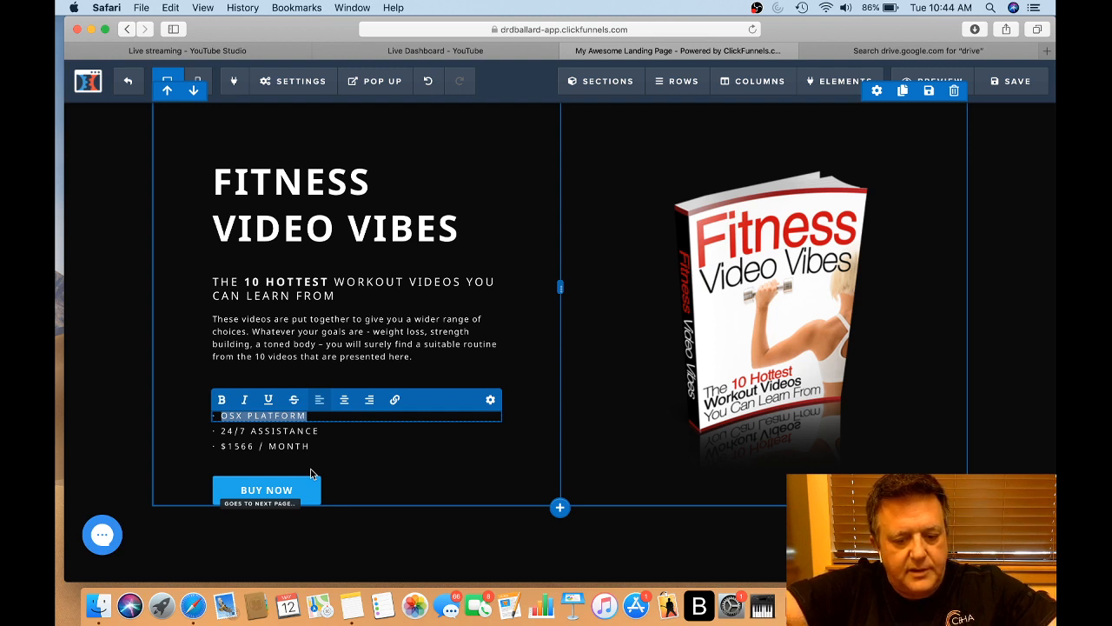
text(WHAT'S)
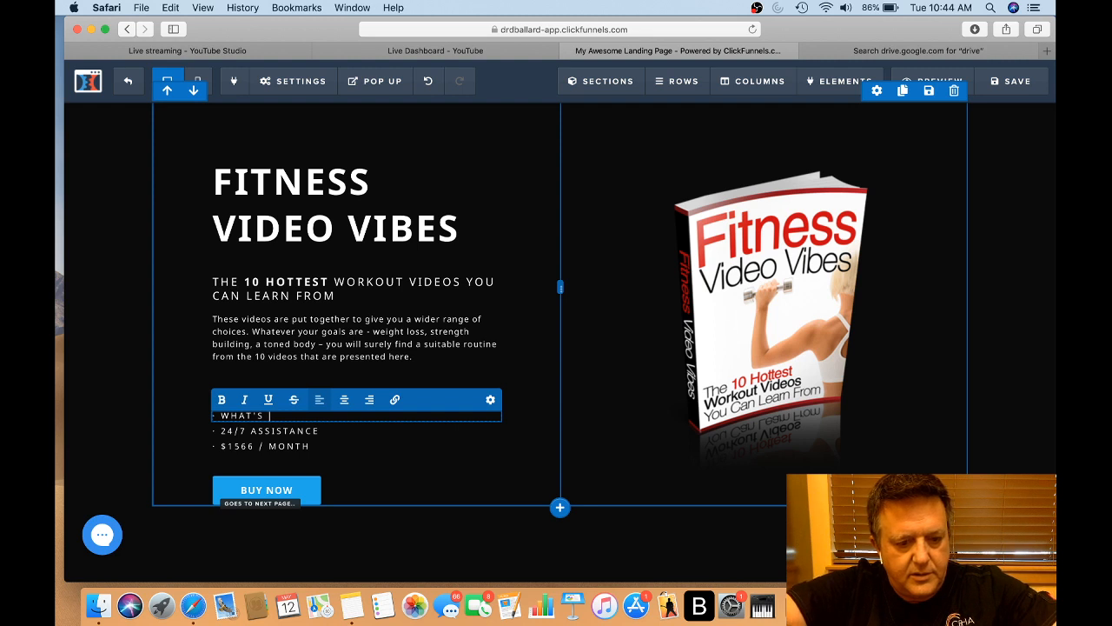
text(BEST F)
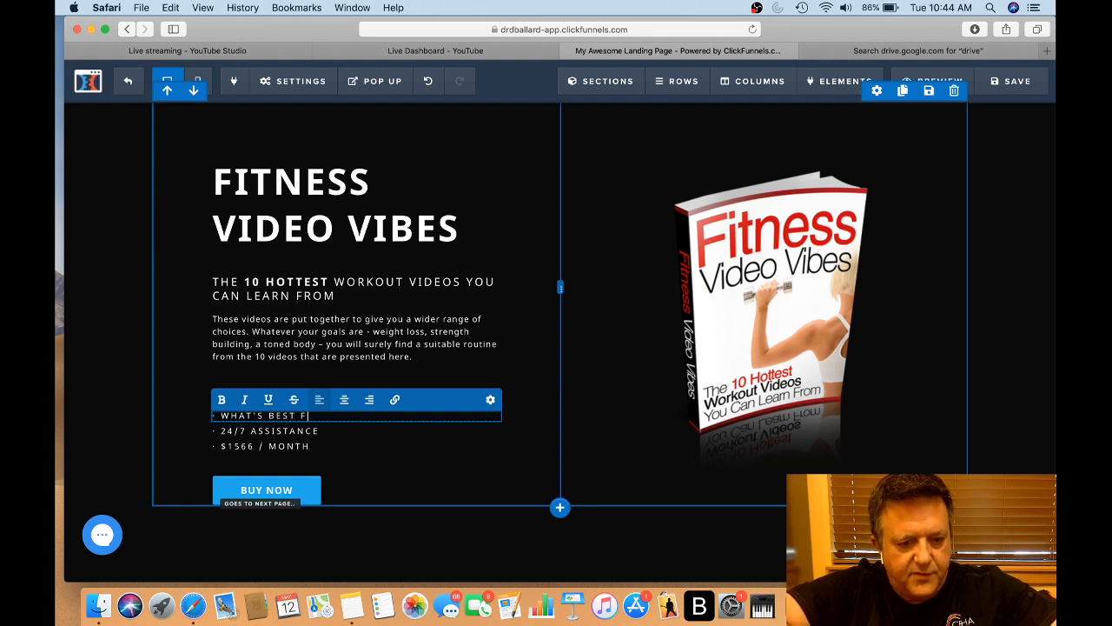
text(OR YOU)
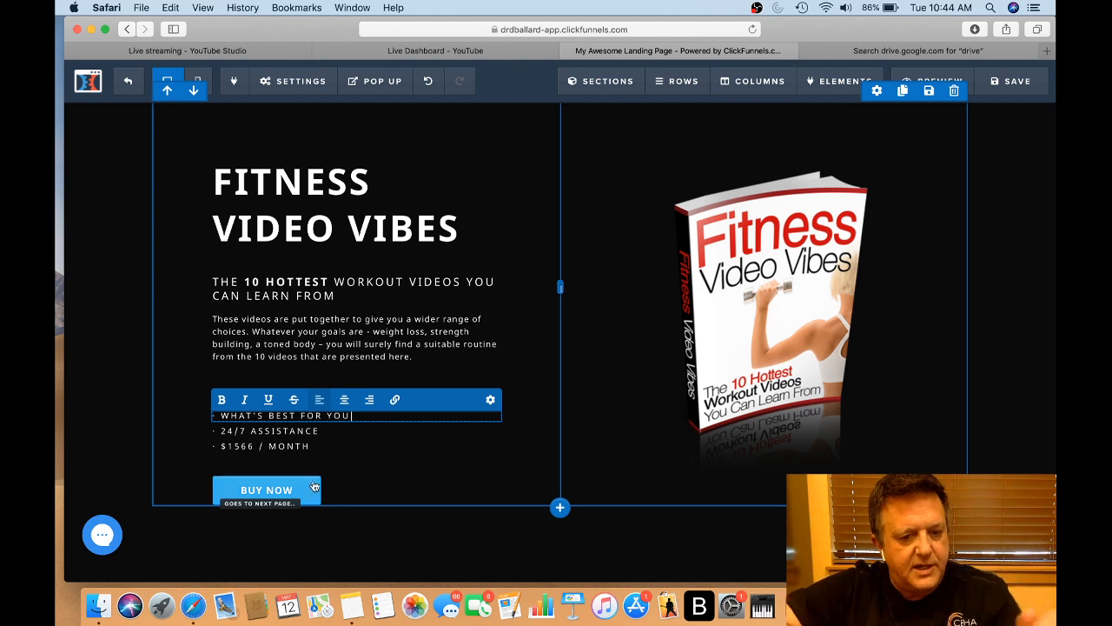
Replace the "24/7 ASSISTANCE" text of the second list line with "SIMPLE VIDEO INSTRUCTIONS", keeping its leading dot
click(306, 433)
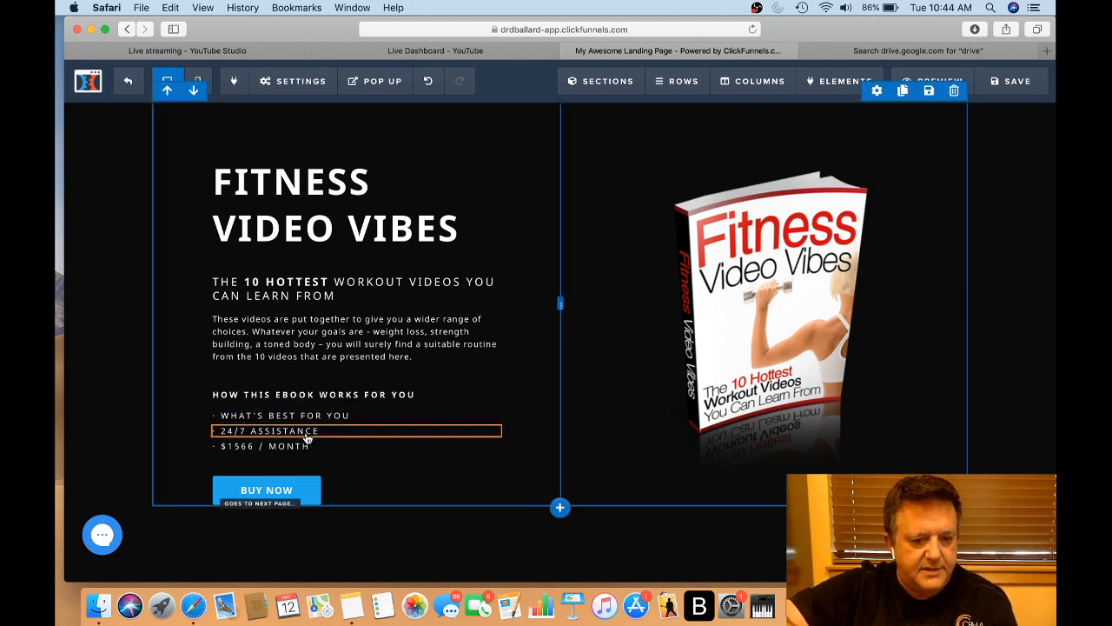
click(319, 430)
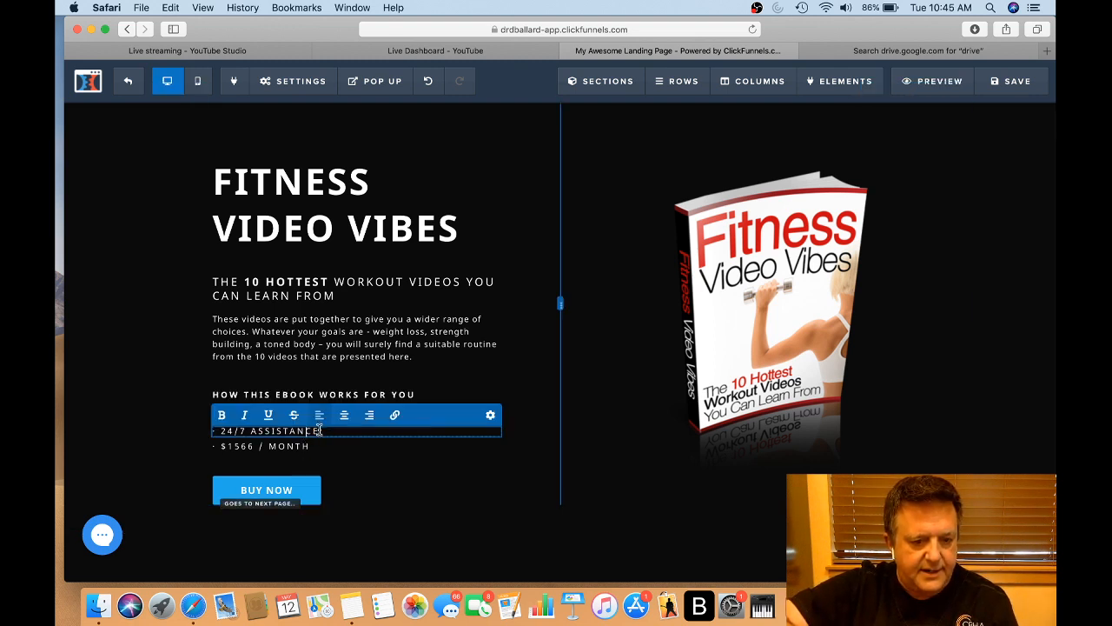
drag(319, 429, 222, 428)
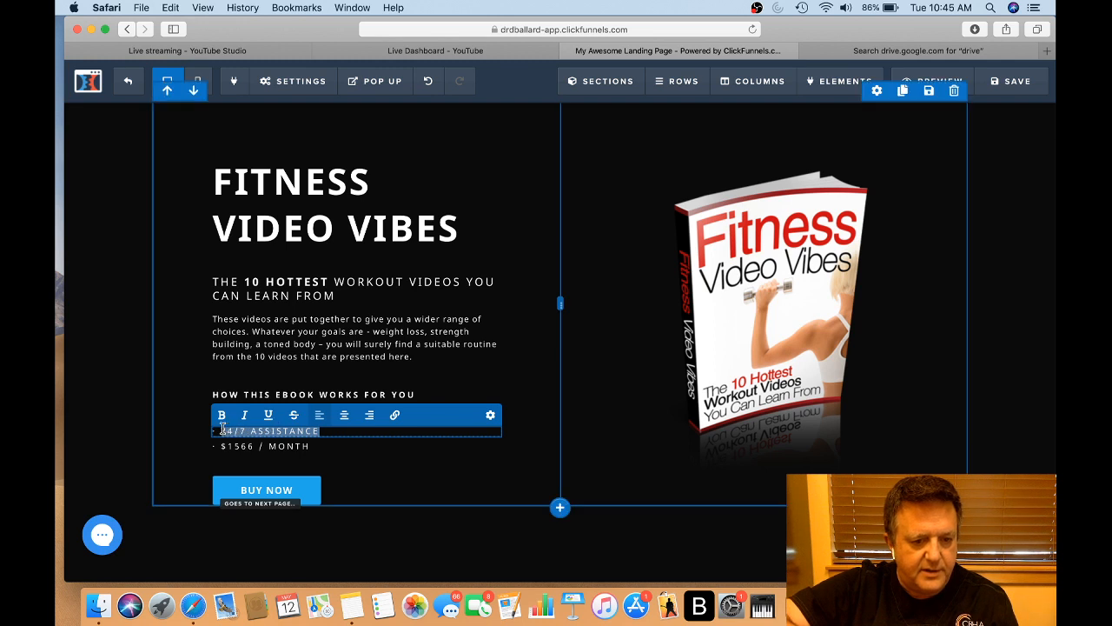
text(SIMPLE VIDEO INSTRUCTIONS)
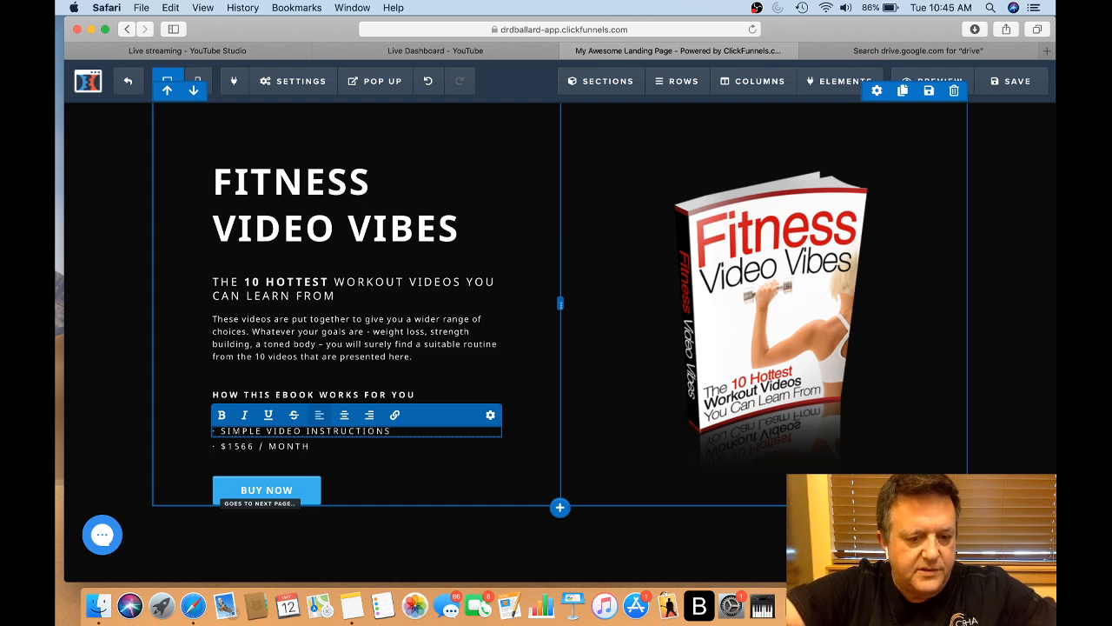
Replace the "$1566 / MONTH" text of the third list line with "WORKS FOR WOMEN AND MEN" and finish editing it
click(314, 447)
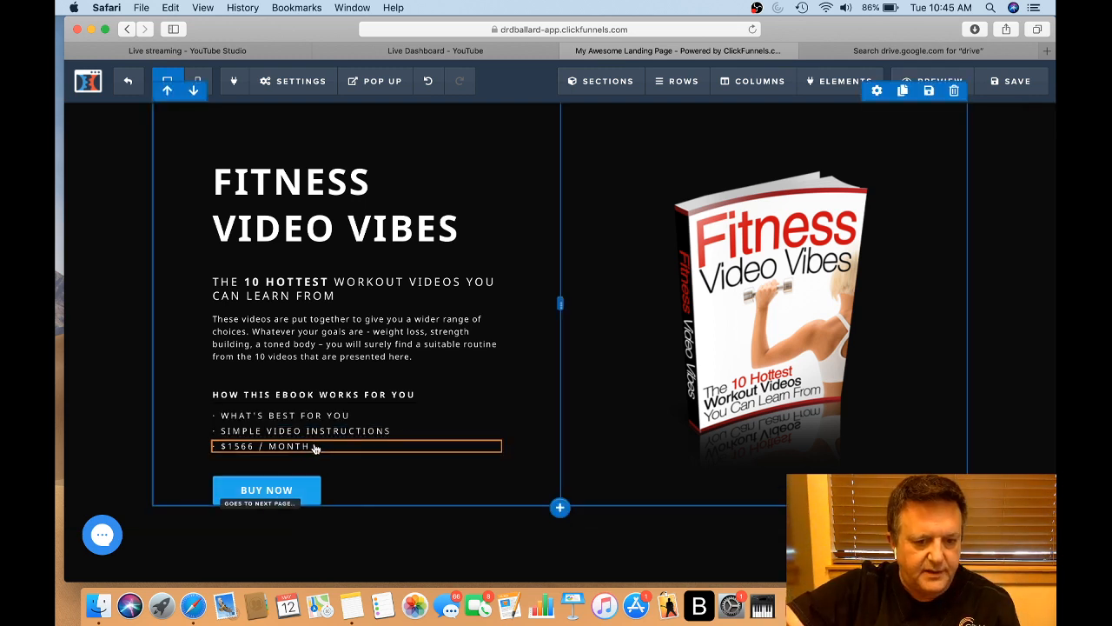
click(310, 446)
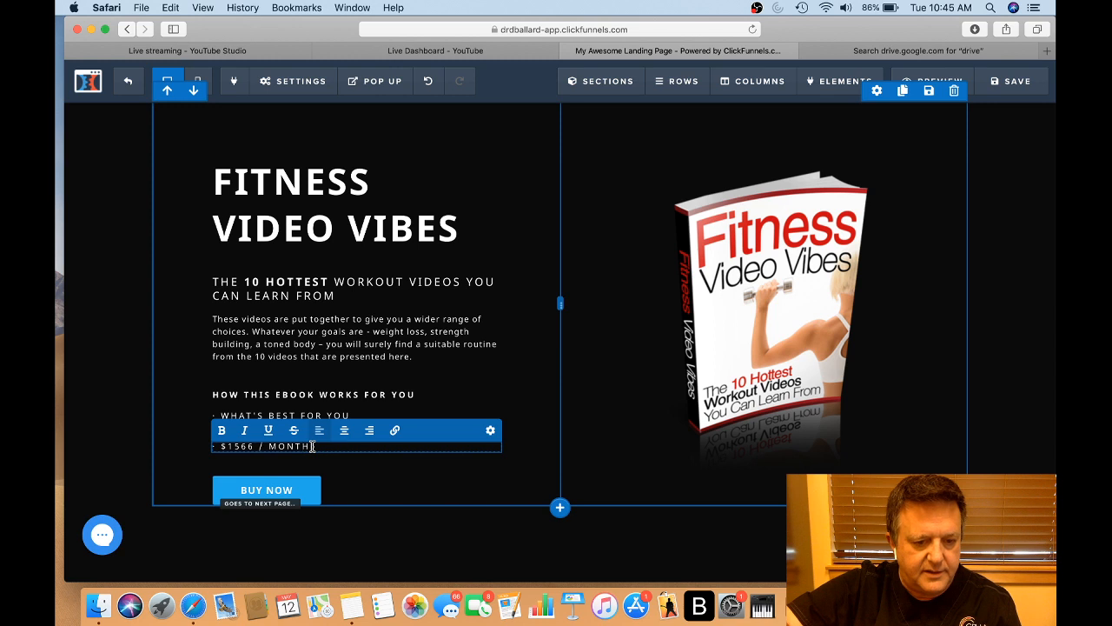
shift+click(230, 447)
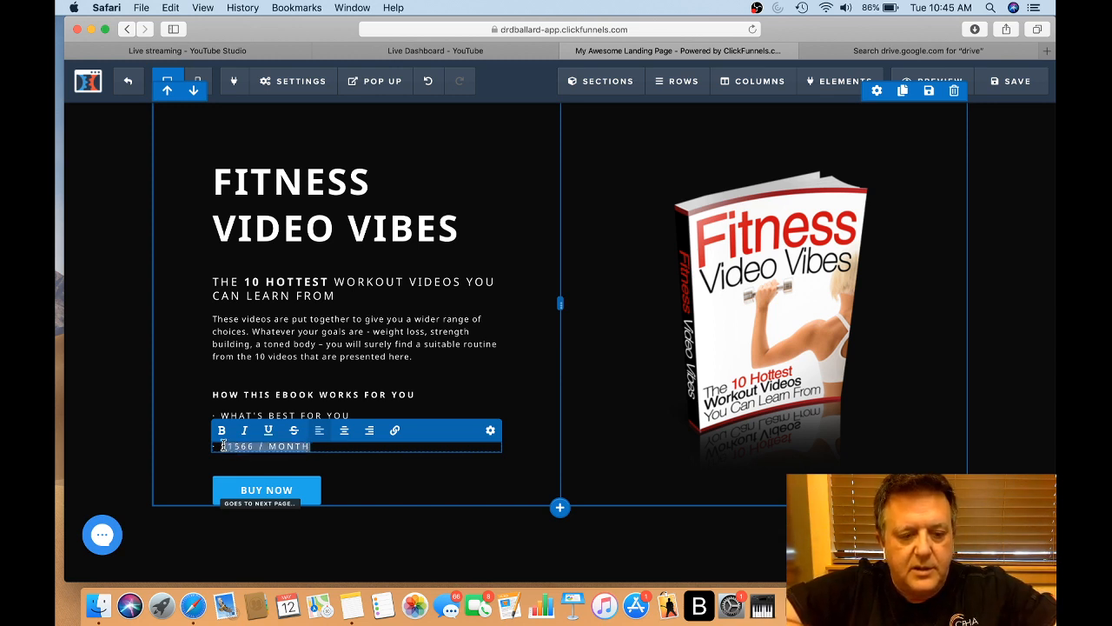
text(WORKS FOR WOMEN AND MEN)
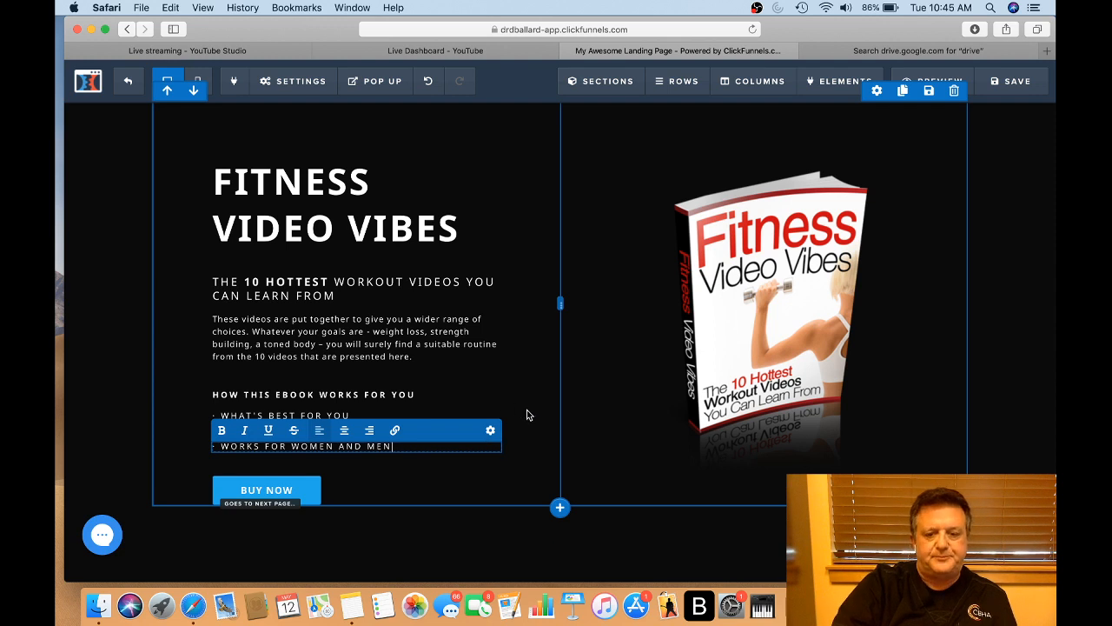
click(612, 423)
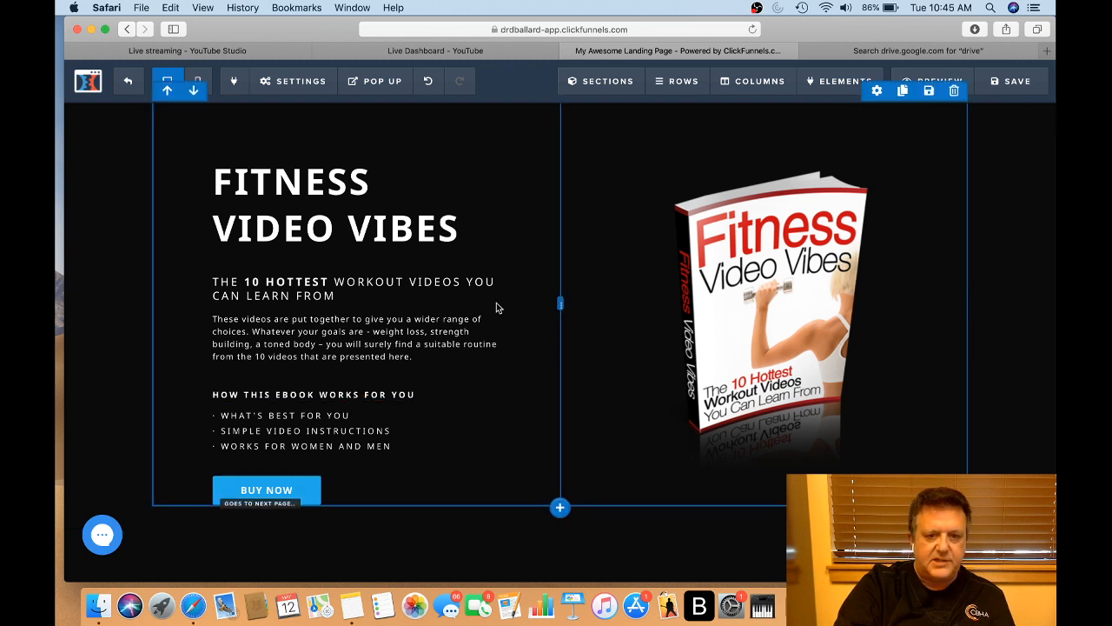
Add a "$30 $15" price line under "VIDEO VIBES" in the main headline and strike through "$30"
click(465, 231)
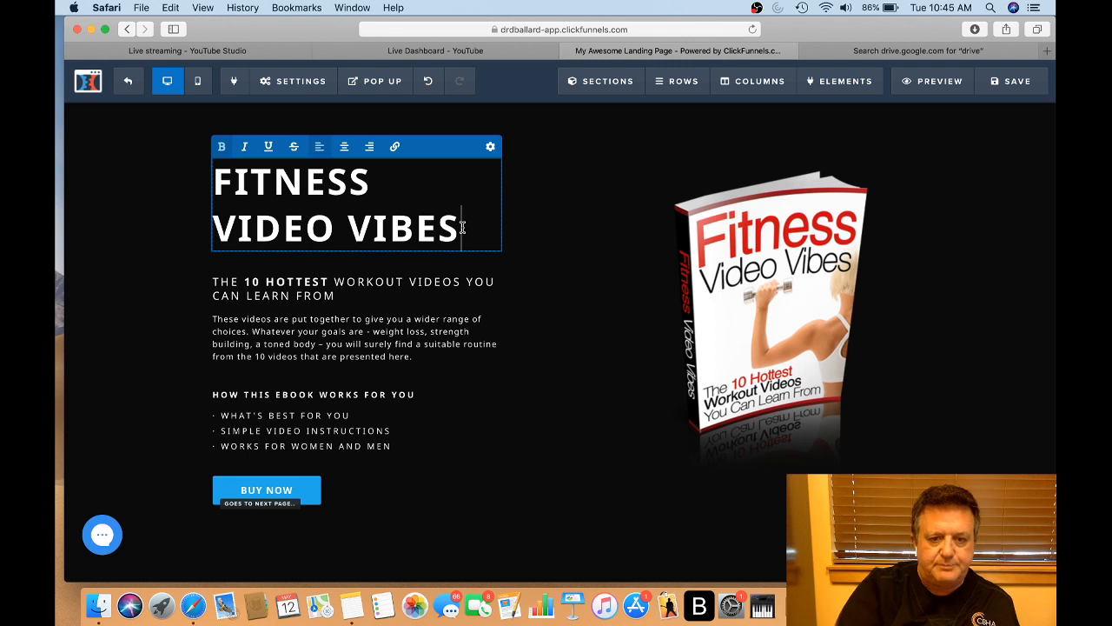
key(Return)
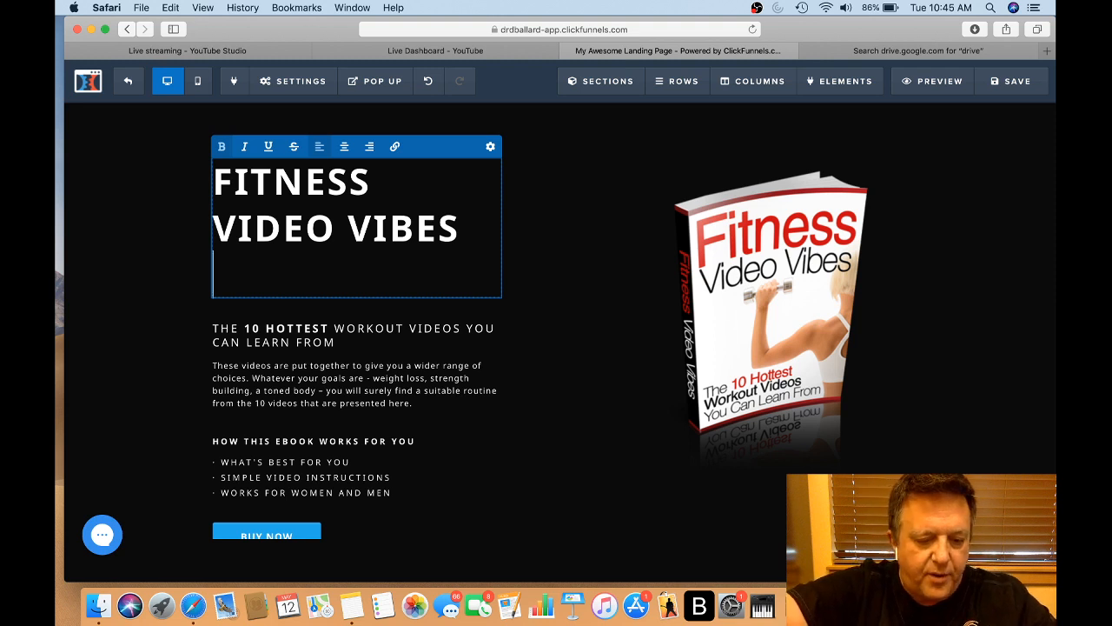
text($)
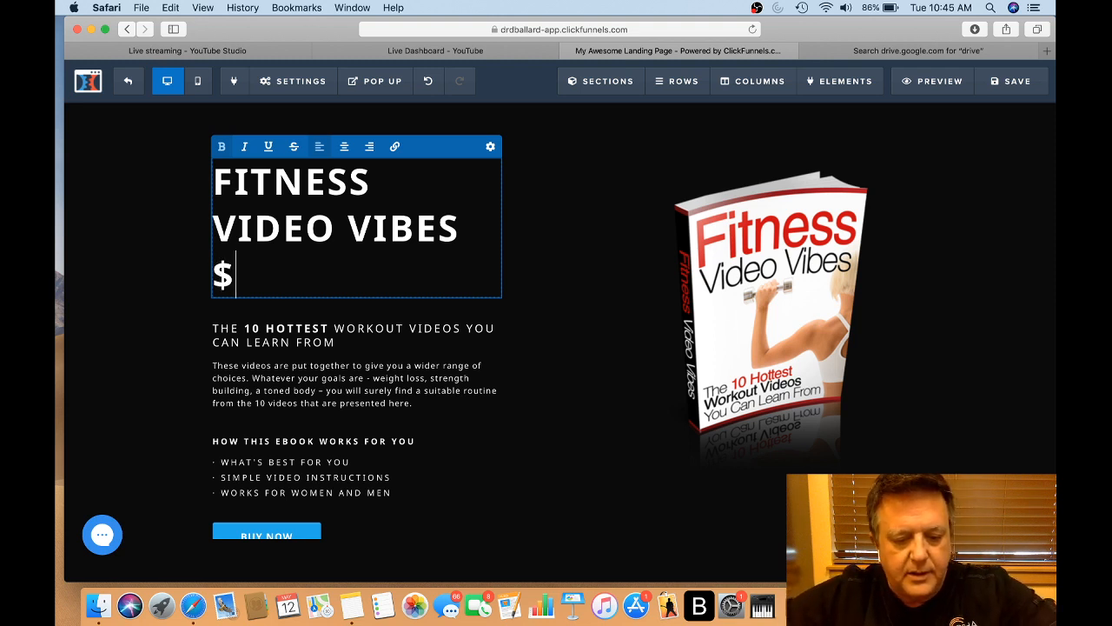
text(30)
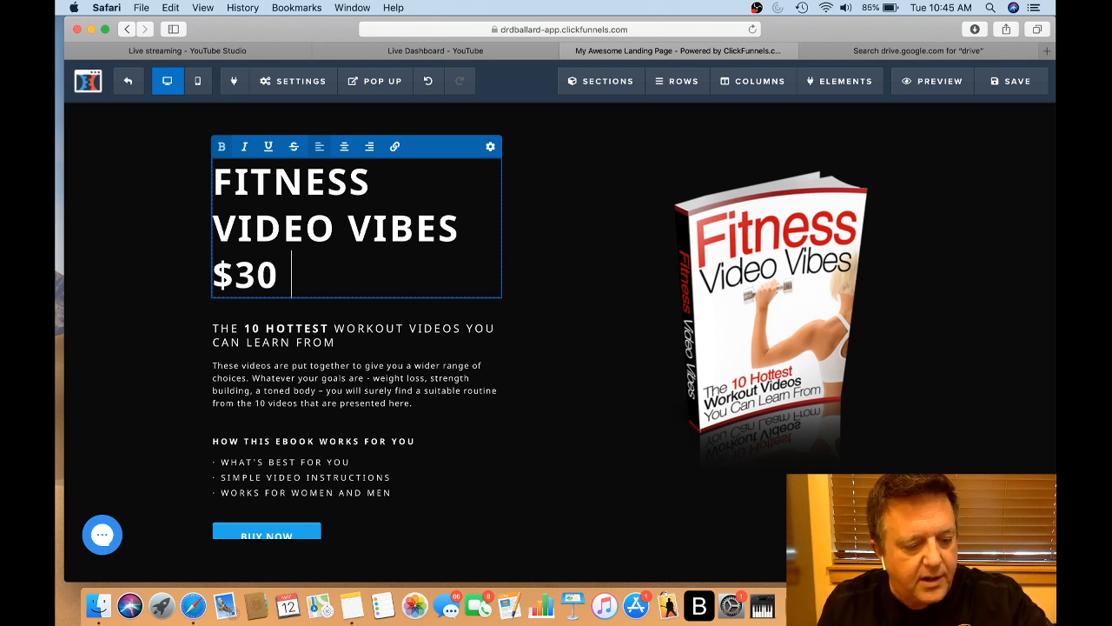
text( $)
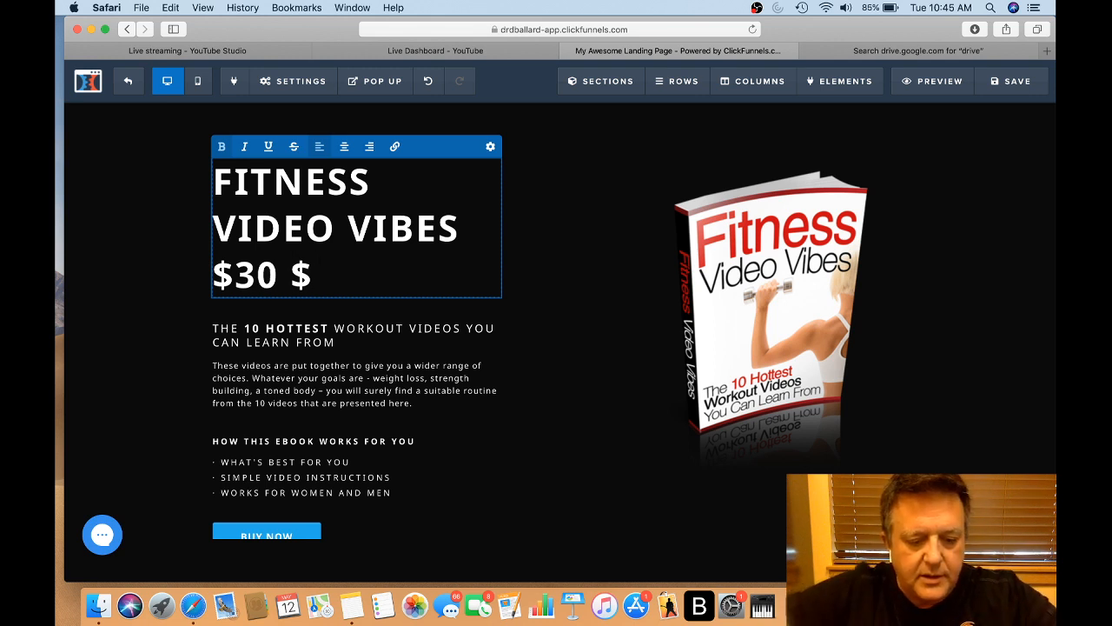
text(15)
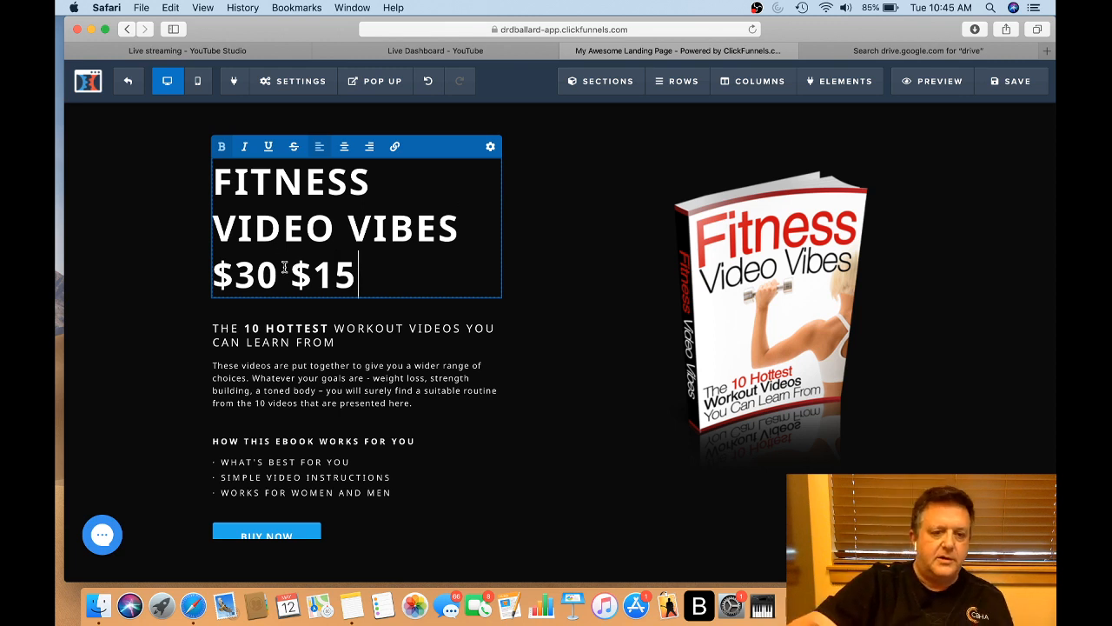
drag(279, 274, 220, 274)
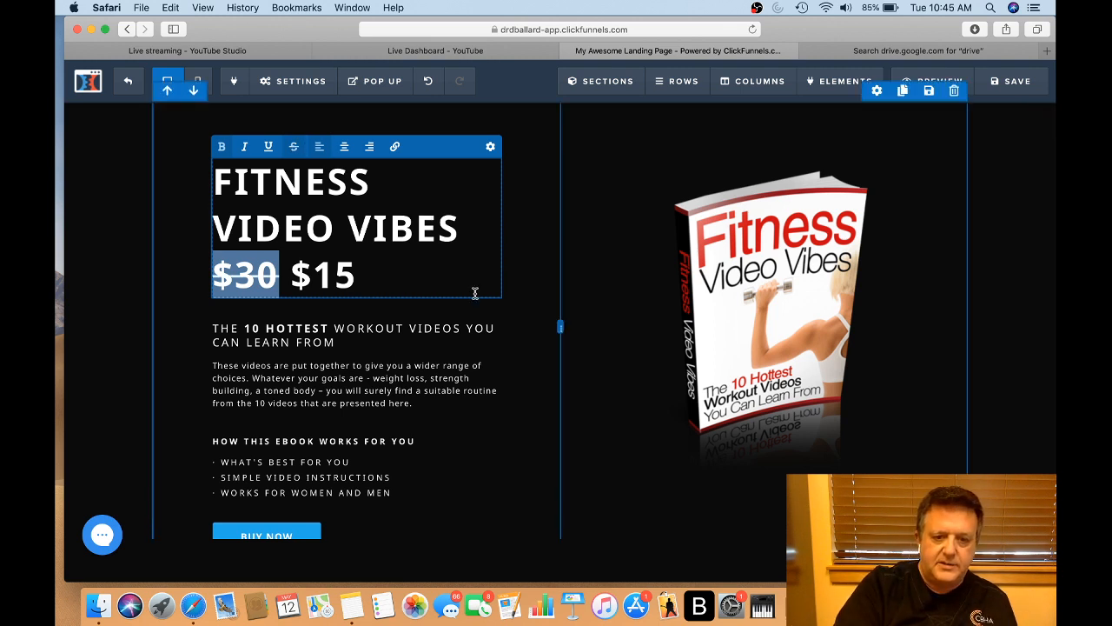
click(522, 315)
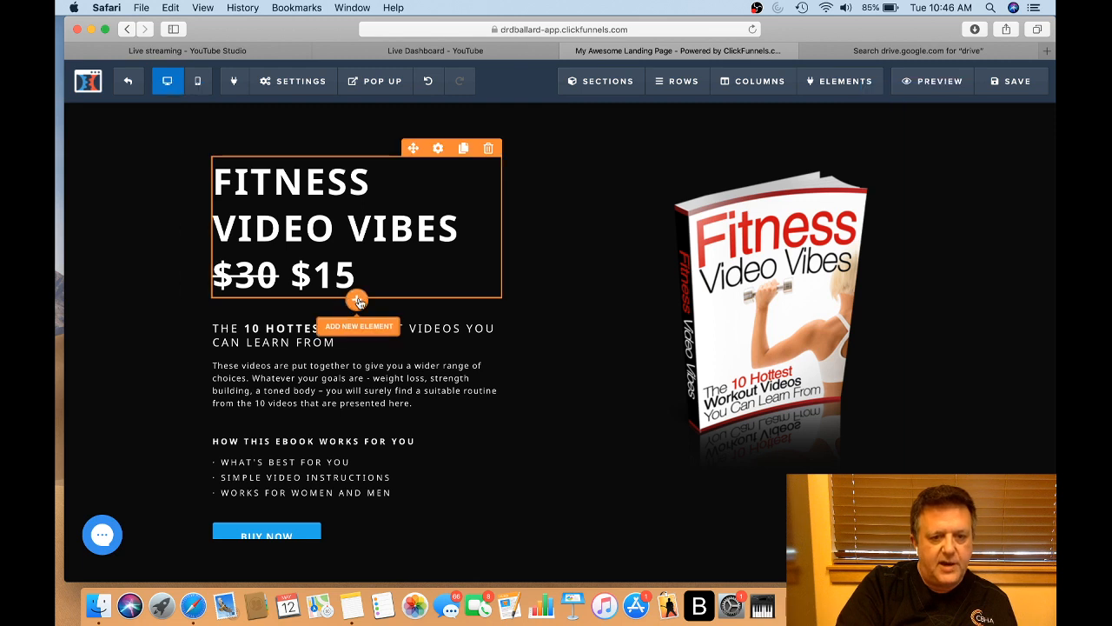
Add a Minute Timer countdown element directly below the "Fitness Video Vibes $30 $15" headline
click(358, 300)
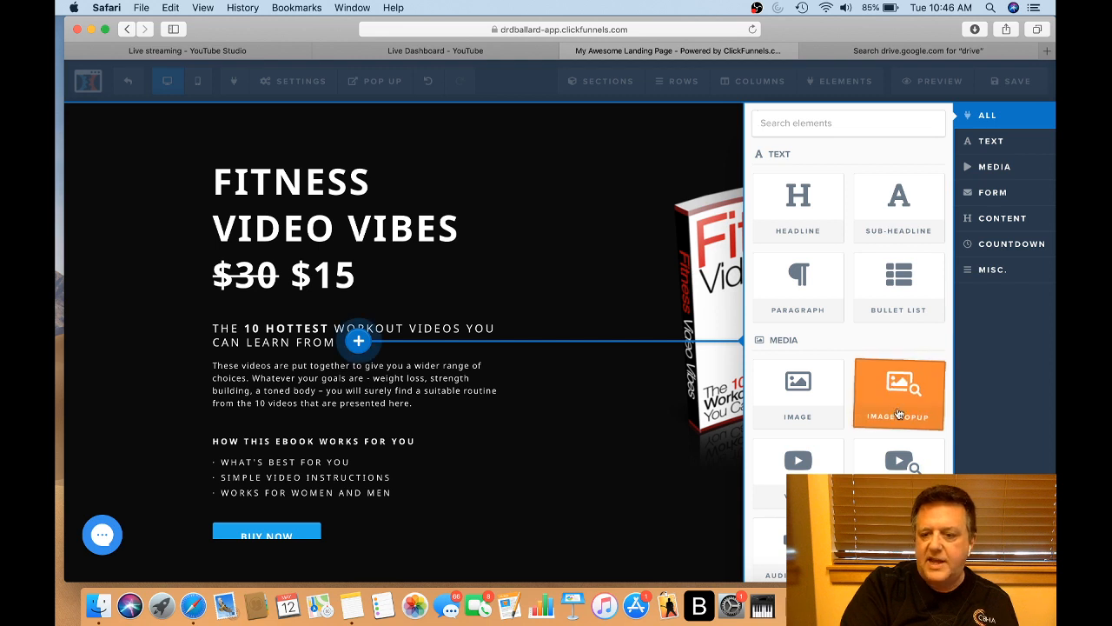
scroll(902, 417, down, 3)
scroll(901, 435, down, 2)
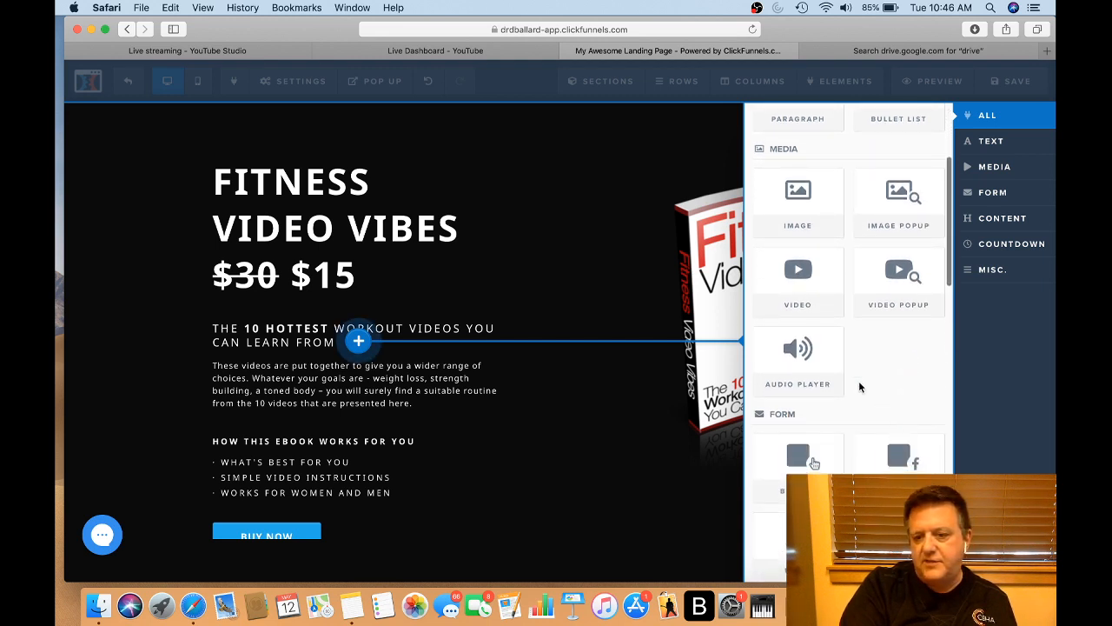
scroll(874, 441, down, 2)
scroll(874, 441, down, 5)
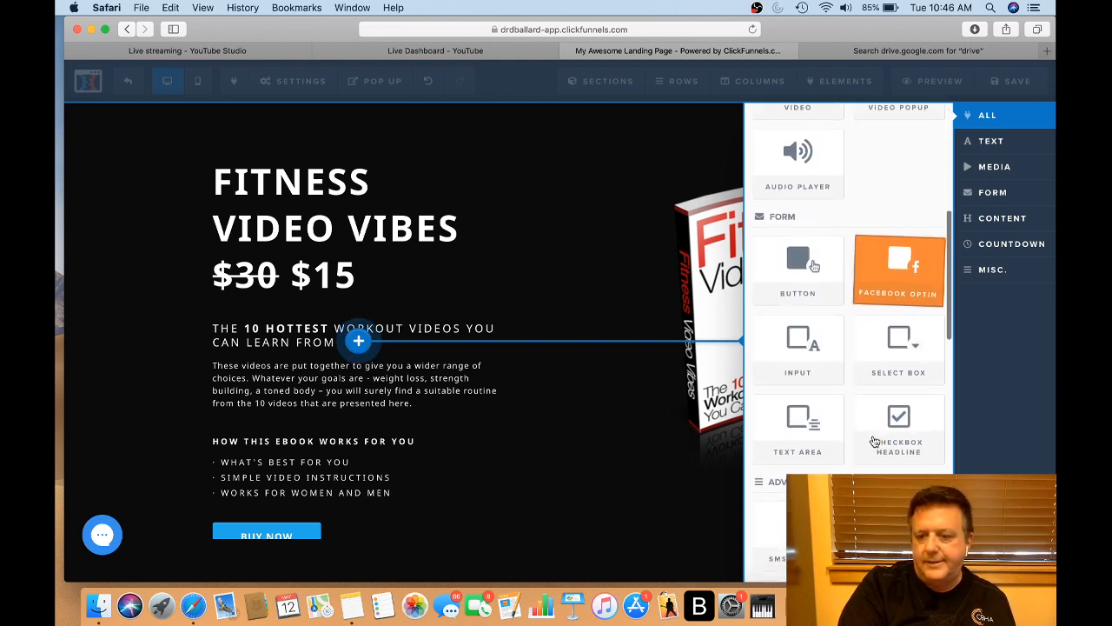
scroll(874, 442, down, 9)
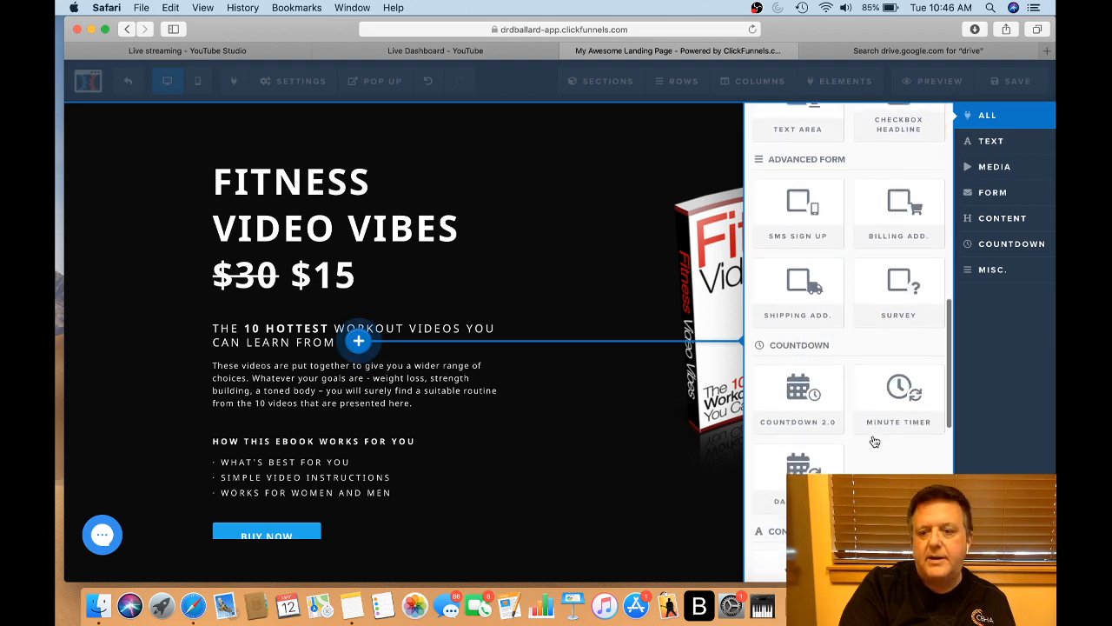
scroll(875, 442, down, 7)
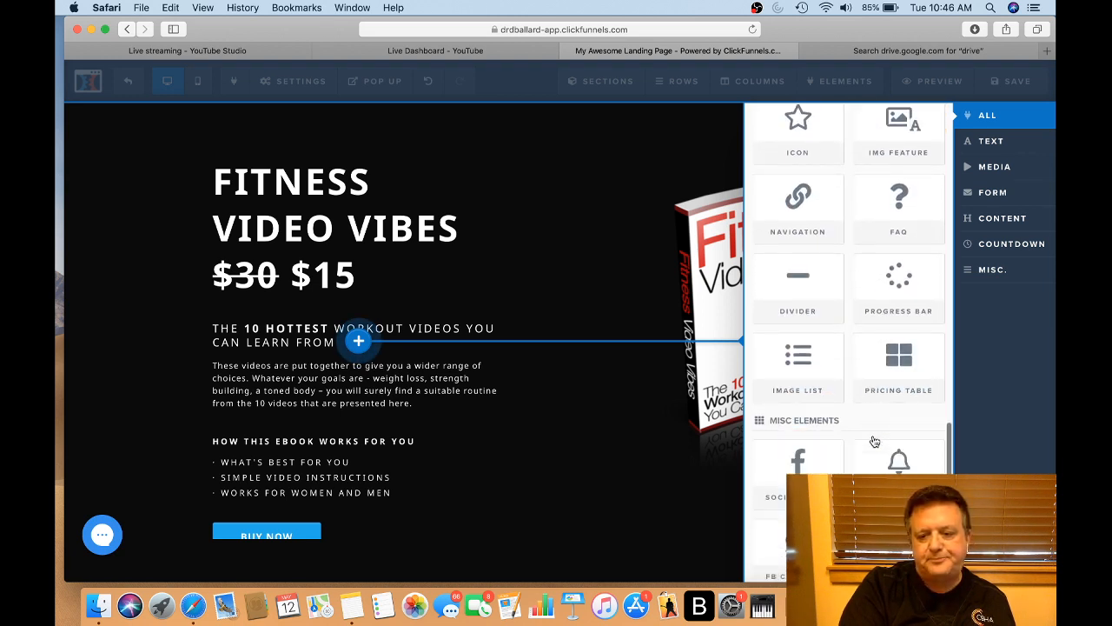
scroll(886, 452, up, 9)
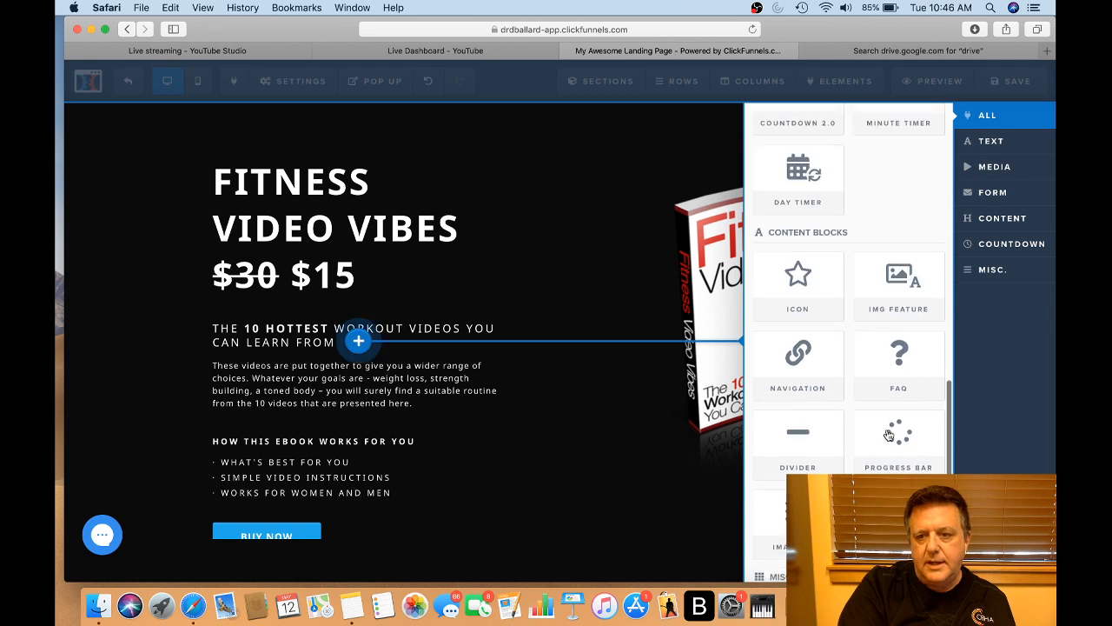
scroll(886, 427, up, 2)
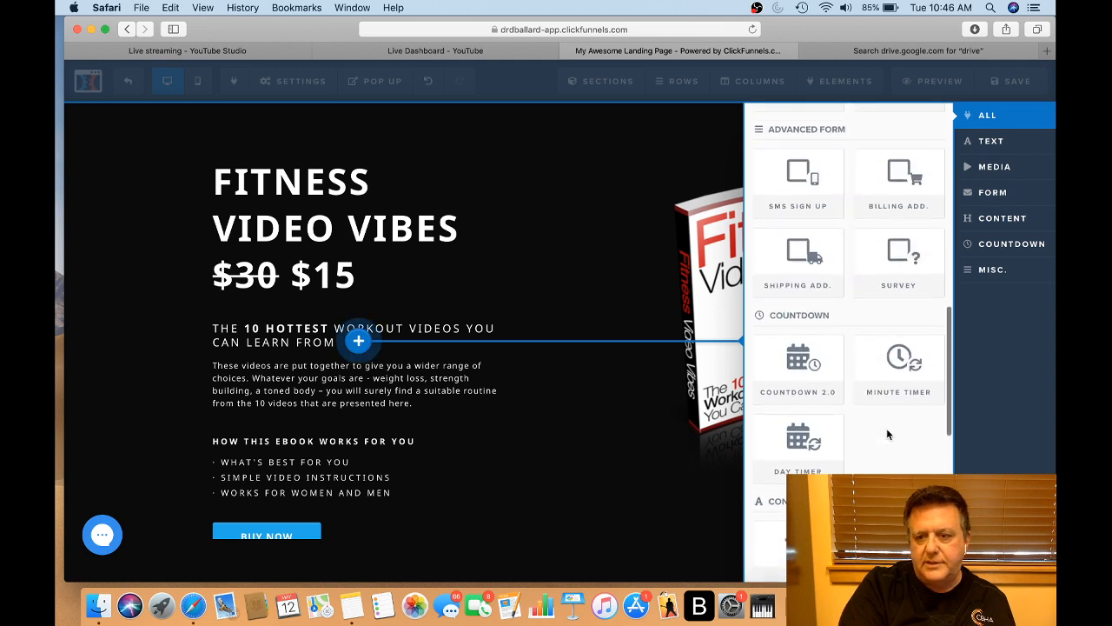
click(898, 358)
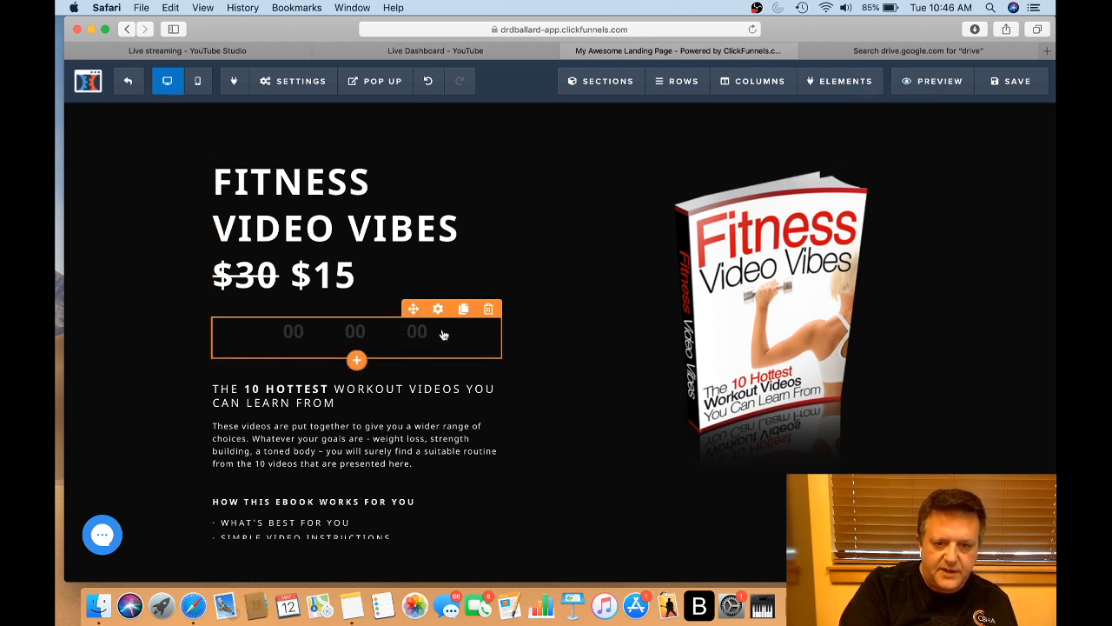
Apply the theme with white-ringed hours, minutes and seconds to the countdown timer and close its settings
click(439, 309)
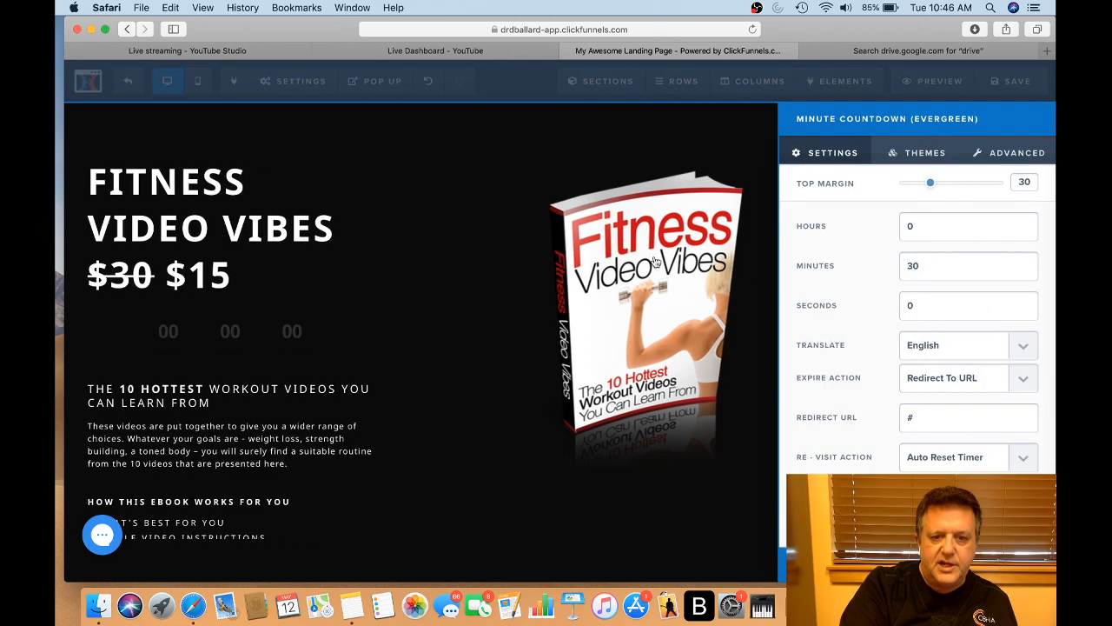
click(927, 153)
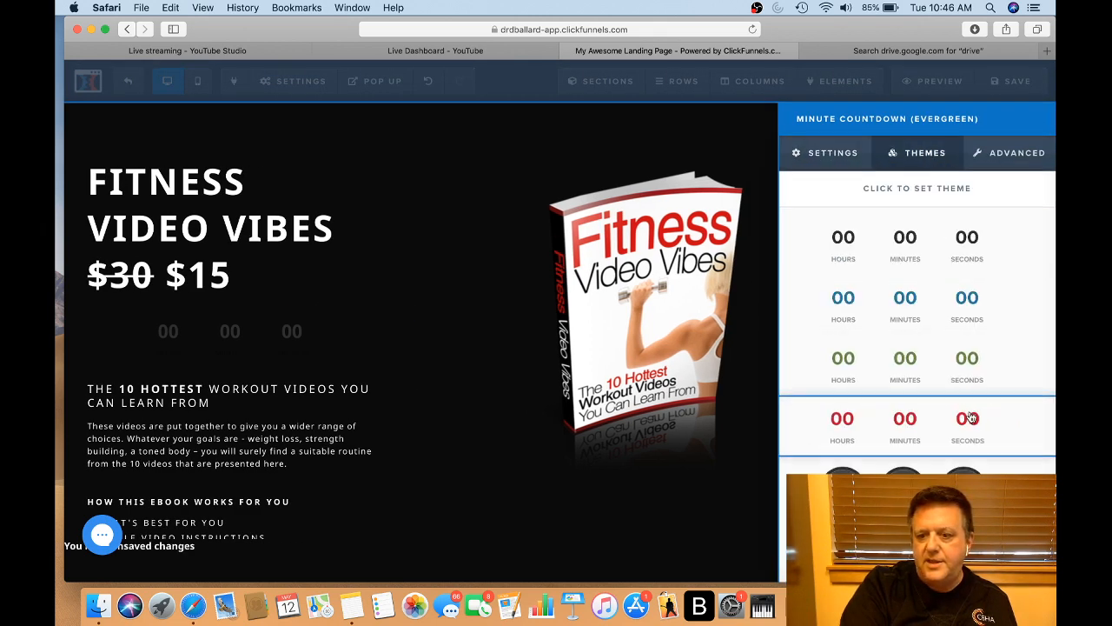
scroll(917, 339, down, 10)
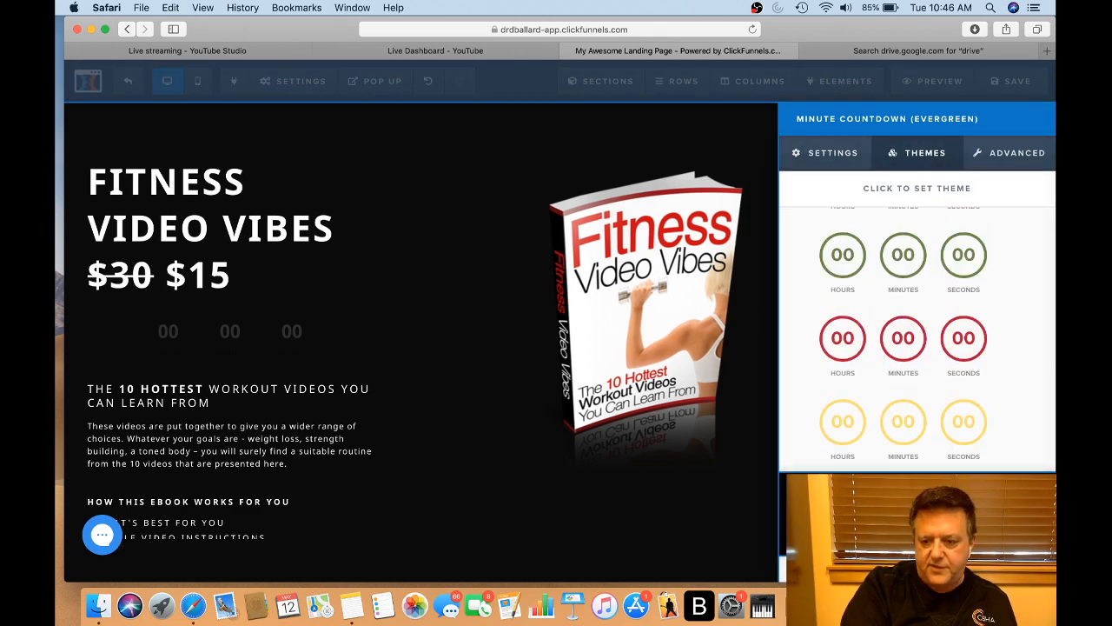
click(872, 506)
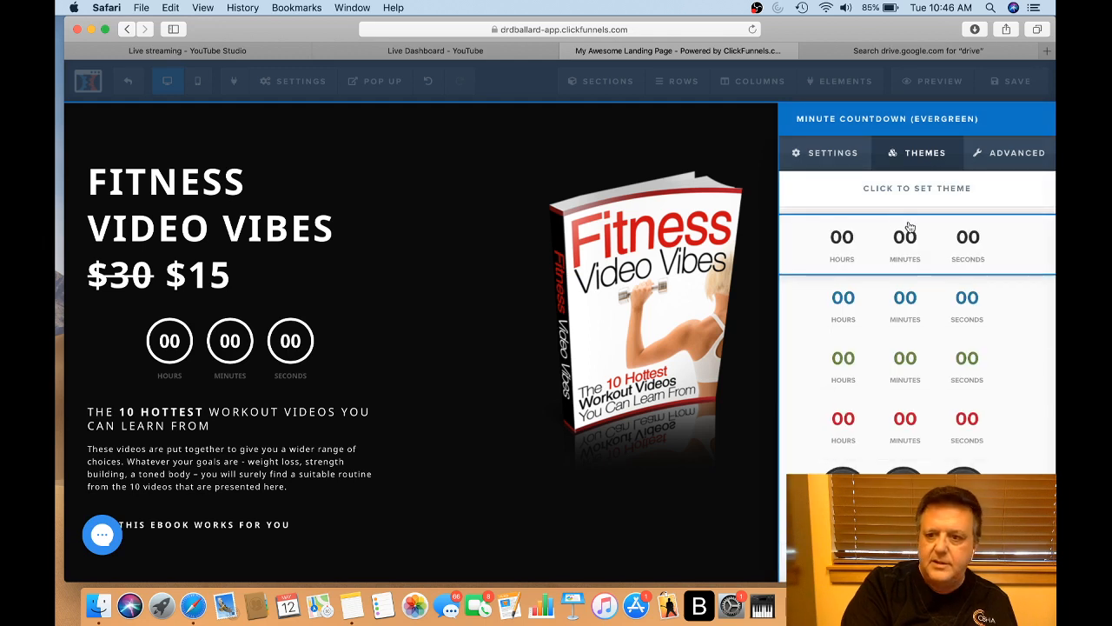
click(832, 160)
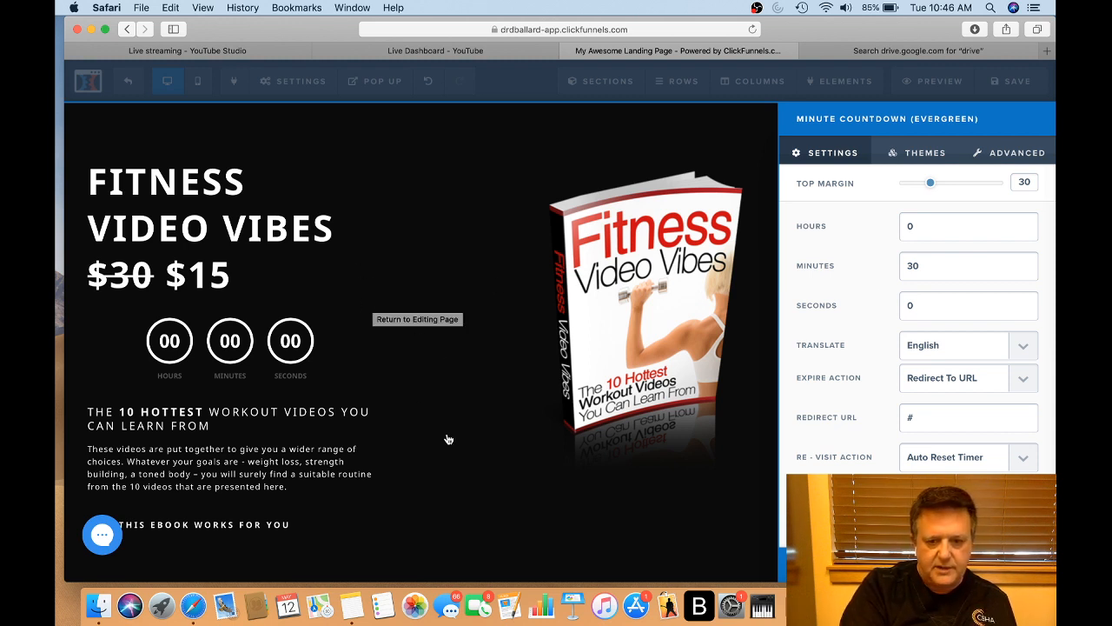
click(697, 134)
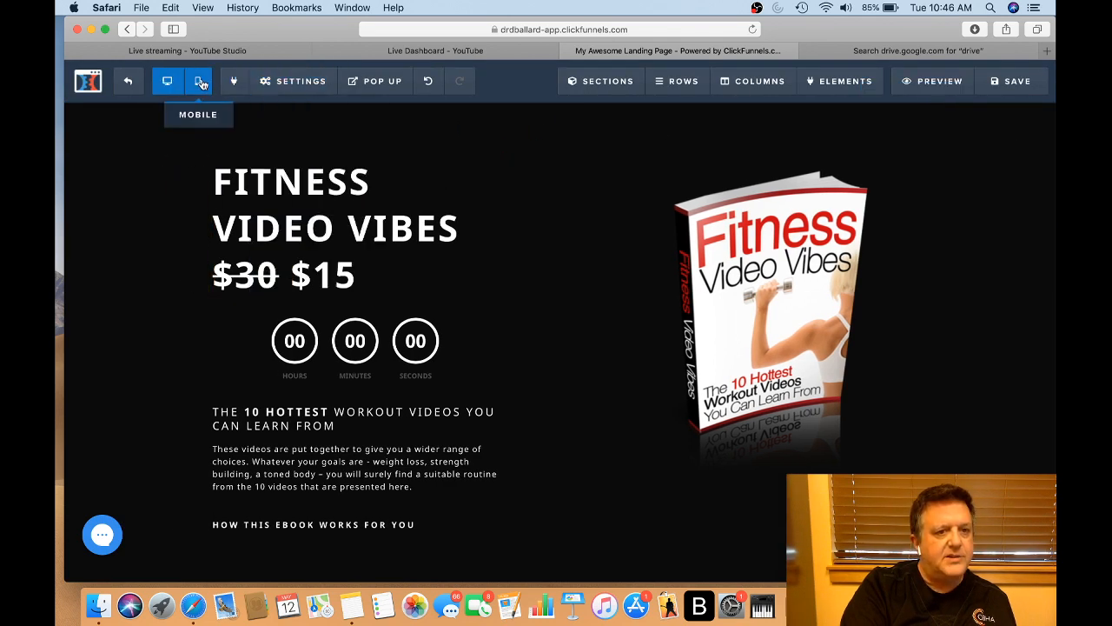
Check the page's layout in the mobile view and return to the desktop view
click(199, 83)
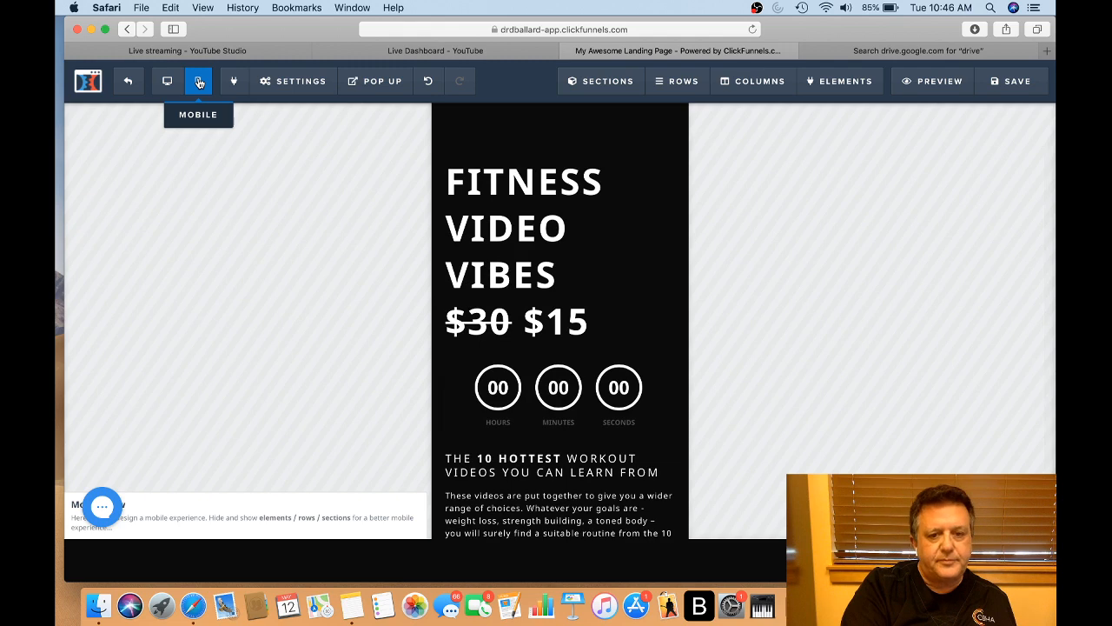
scroll(521, 321, down, 5)
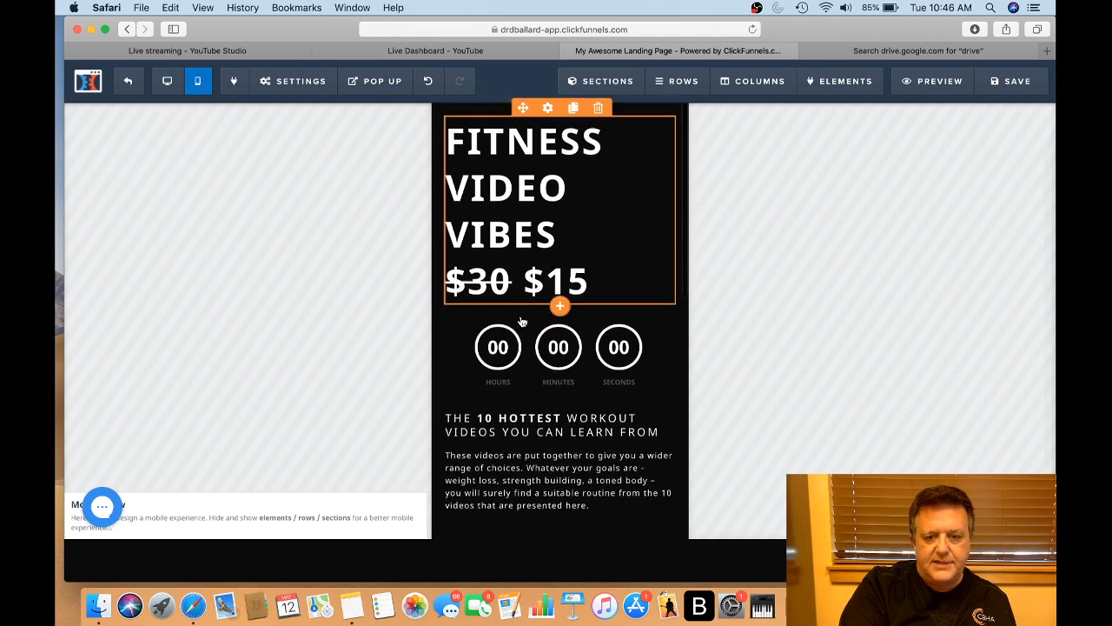
scroll(522, 321, down, 2)
scroll(522, 321, up, 6)
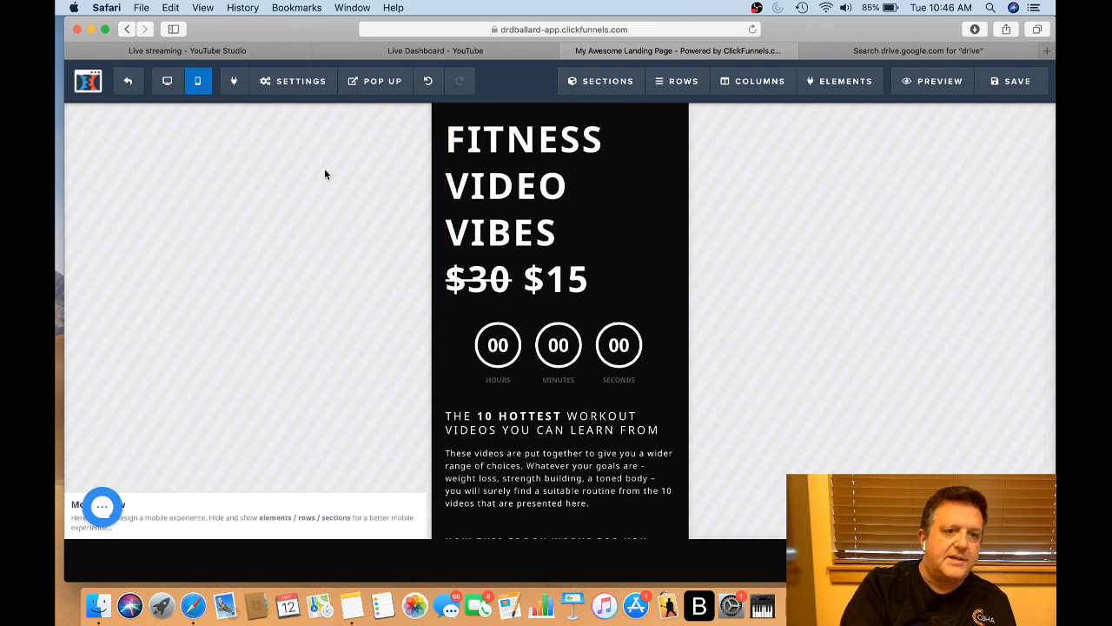
click(167, 81)
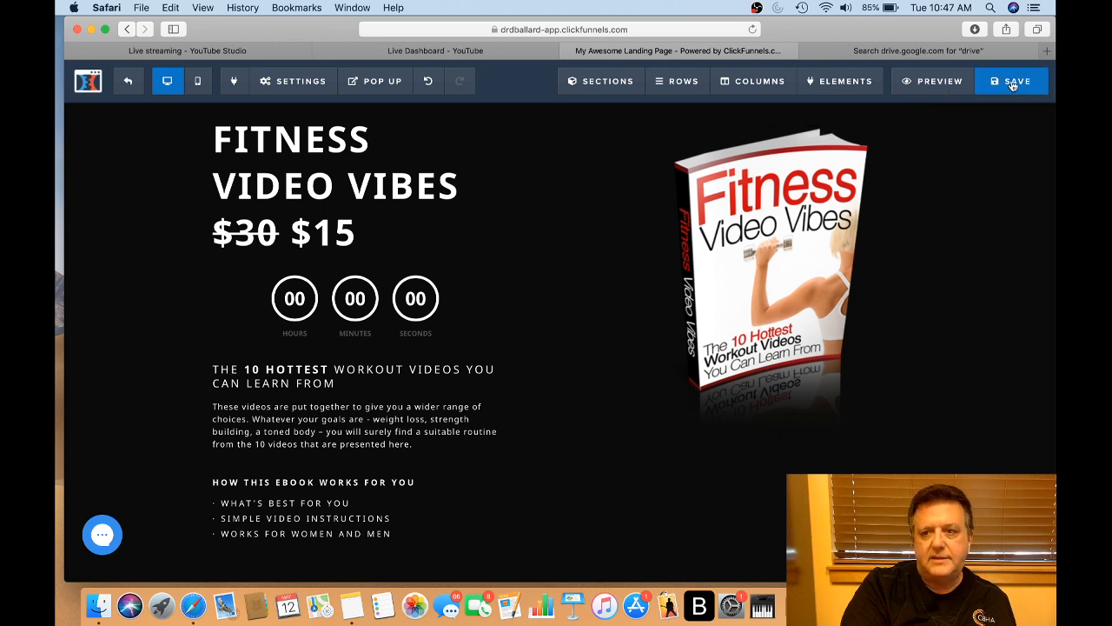
Save the page, leaving its SEO metadata as is, and exit the page editor to the funnel overview
click(1012, 83)
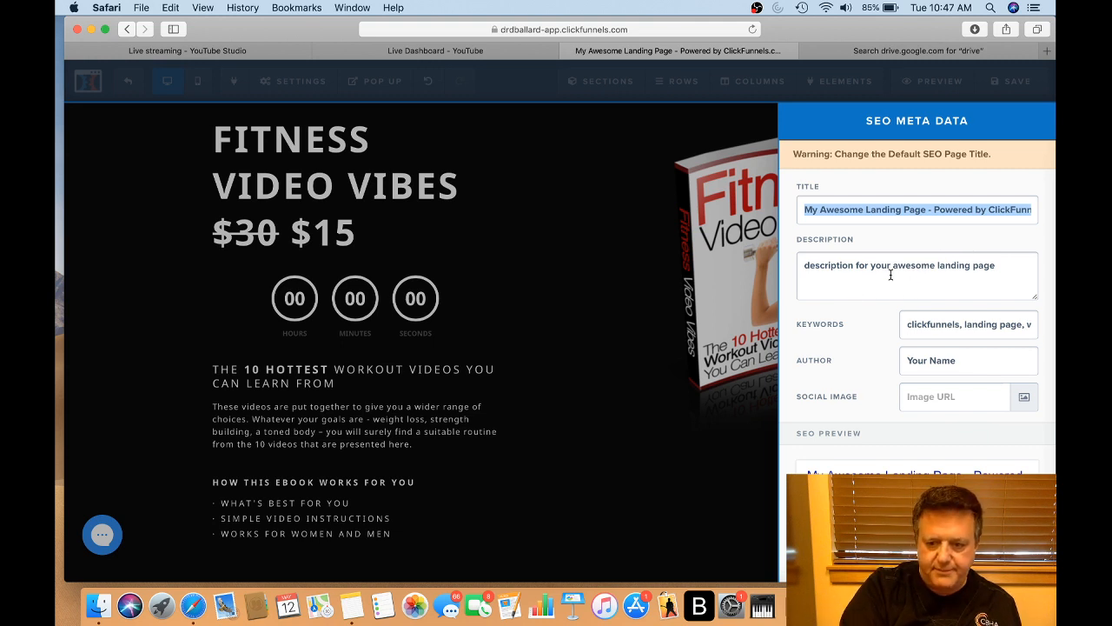
click(616, 145)
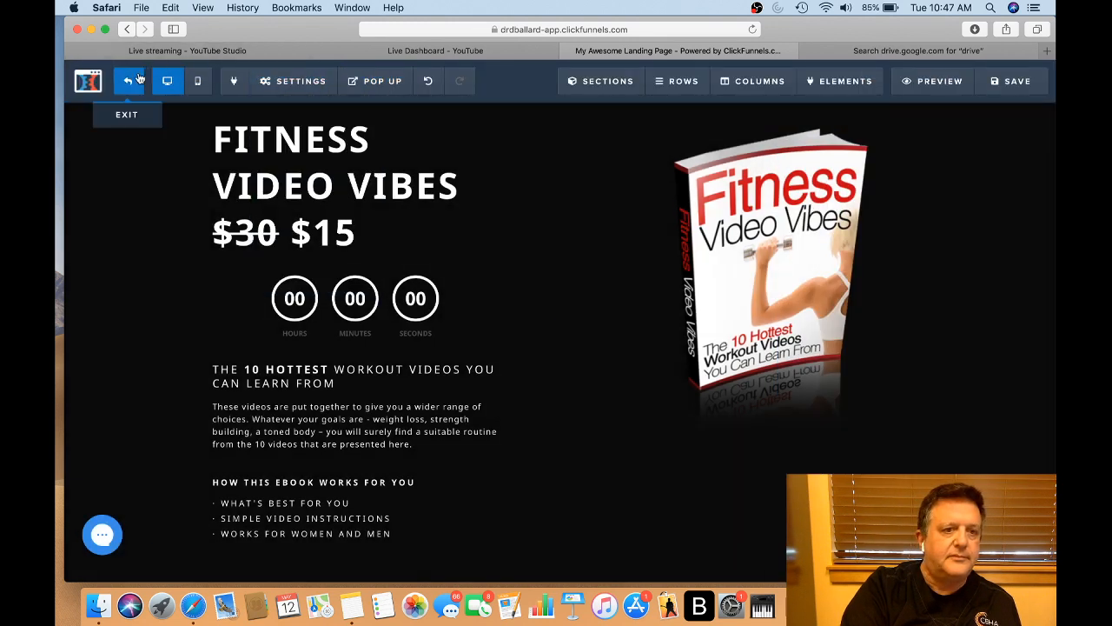
click(130, 82)
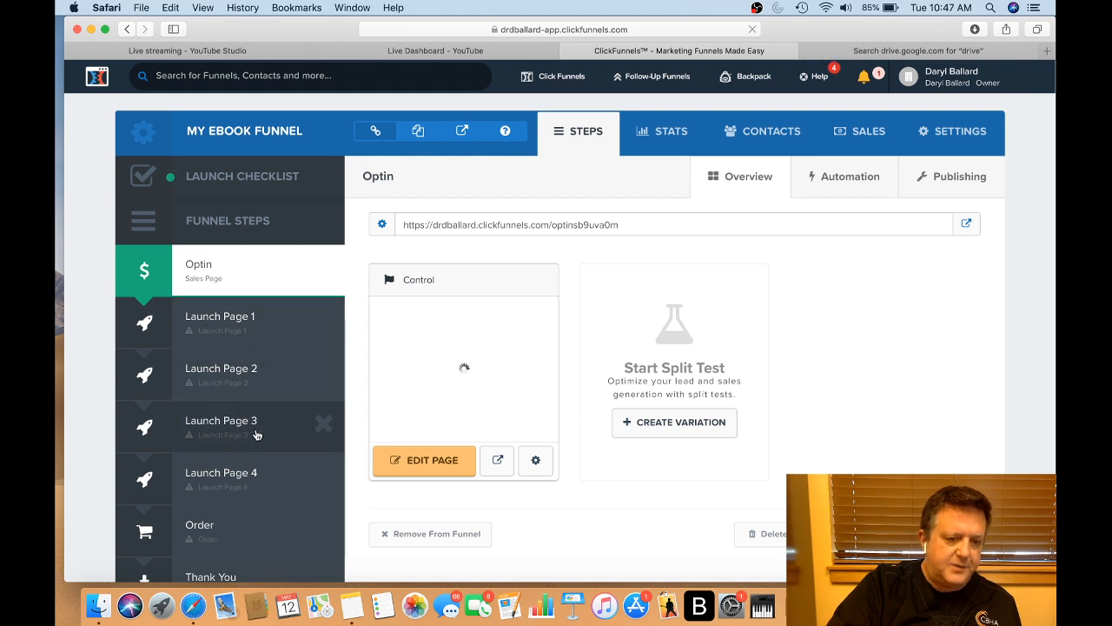
Move the Order step directly below the Optin step in the funnel's step list
scroll(261, 434, down, 2)
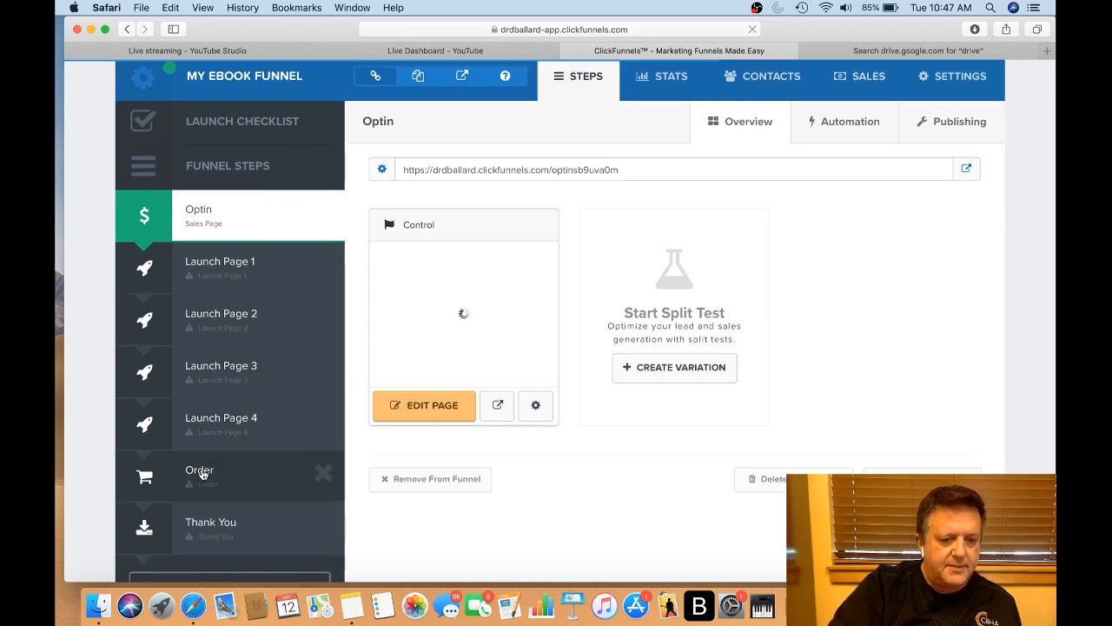
scroll(202, 474, down, 3)
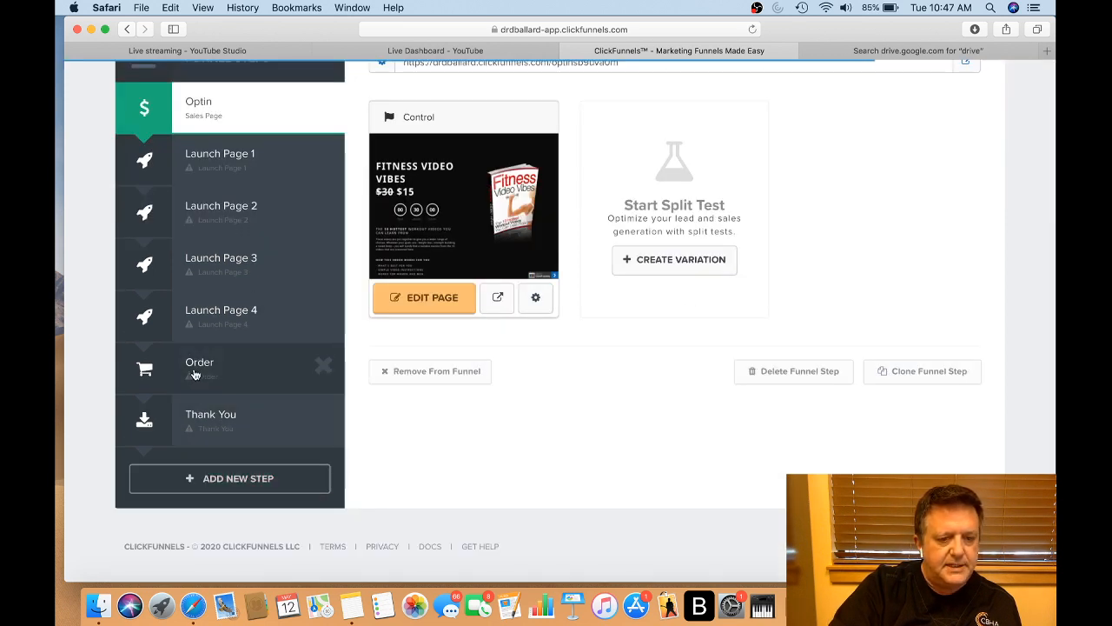
drag(194, 365, 189, 213)
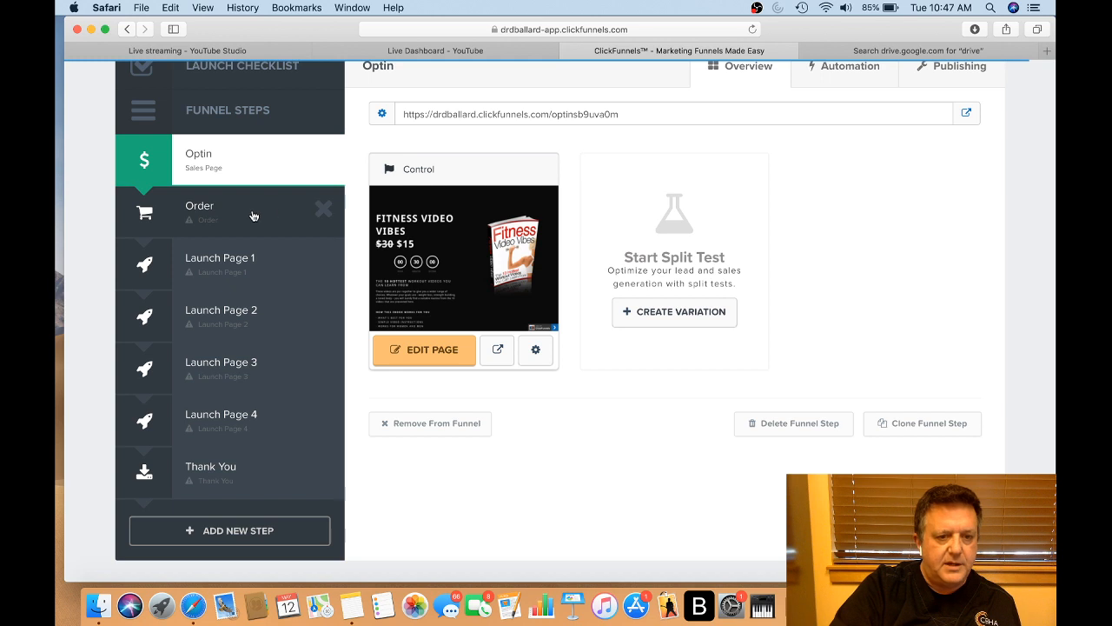
Open the funnel's Order step, browse the order form templates and select the Skinny Order Form template for it
click(199, 210)
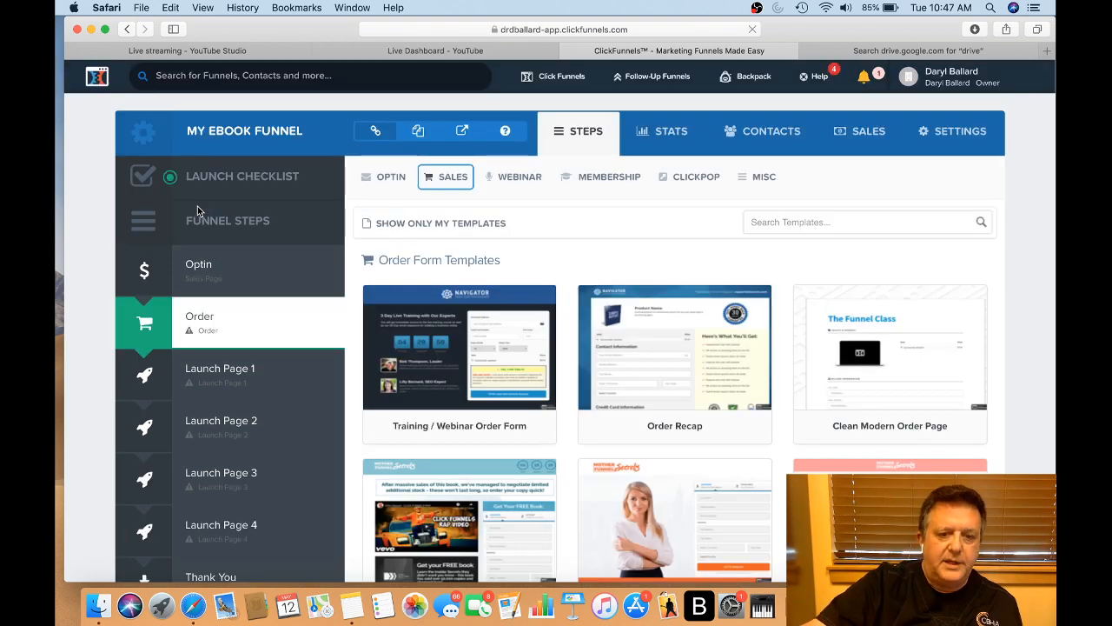
scroll(459, 351, down, 10)
scroll(459, 352, down, 1)
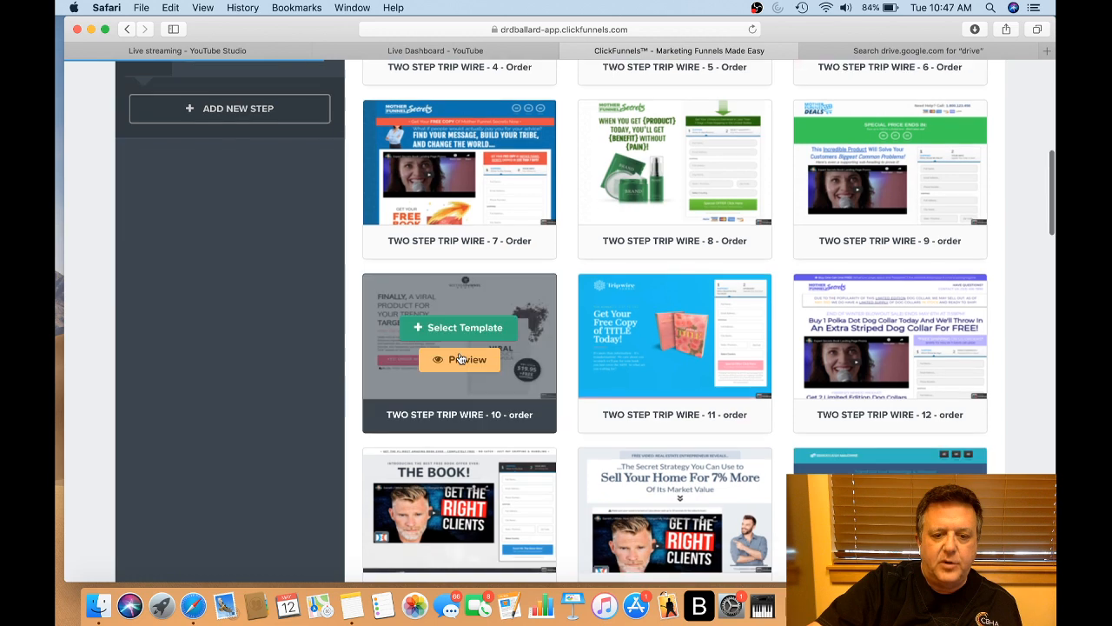
scroll(282, 234, up, 10)
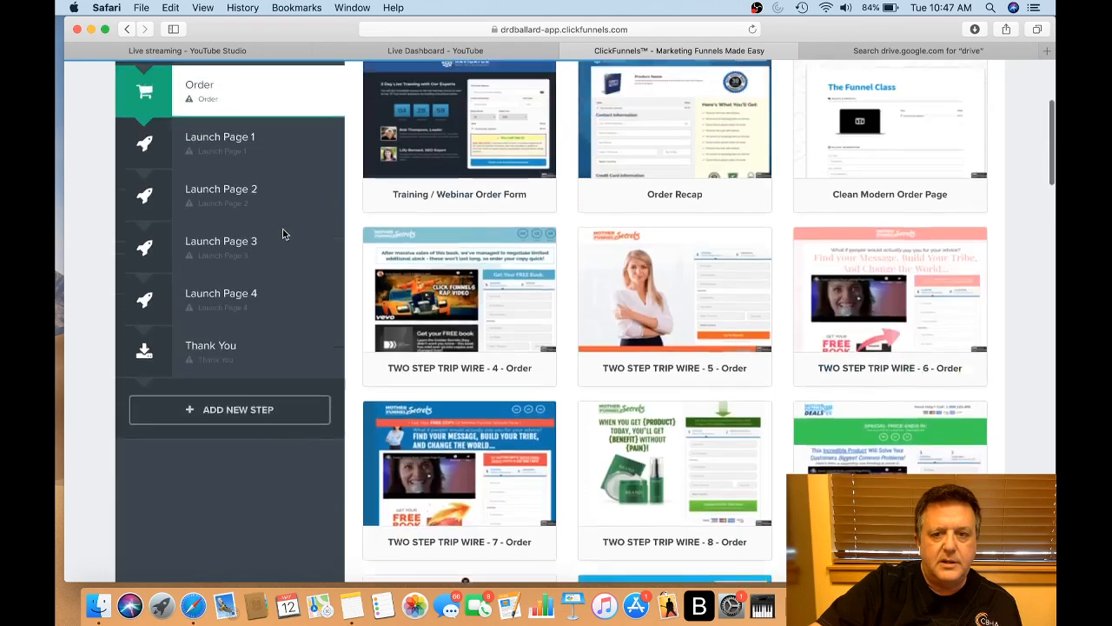
click(449, 93)
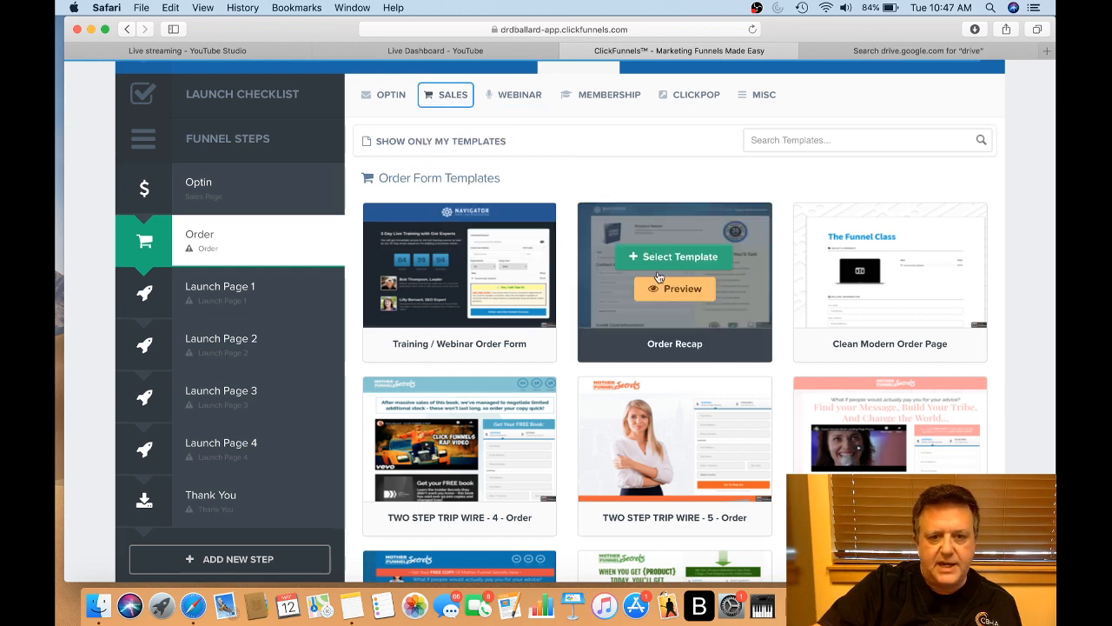
scroll(659, 278, down, 3)
scroll(659, 278, down, 10)
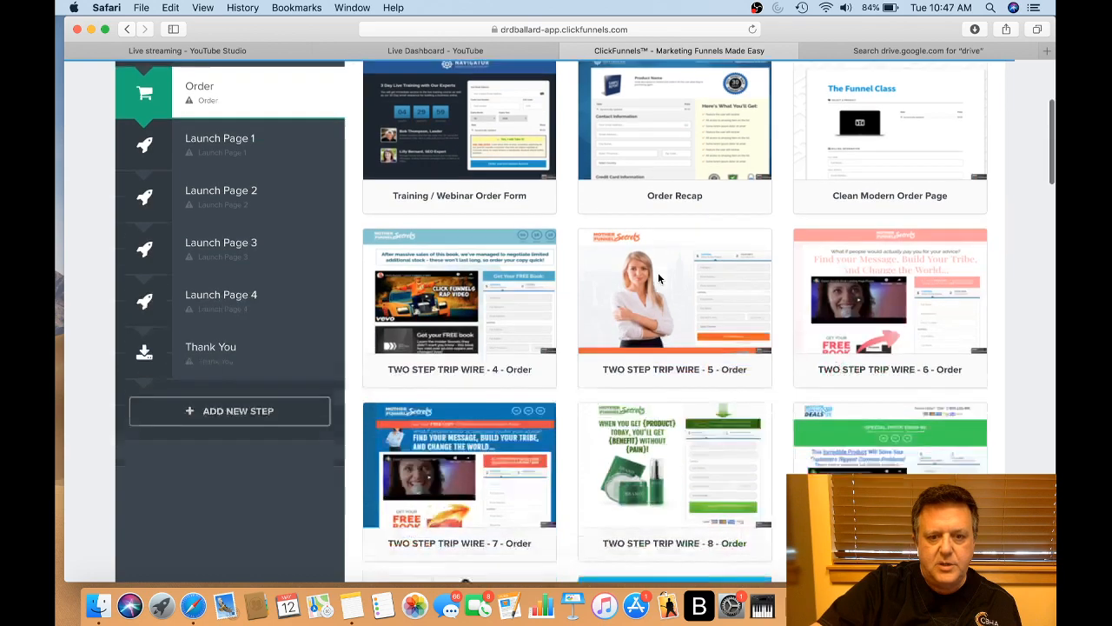
scroll(658, 278, down, 8)
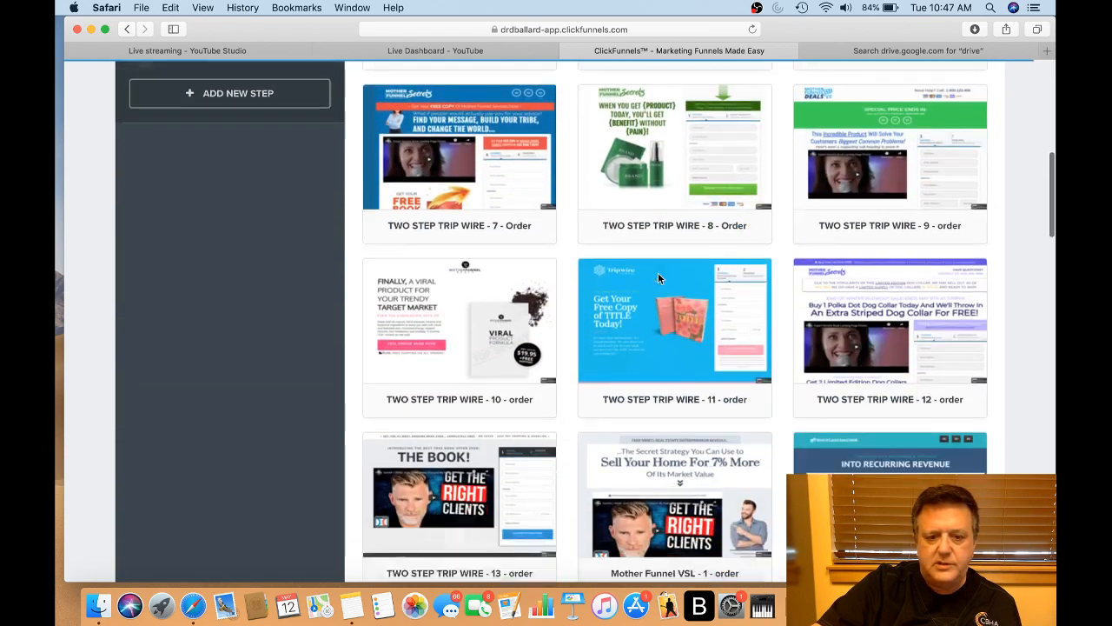
scroll(658, 276, down, 12)
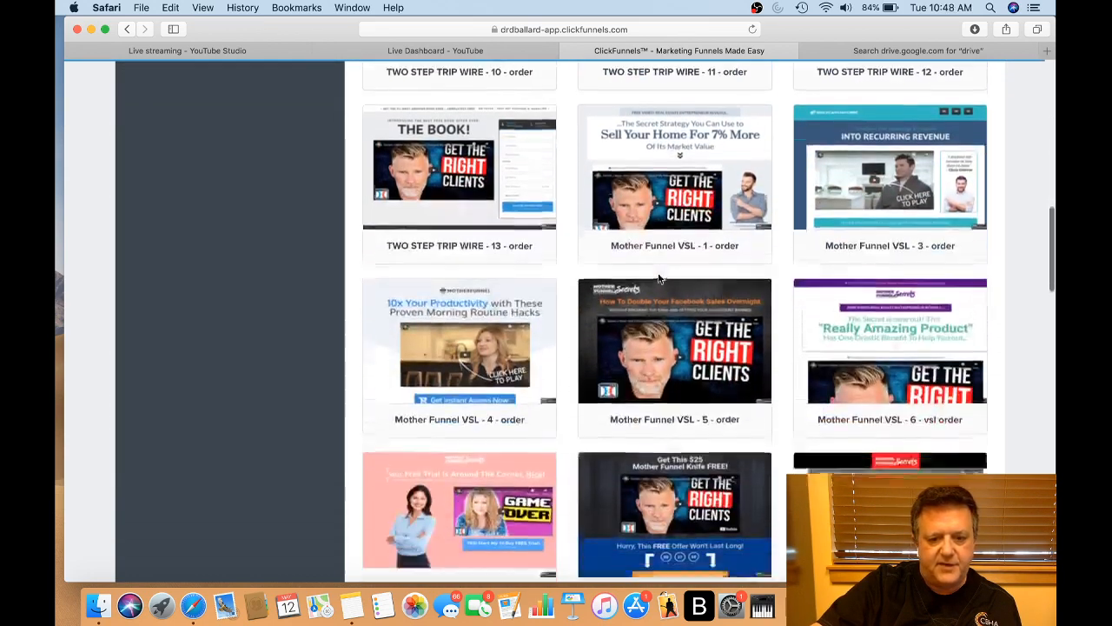
scroll(658, 276, down, 17)
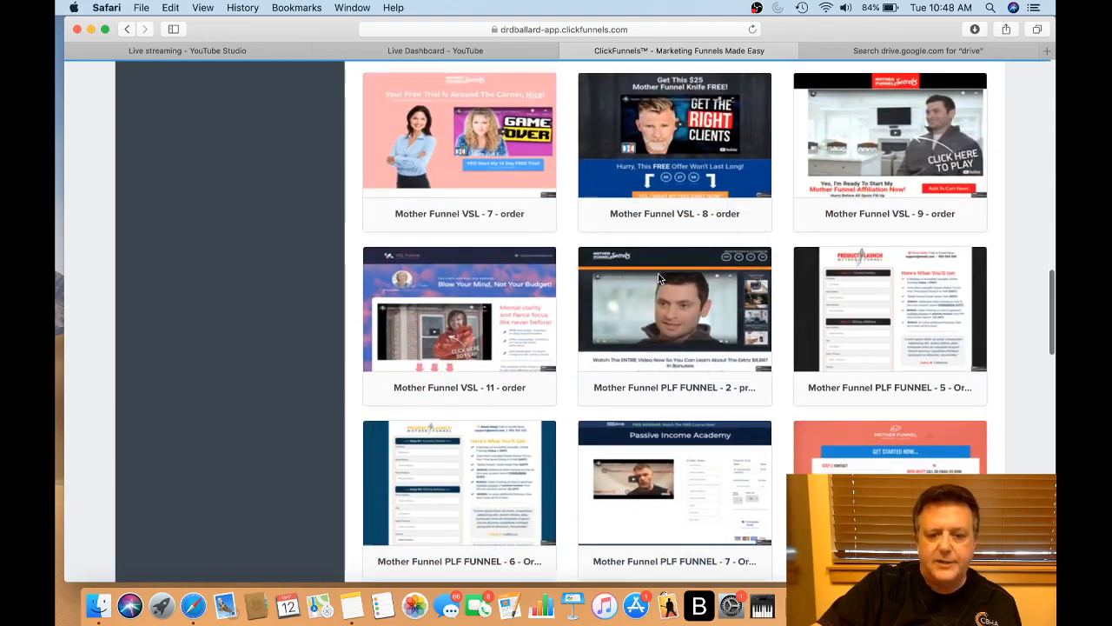
scroll(658, 278, down, 15)
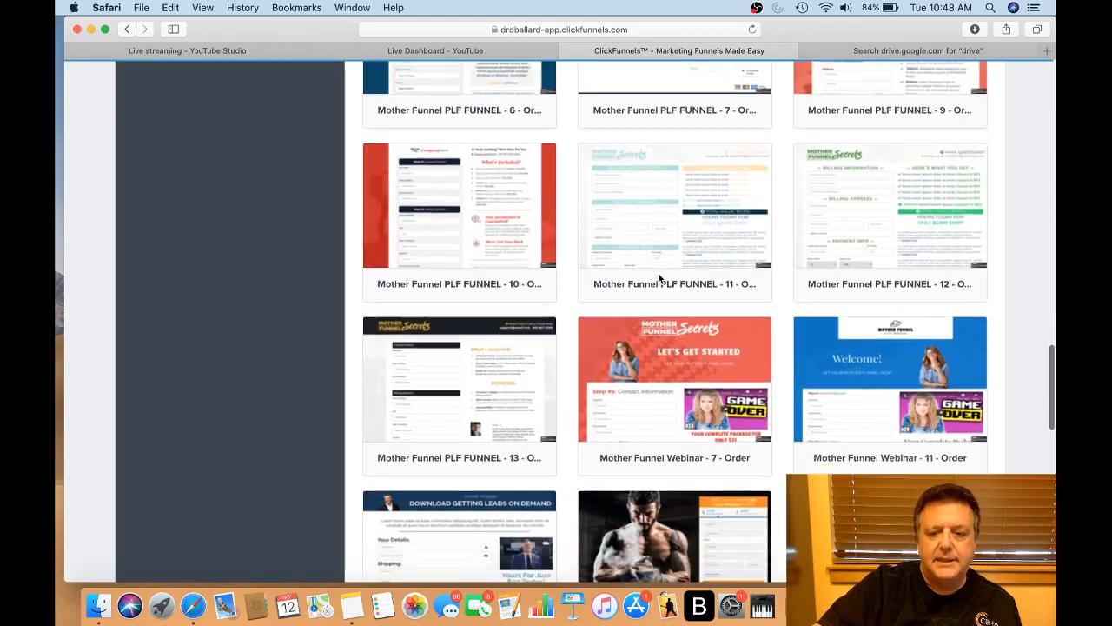
scroll(658, 277, down, 15)
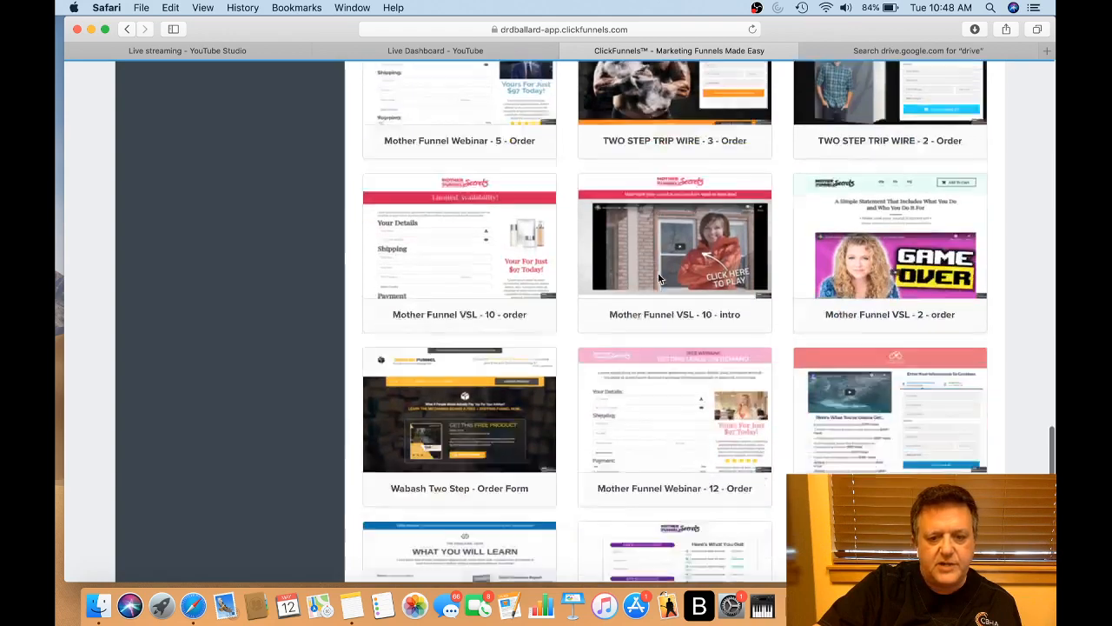
scroll(659, 278, down, 1)
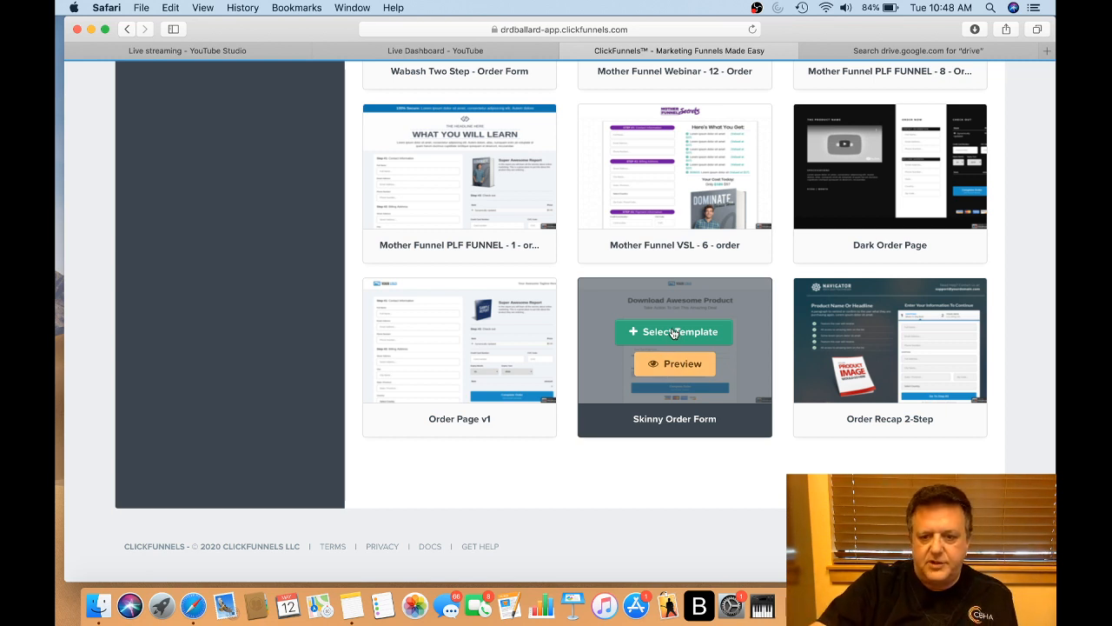
click(675, 332)
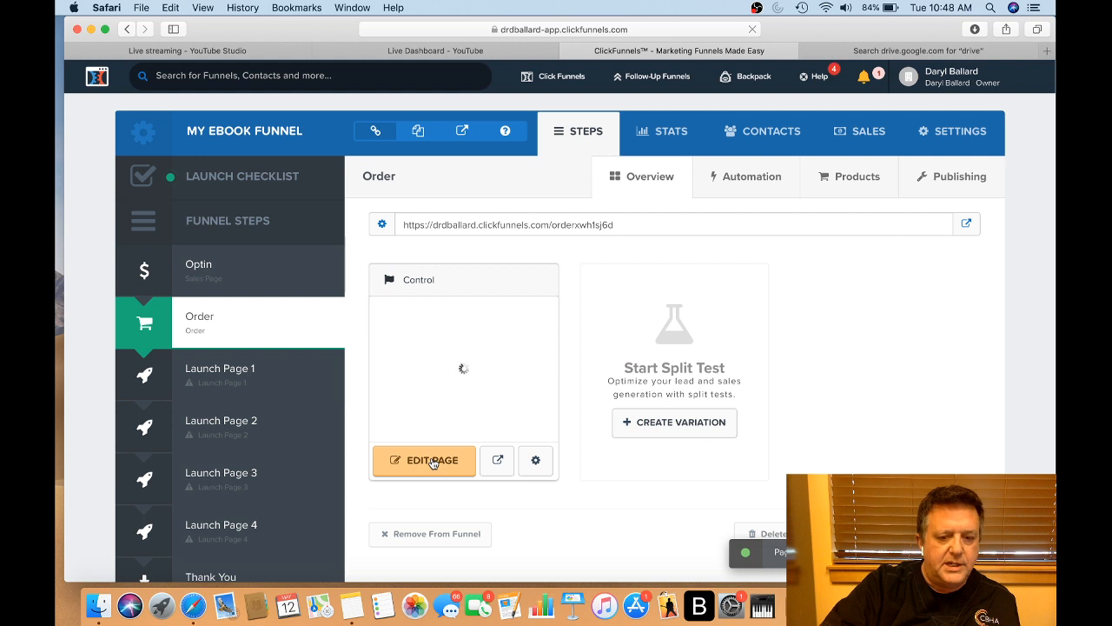
Open the order page for editing and delete its "Download Awesome Product" headline
scroll(432, 460, down, 4)
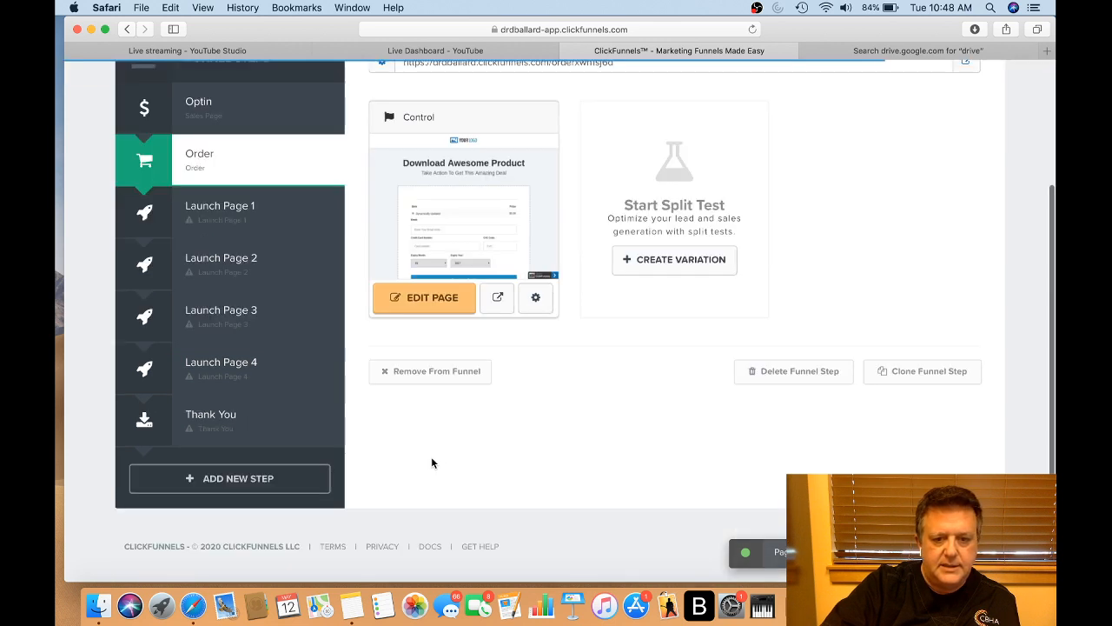
click(421, 305)
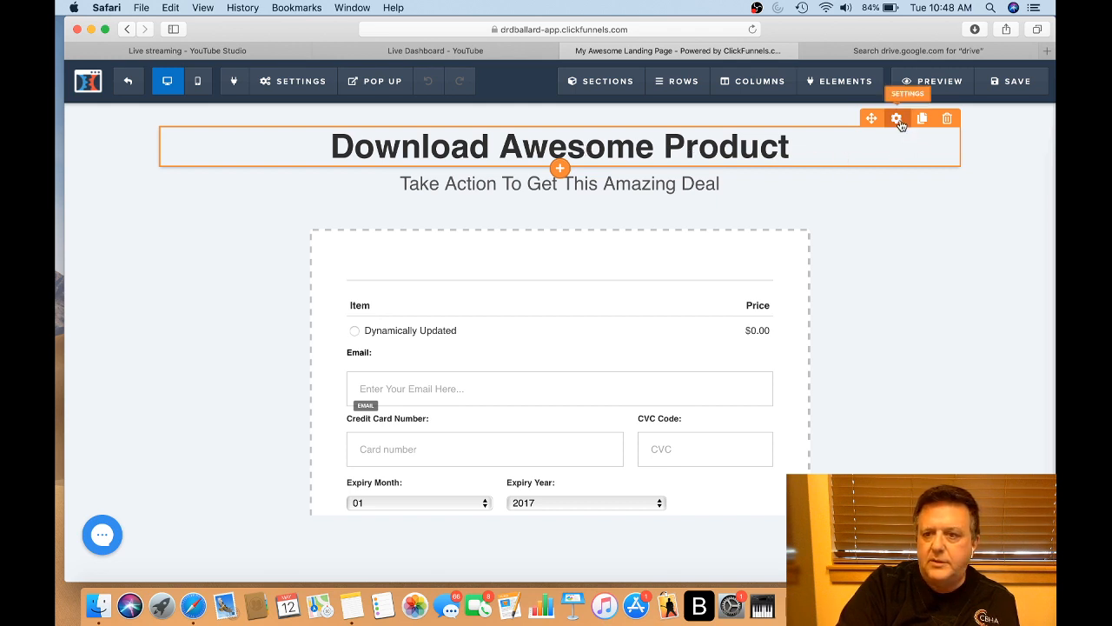
click(949, 119)
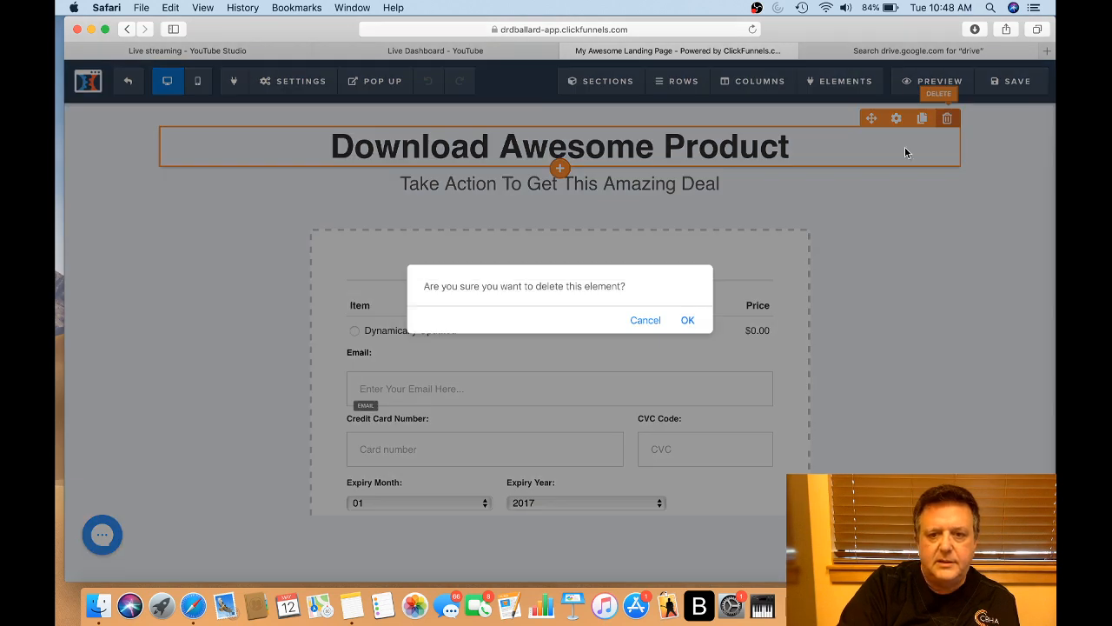
click(687, 322)
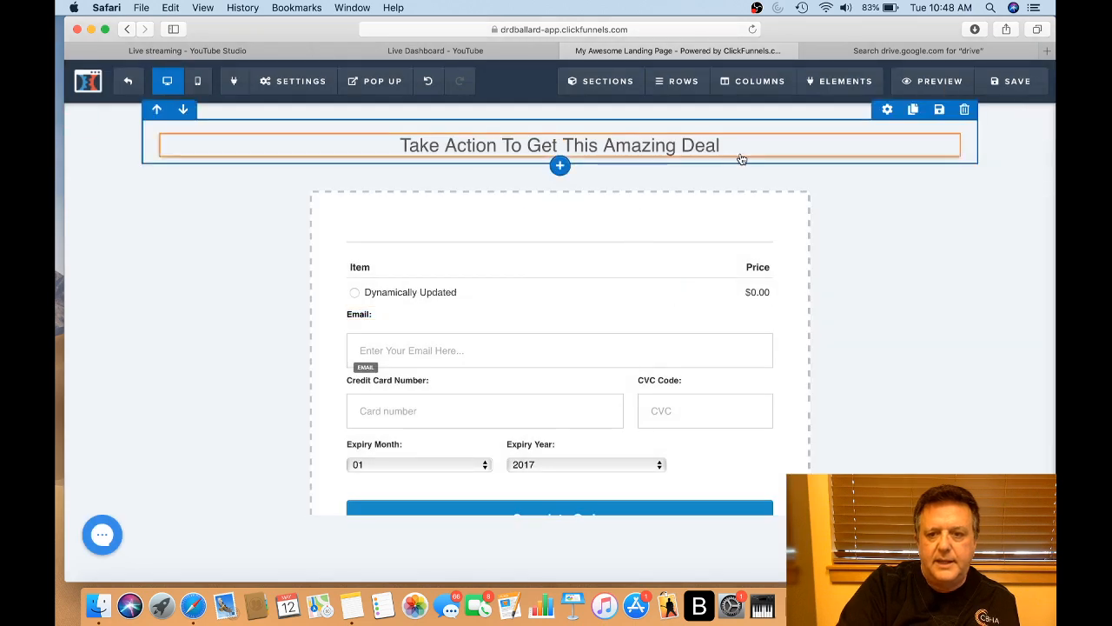
Add an image element below the "Take Action To Get This Amazing Deal" line, using the Fitness Video Vibes cover from the image library
click(561, 159)
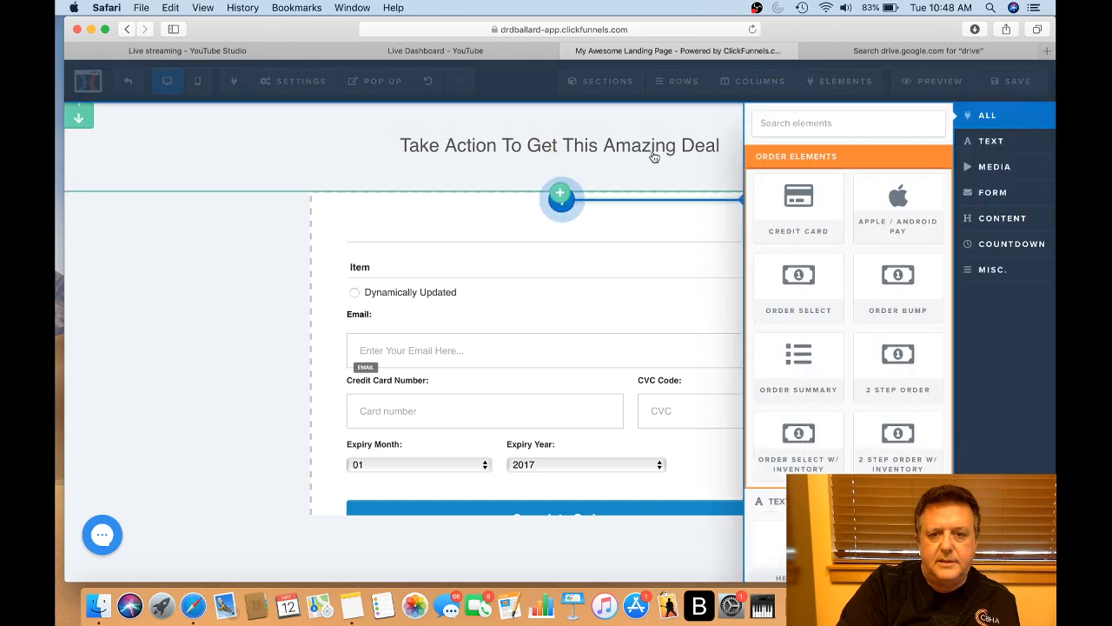
scroll(821, 330, down, 4)
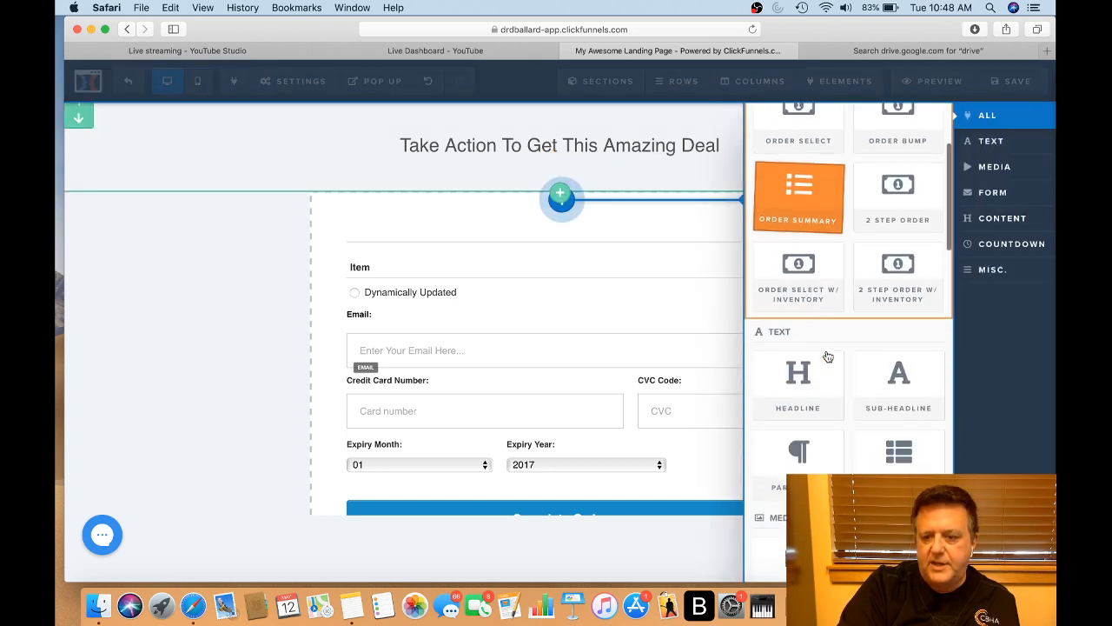
scroll(828, 356, down, 10)
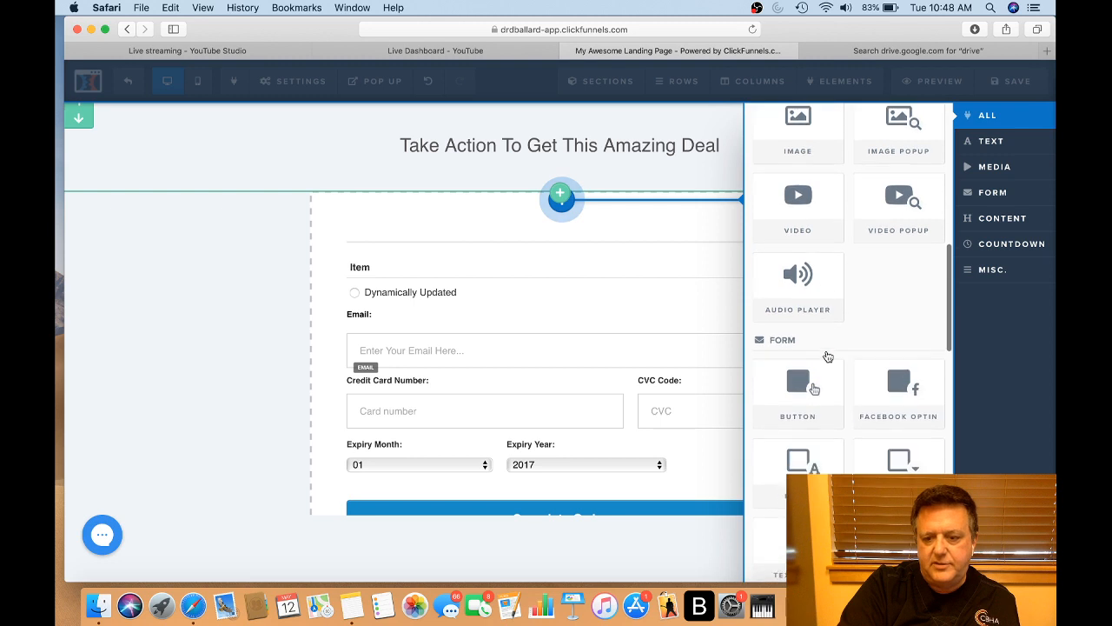
scroll(817, 352, up, 6)
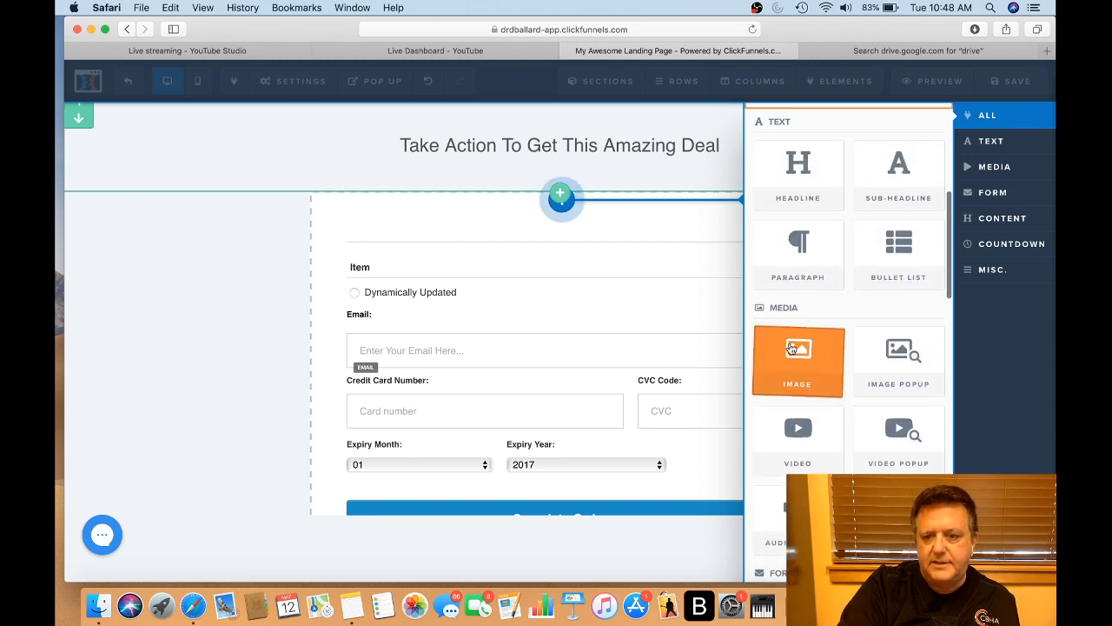
click(791, 347)
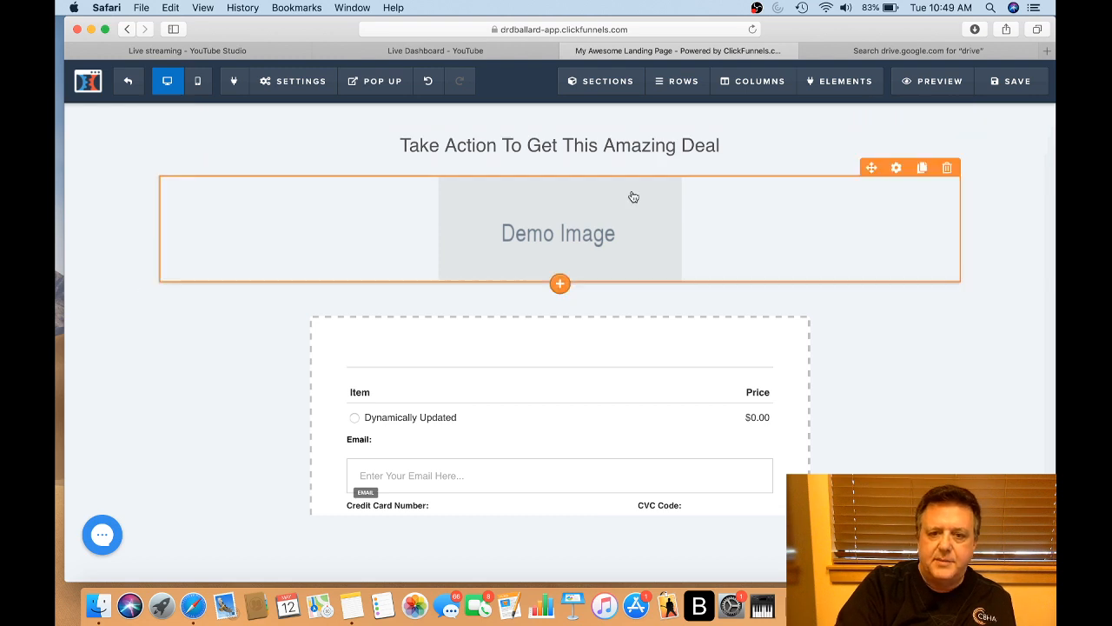
click(898, 168)
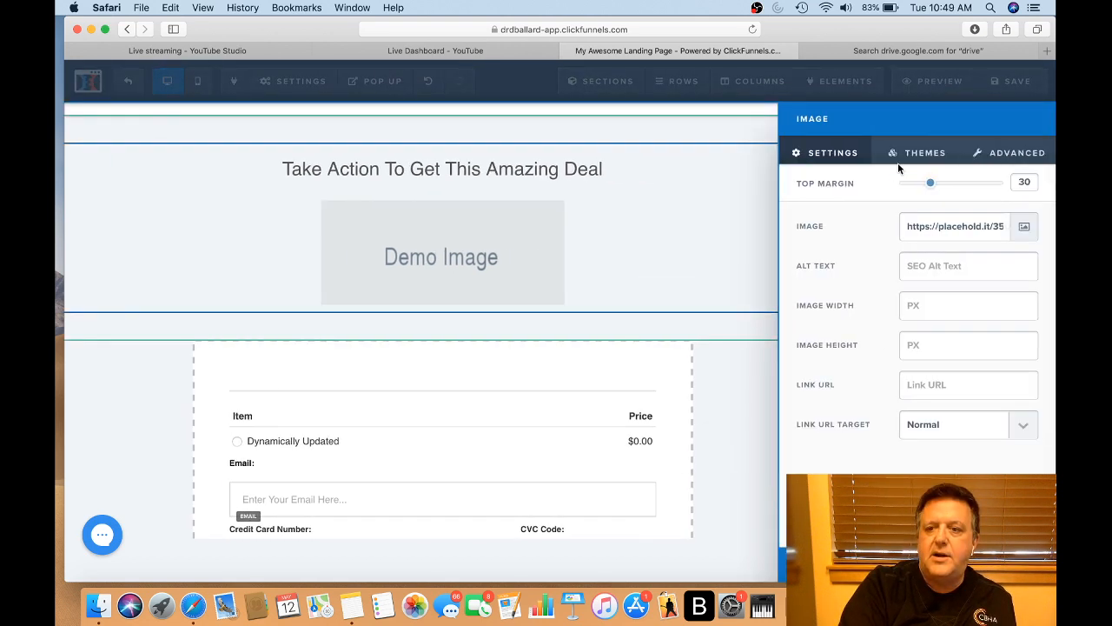
click(1024, 229)
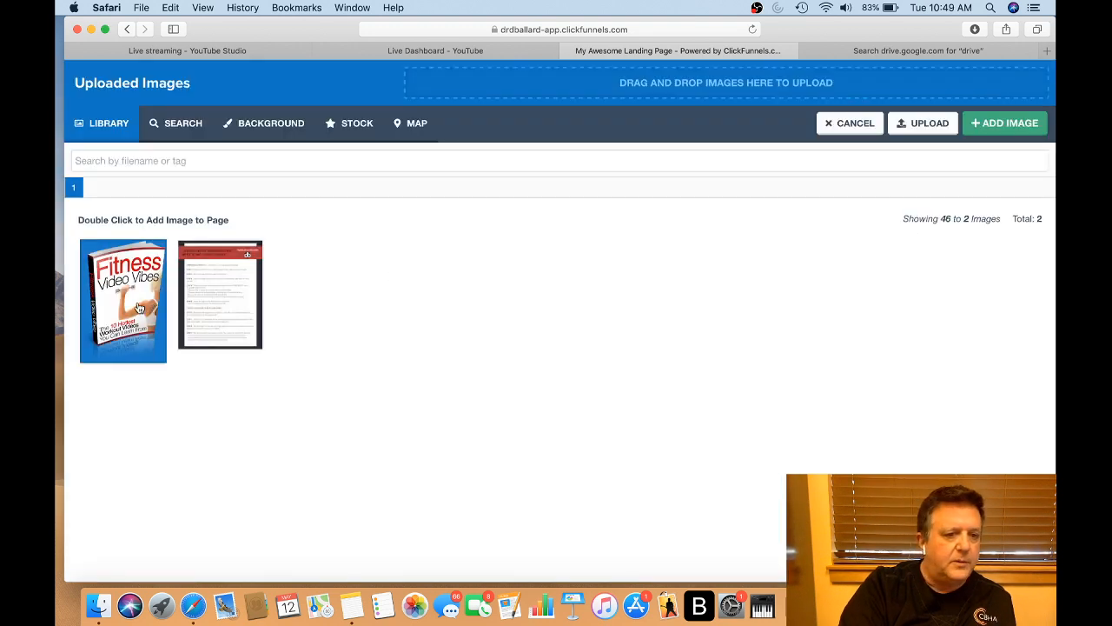
double_click(126, 297)
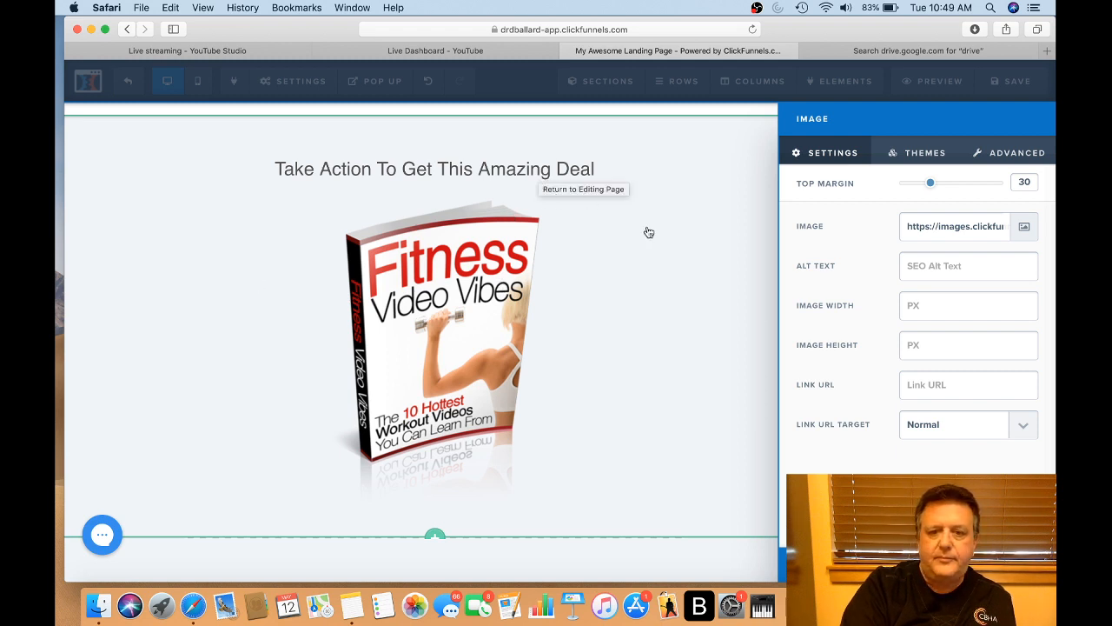
click(640, 177)
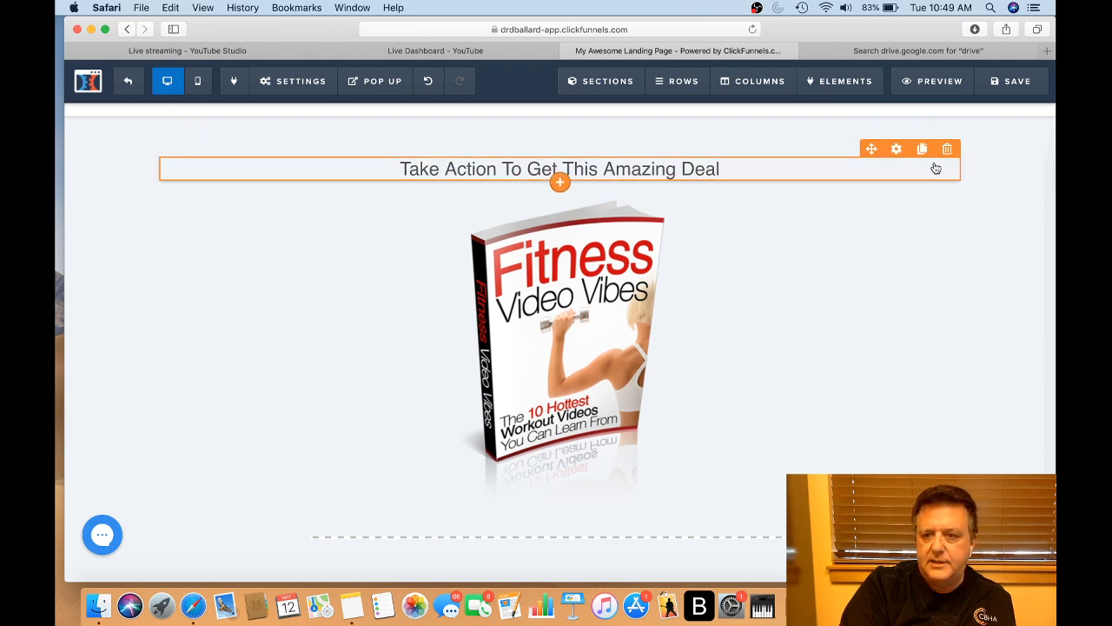
Delete the "Take Action To Get This Amazing Deal" sub-headline above the book cover
click(948, 150)
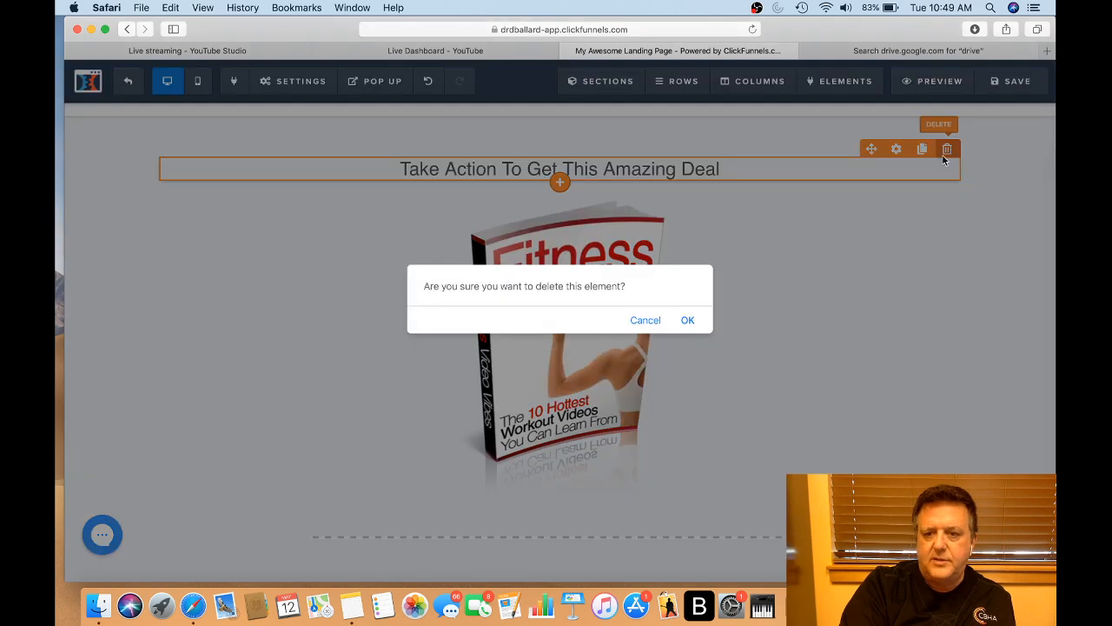
click(687, 321)
Review the order page's item list, email and card fields, Complete Order button, and guarantee and secure payment sections
scroll(797, 396, down, 5)
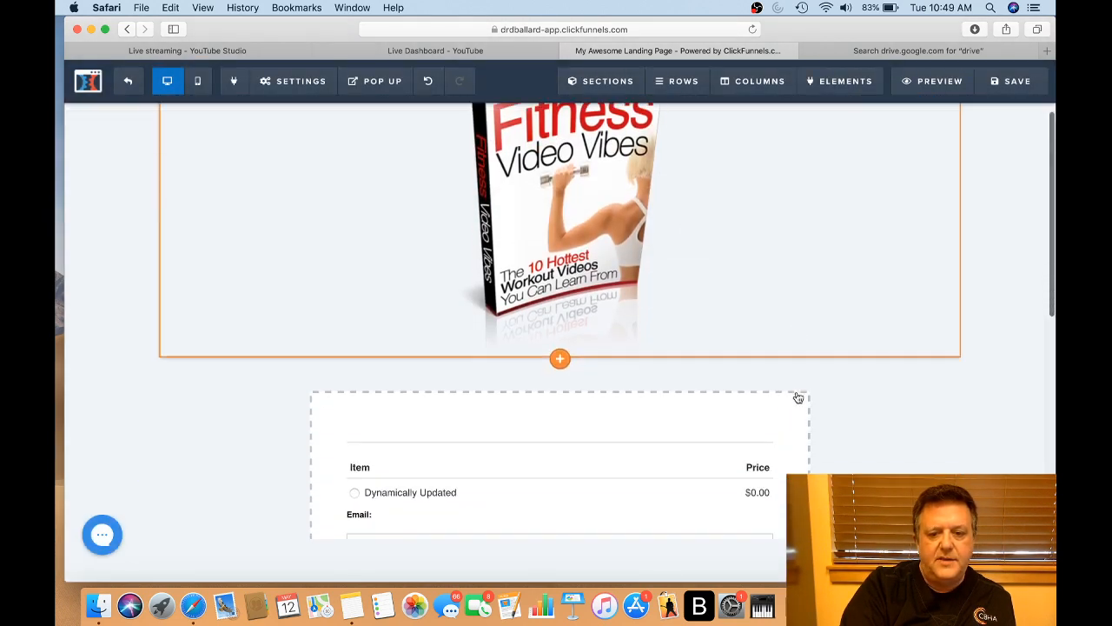
scroll(797, 397, down, 5)
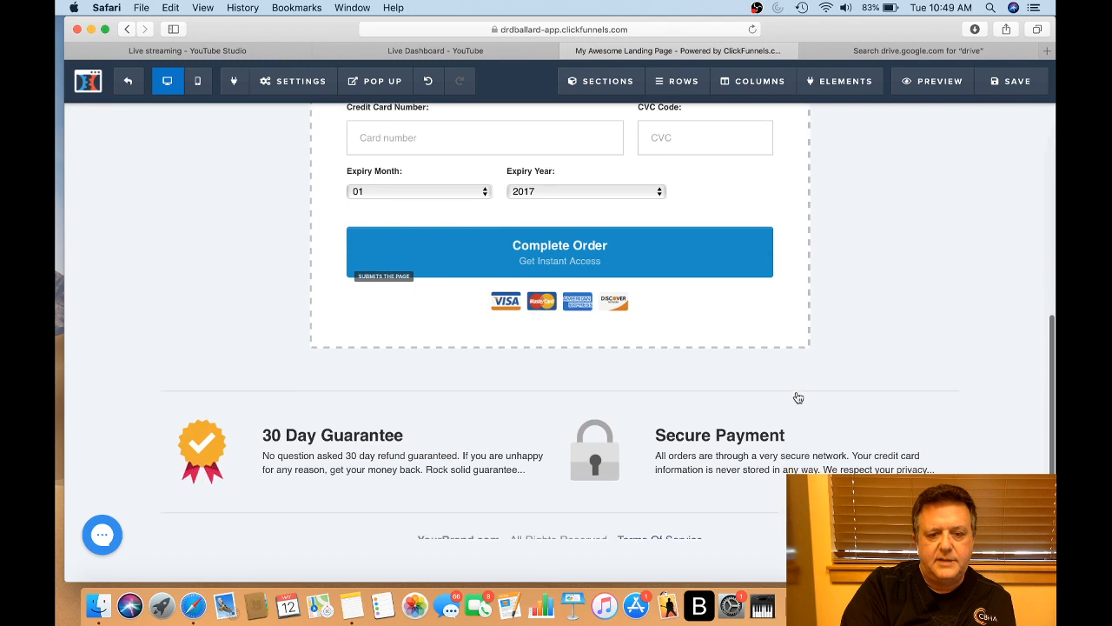
scroll(797, 397, up, 2)
scroll(796, 397, up, 2)
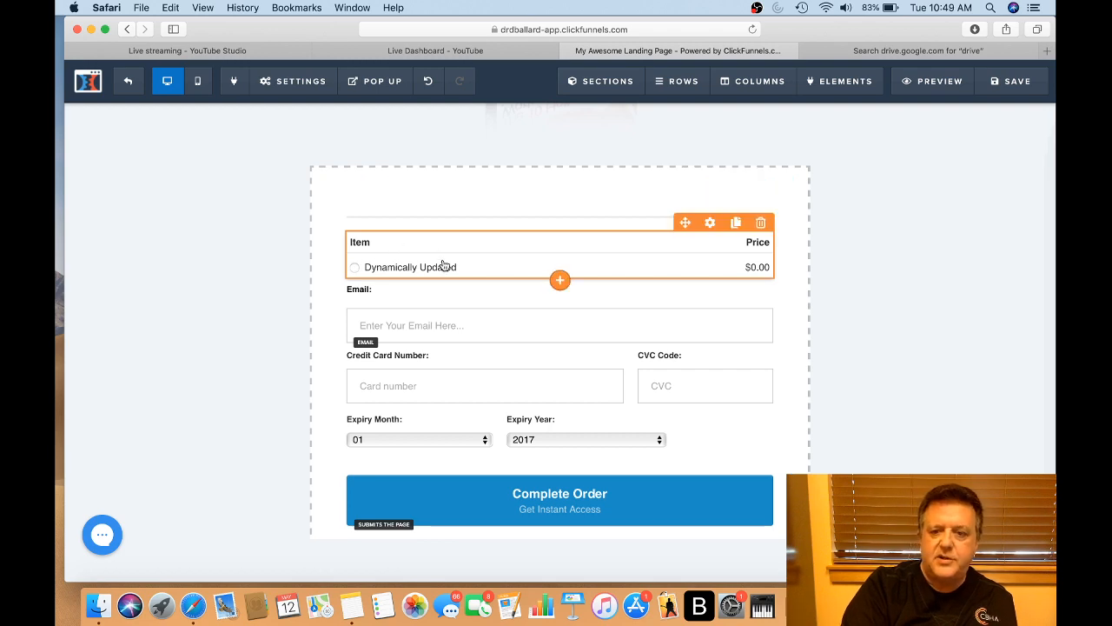
scroll(936, 415, down, 3)
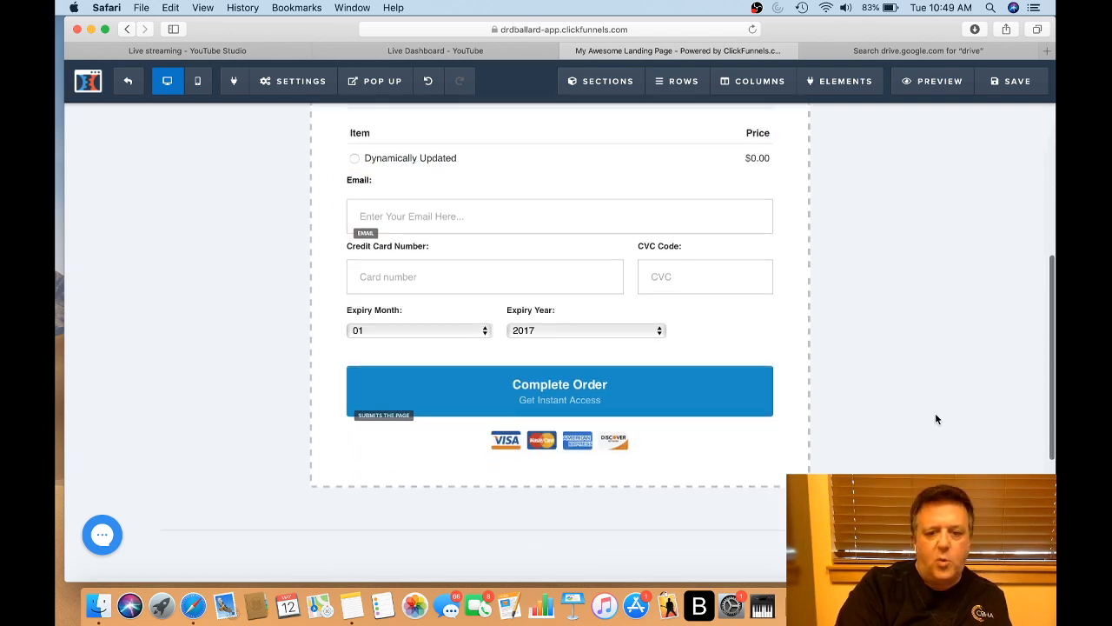
scroll(936, 419, down, 3)
scroll(936, 419, up, 8)
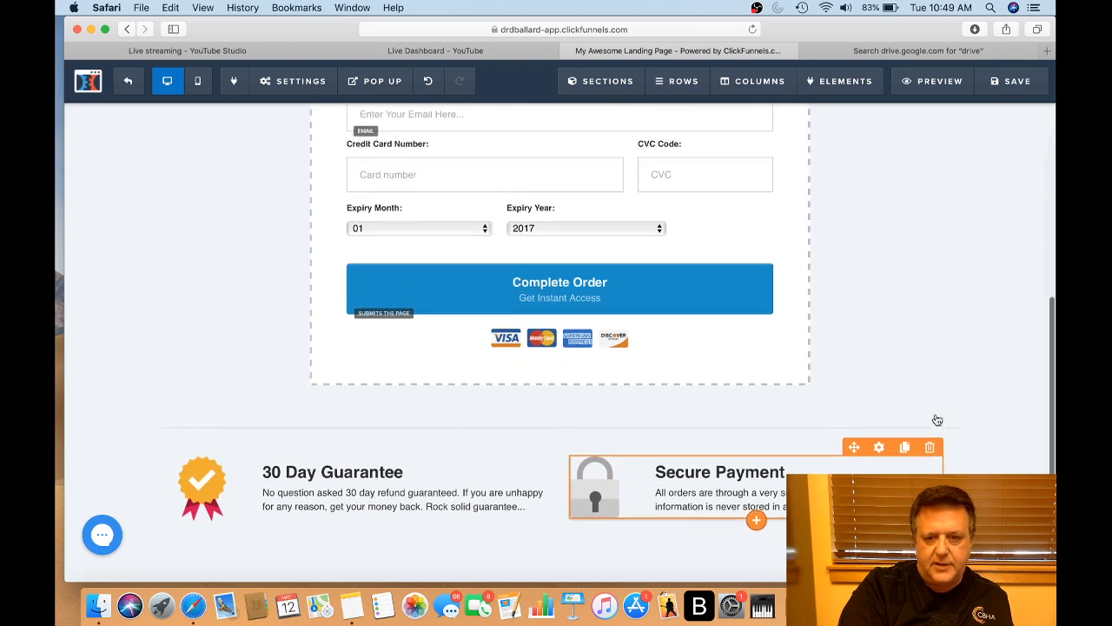
scroll(936, 419, up, 4)
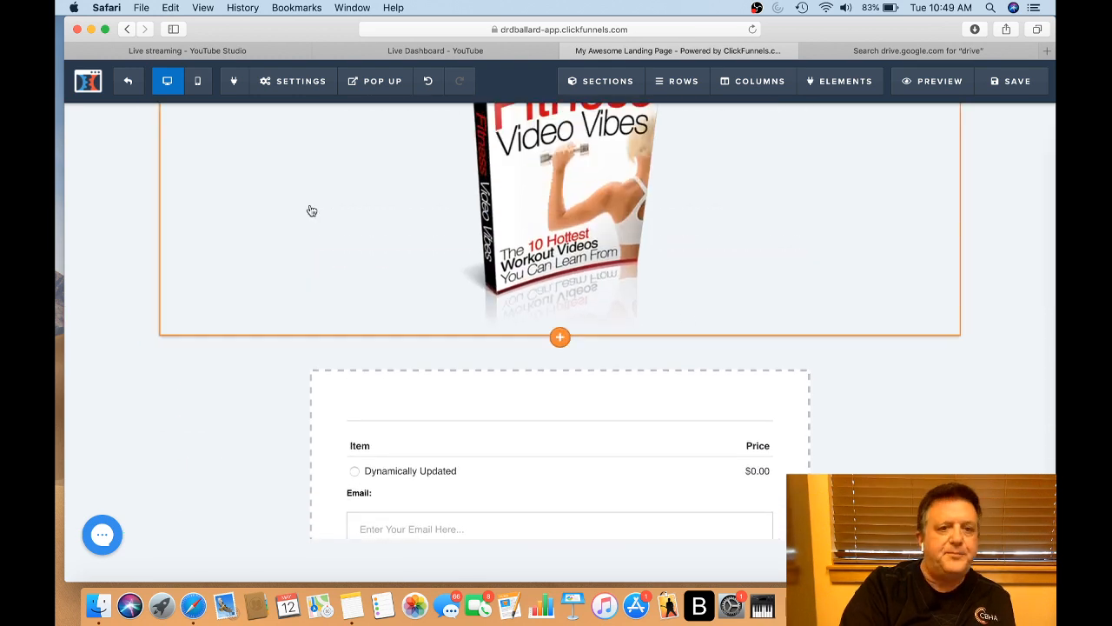
Check the order page's layout in the mobile view down to the footer
click(197, 81)
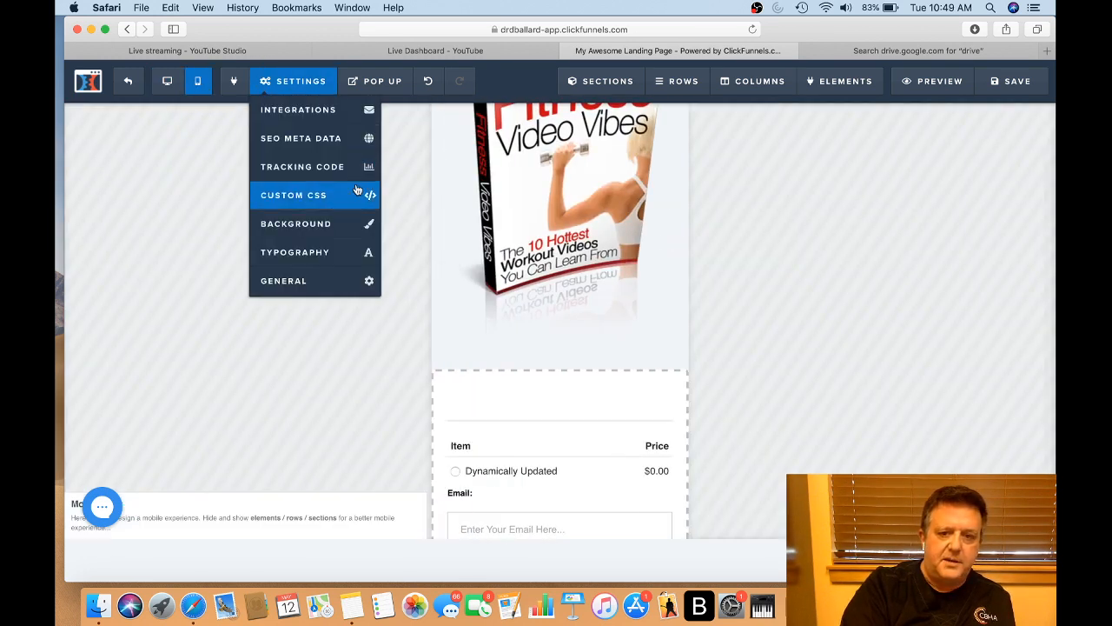
scroll(567, 389, down, 12)
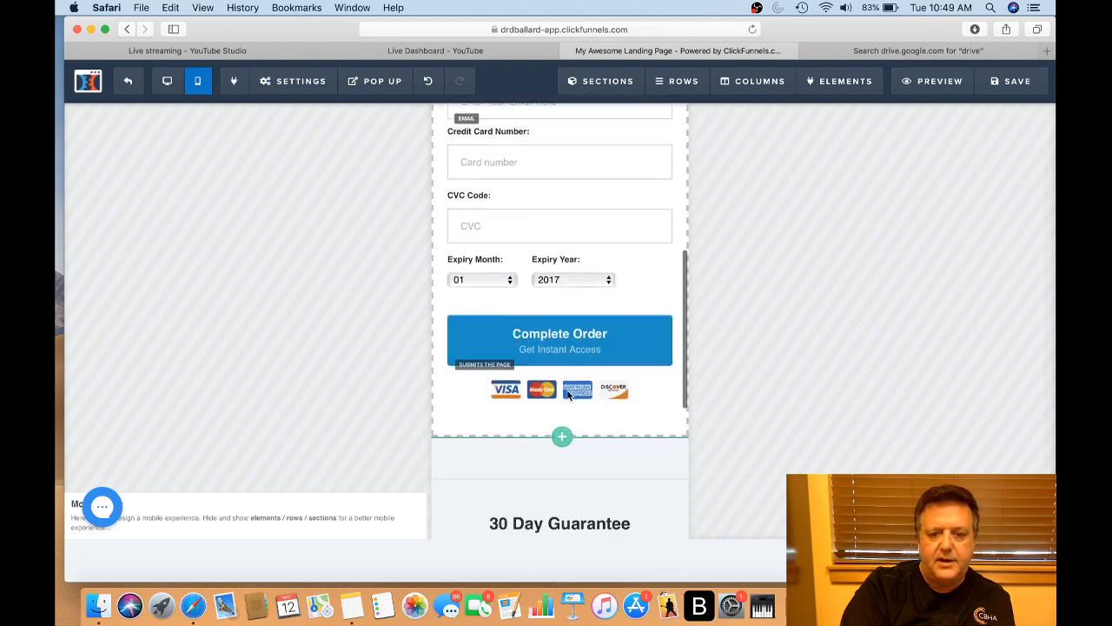
scroll(568, 393, down, 6)
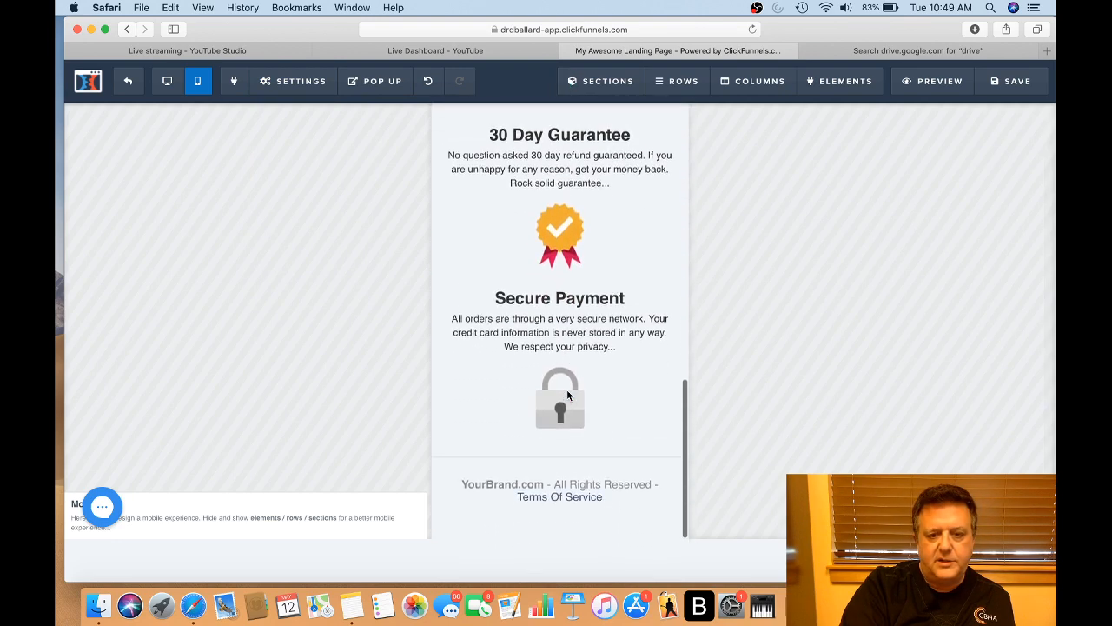
Return the order page editor to the desktop view
scroll(568, 393, up, 9)
scroll(567, 391, up, 10)
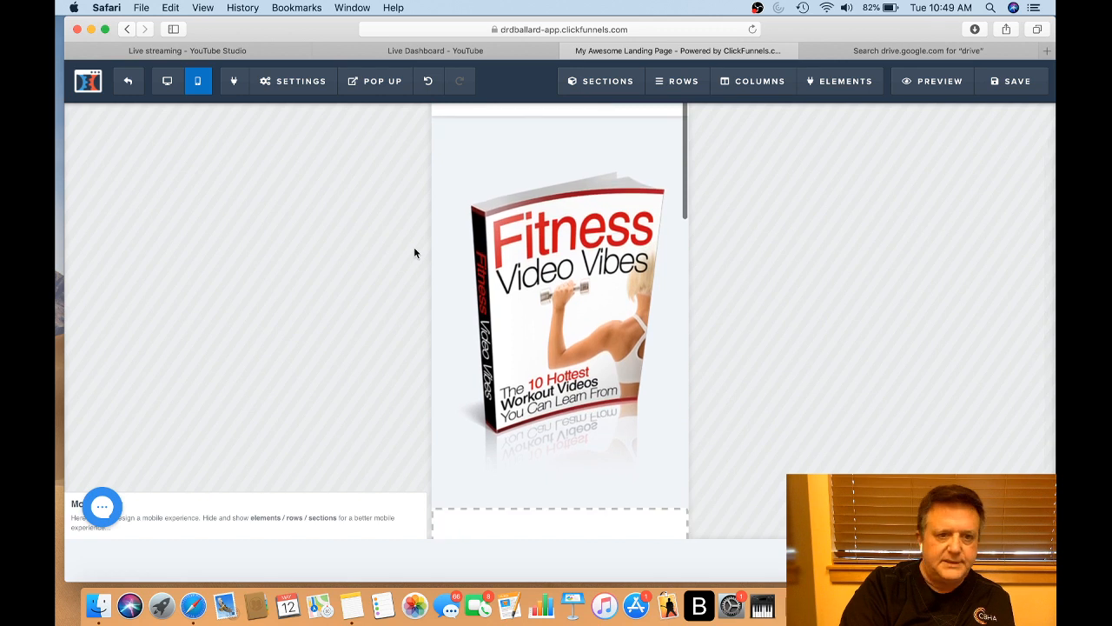
click(167, 80)
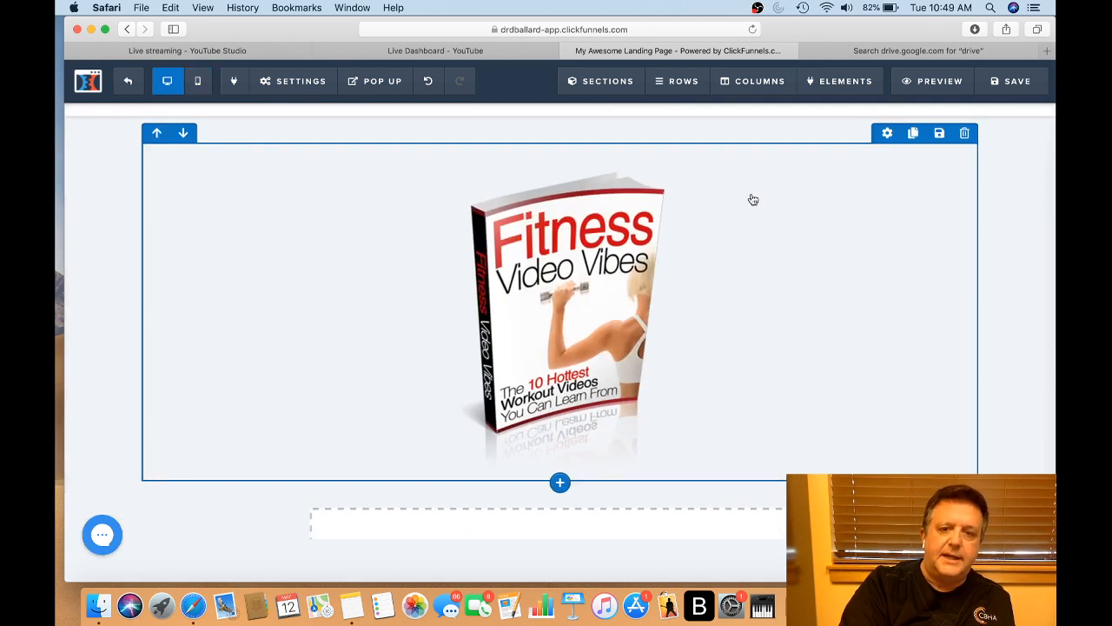
Save the order page, dismiss the SEO meta data form, and return to the funnel's Order step
click(1010, 82)
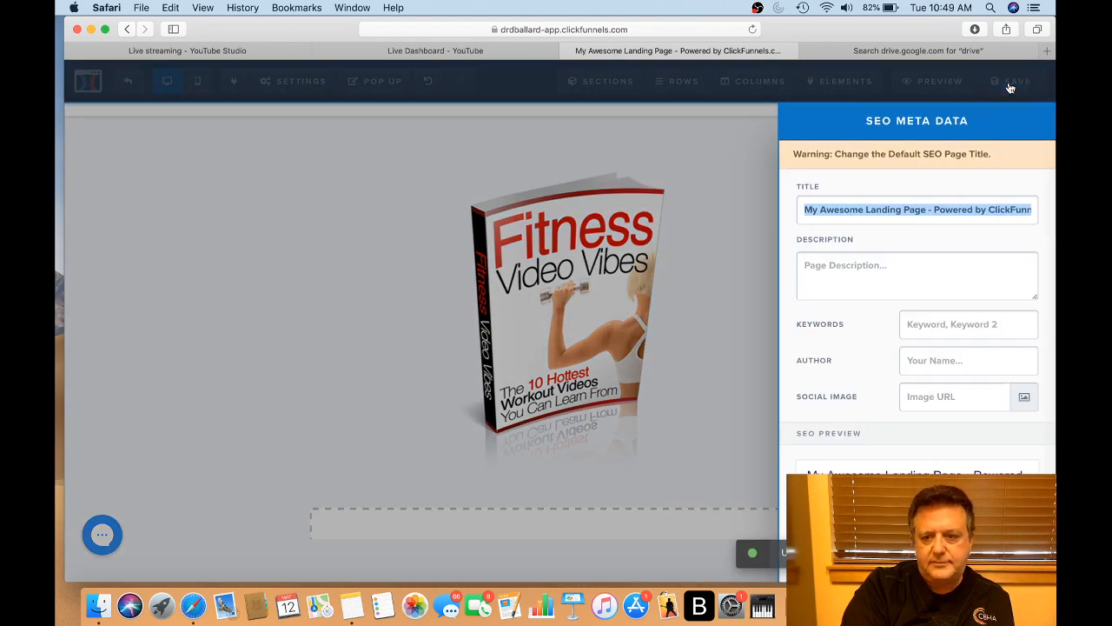
click(740, 150)
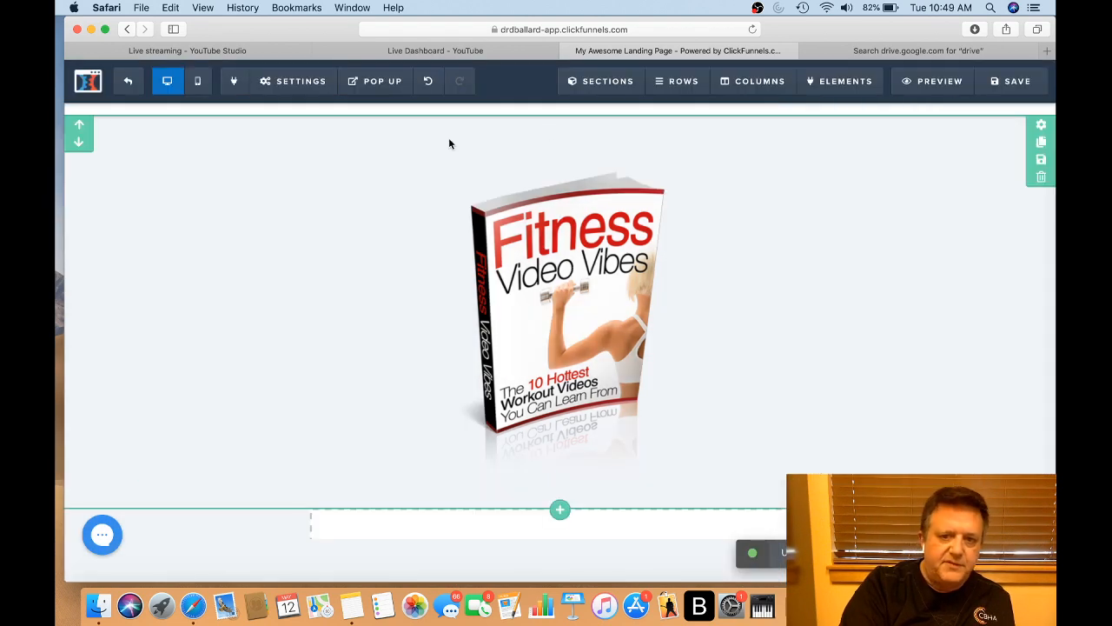
click(128, 84)
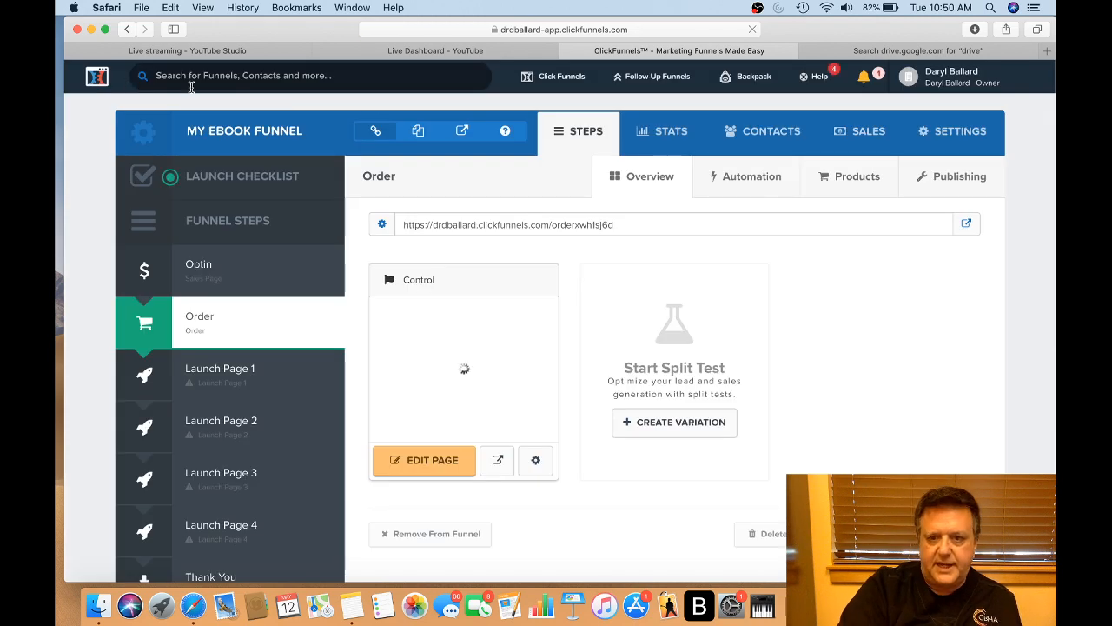
Begin adding a new product to the Order step of the ebook funnel
click(857, 176)
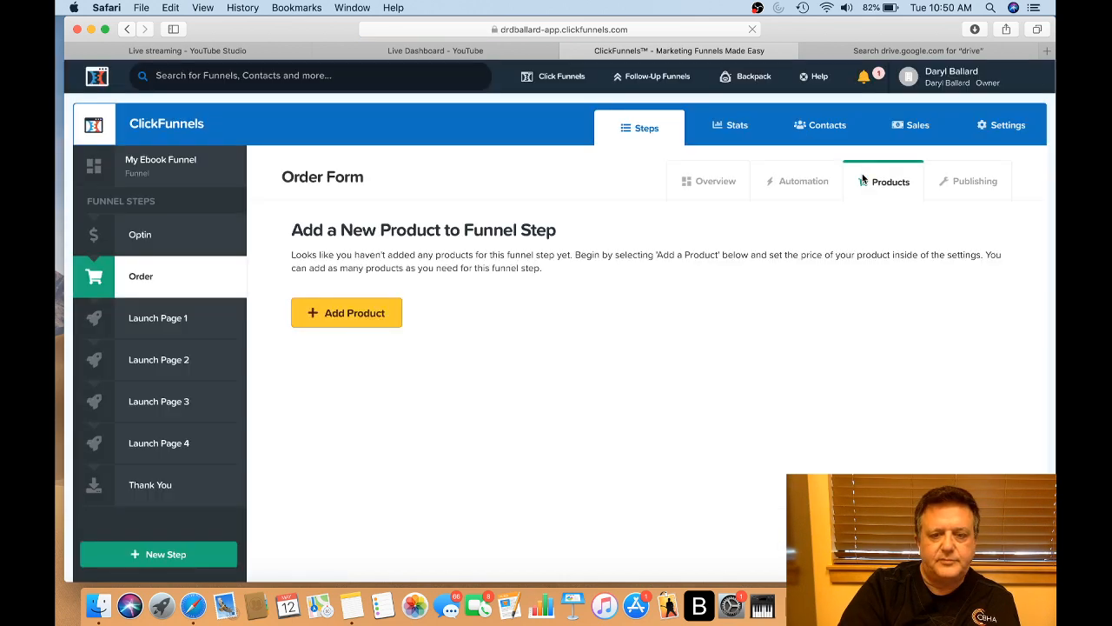
scroll(863, 179, down, 3)
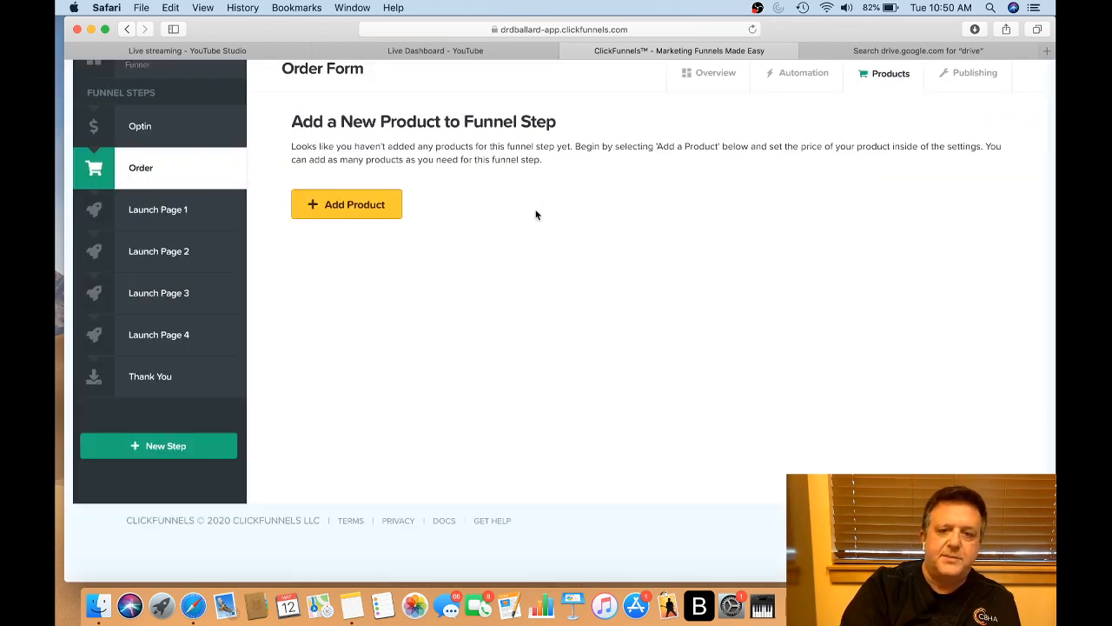
scroll(536, 215, up, 3)
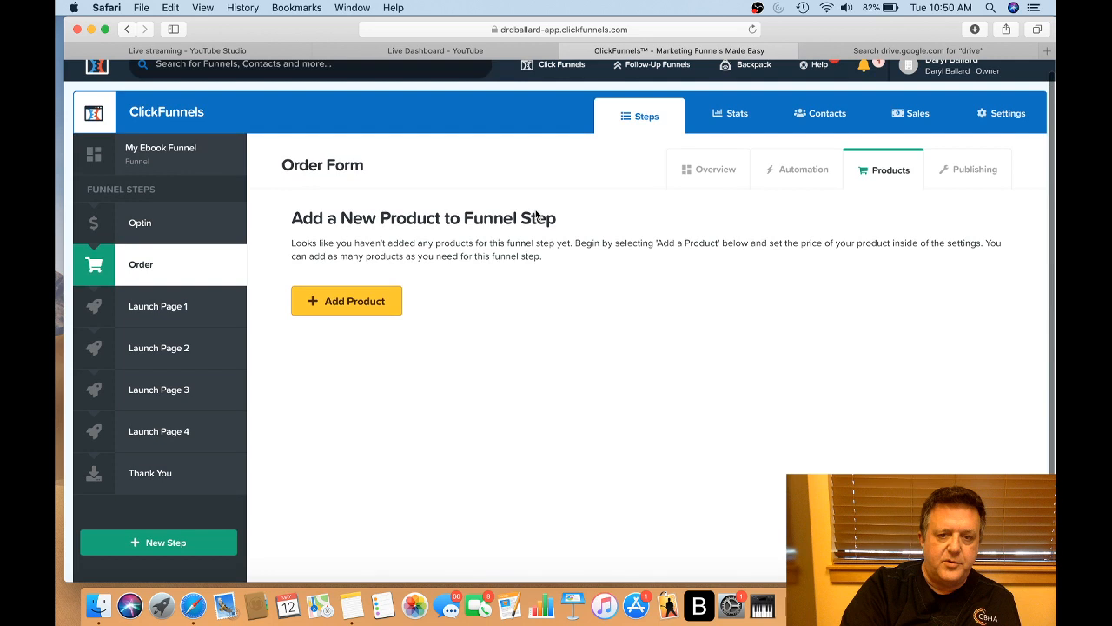
click(343, 300)
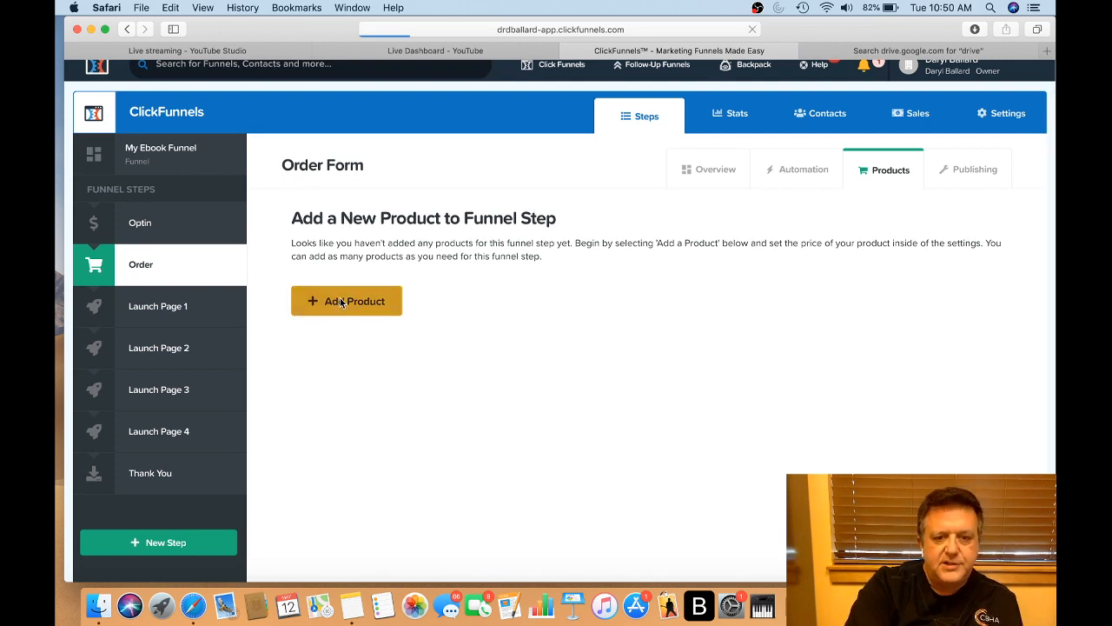
Choose the Stripe integration for the product, keep it as a One-Time sale, and save the payment options
scroll(341, 301, down, 5)
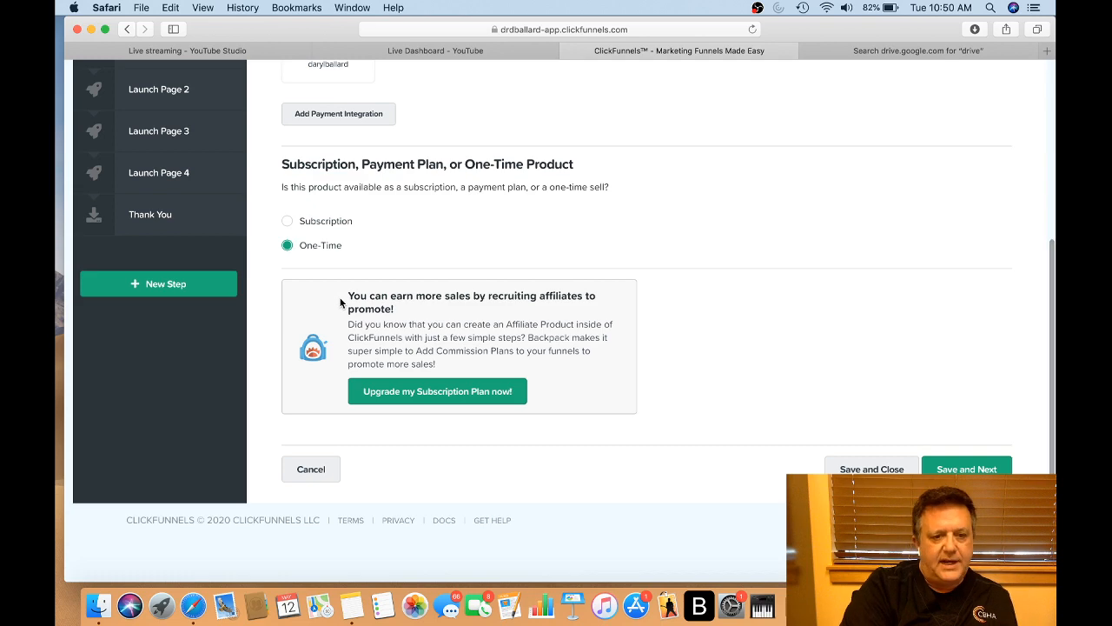
scroll(519, 155, up, 5)
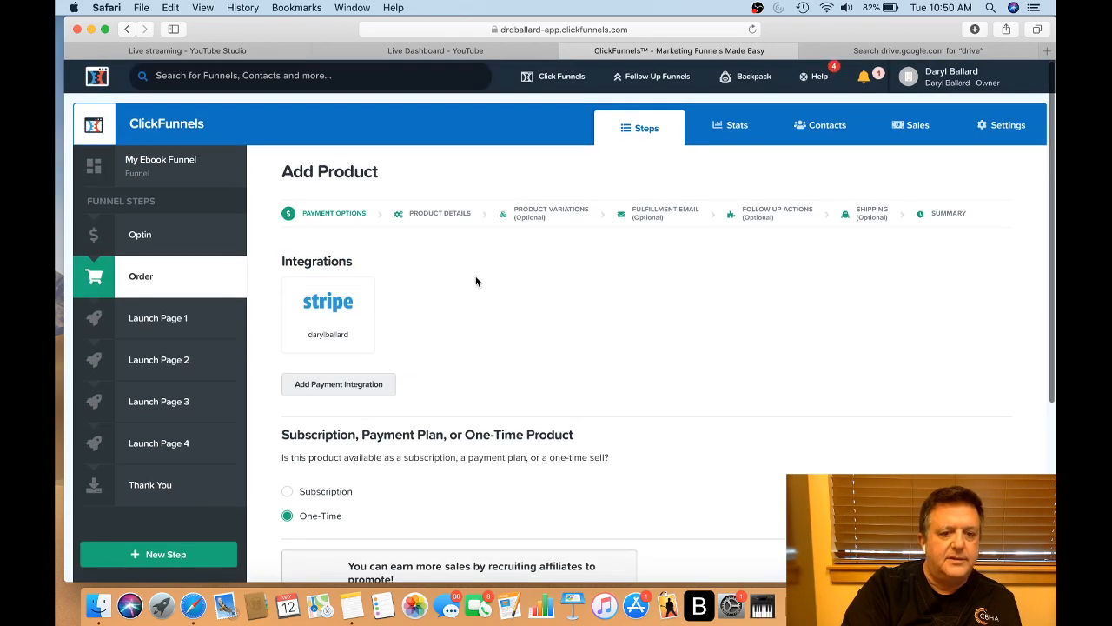
click(326, 310)
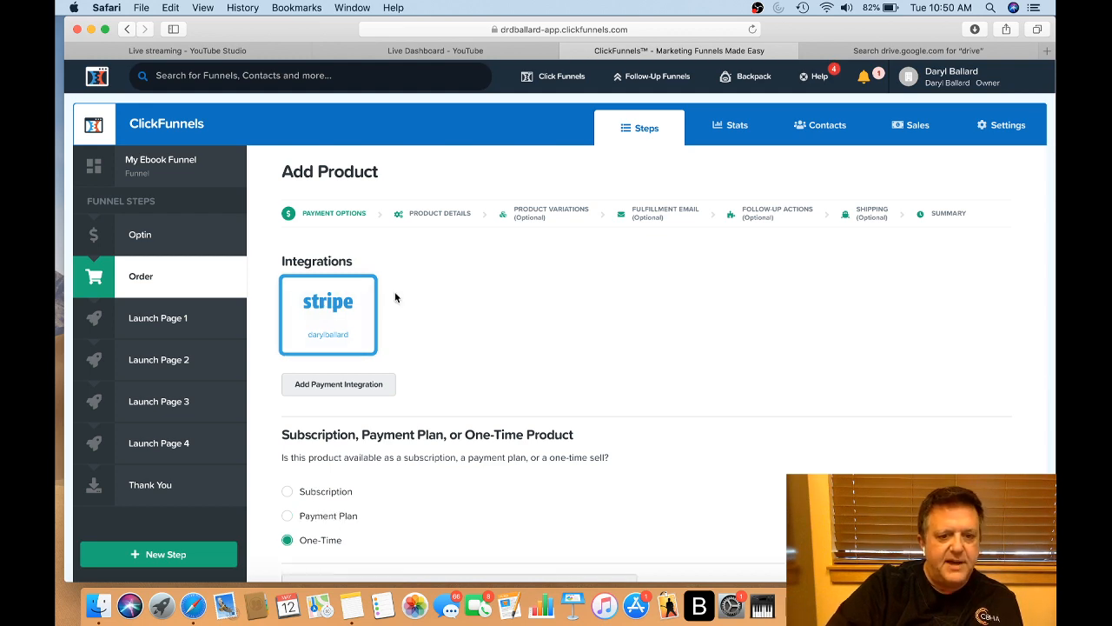
scroll(511, 322, down, 3)
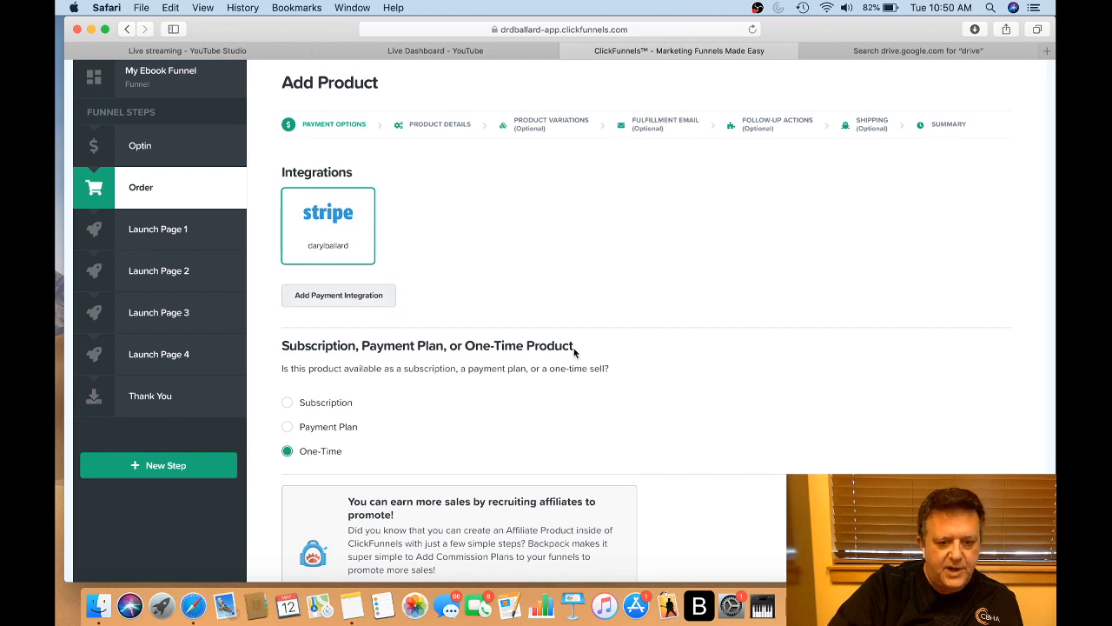
scroll(643, 413, down, 4)
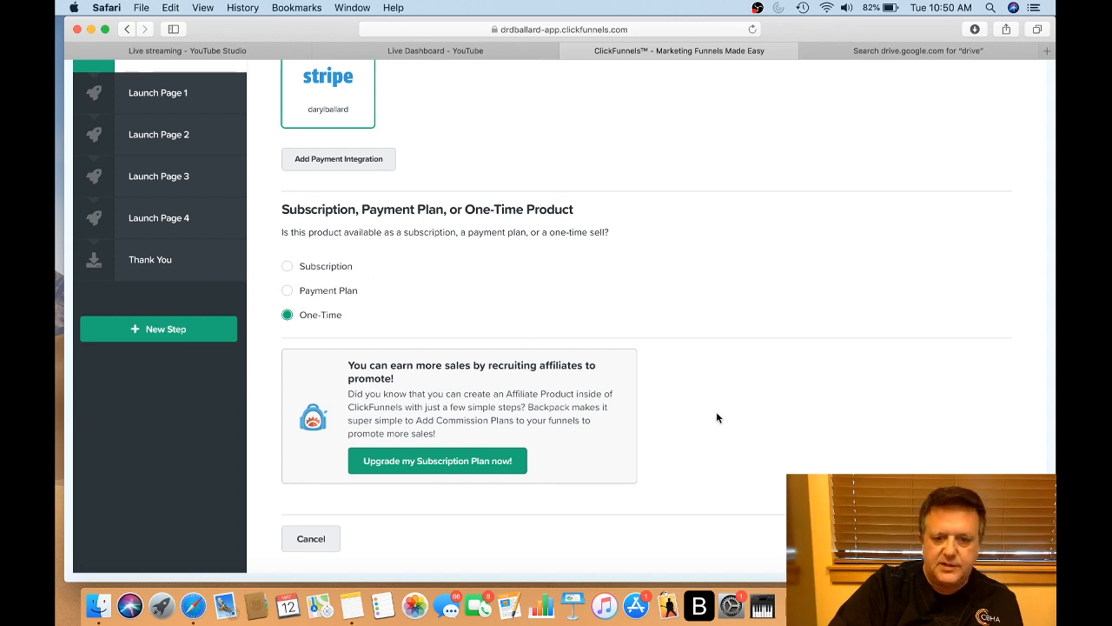
scroll(717, 416, down, 2)
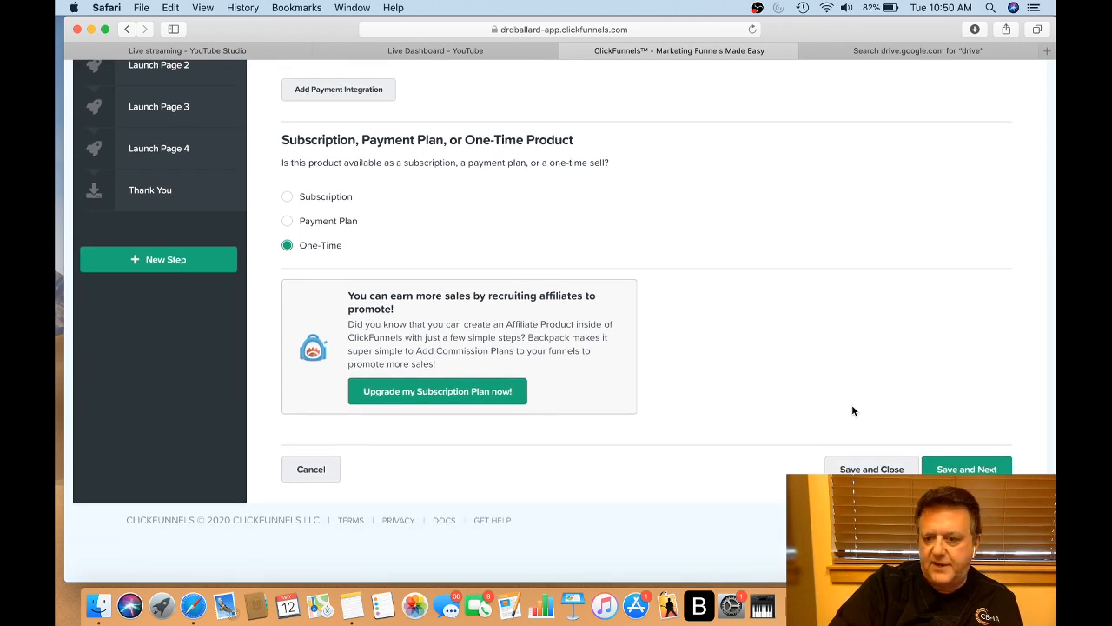
click(974, 469)
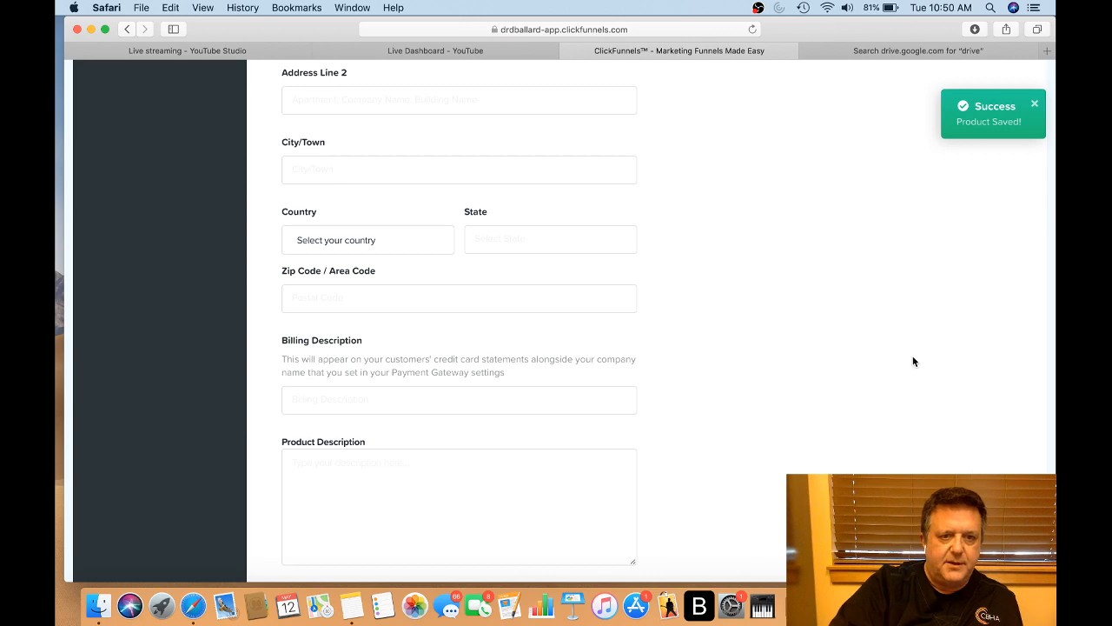
Name the product "Fitness Video Vibes" and set its price to 15.00
scroll(913, 360, up, 8)
scroll(914, 361, down, 1)
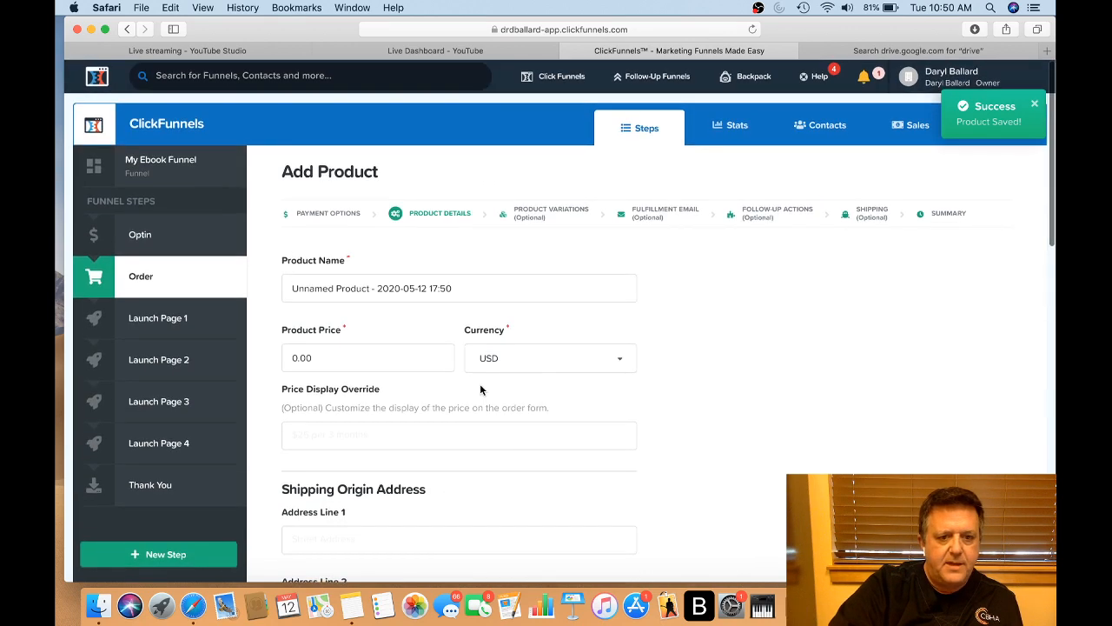
click(458, 288)
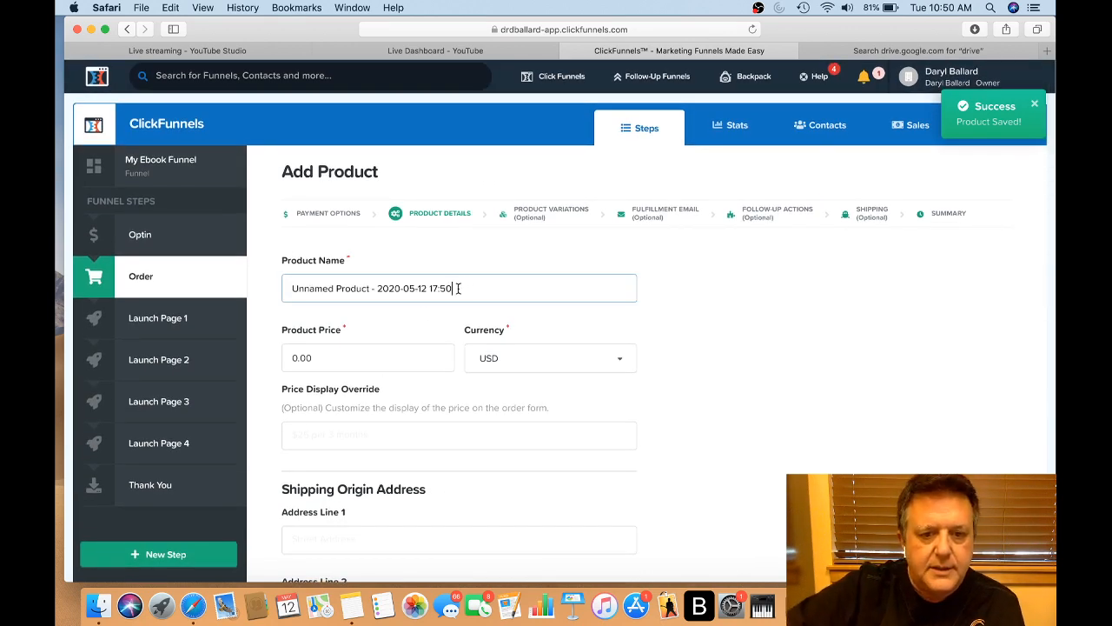
drag(458, 288, 280, 295)
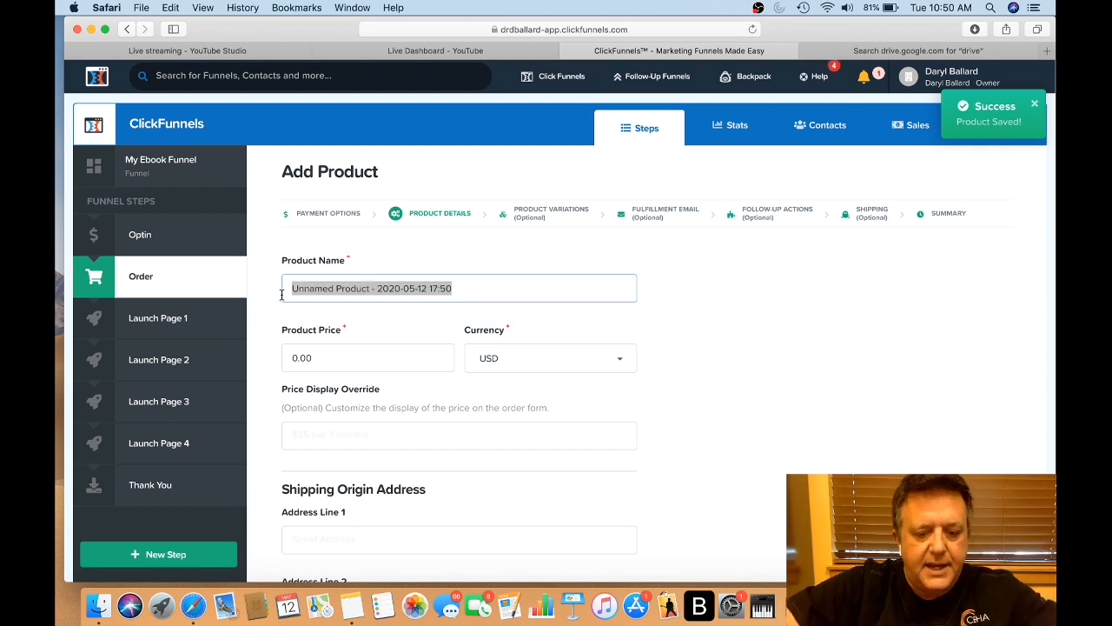
text(Fitnes)
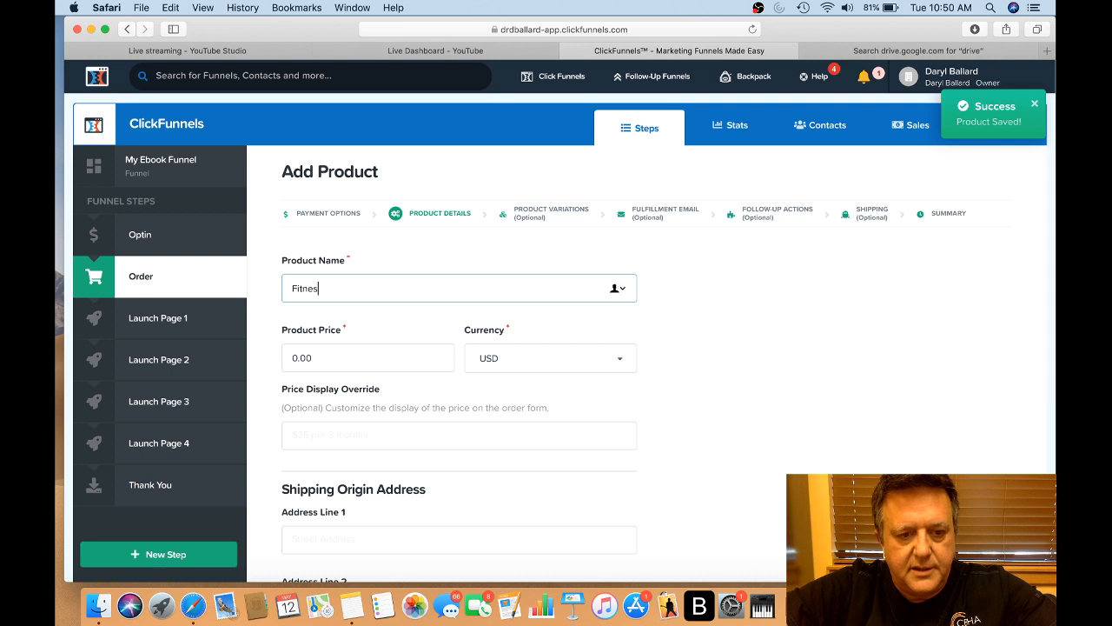
text(s Video )
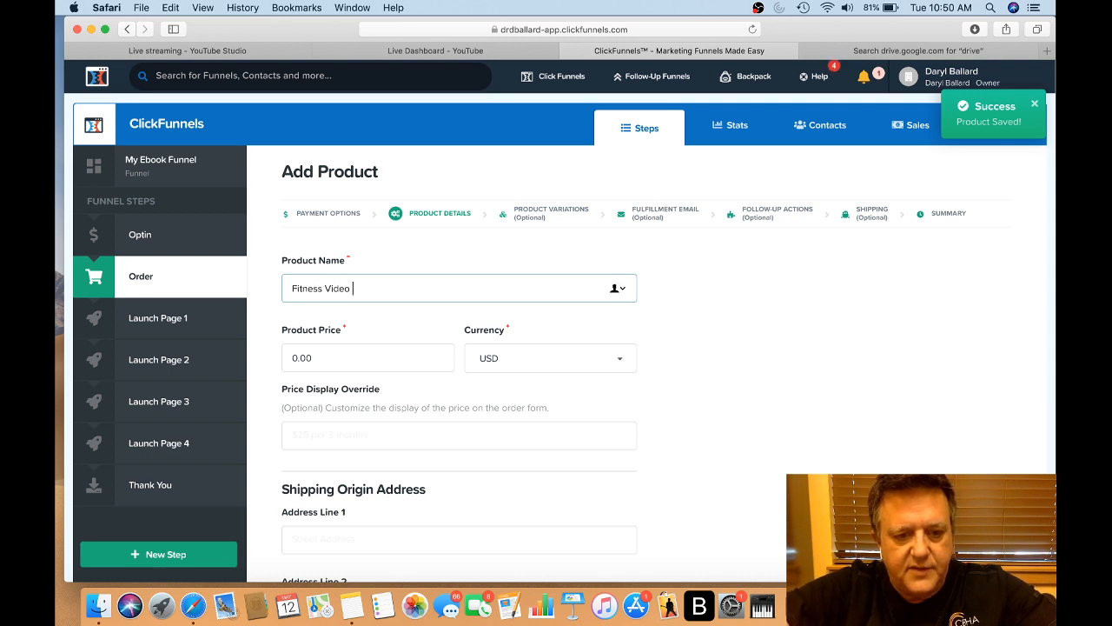
text(Vi)
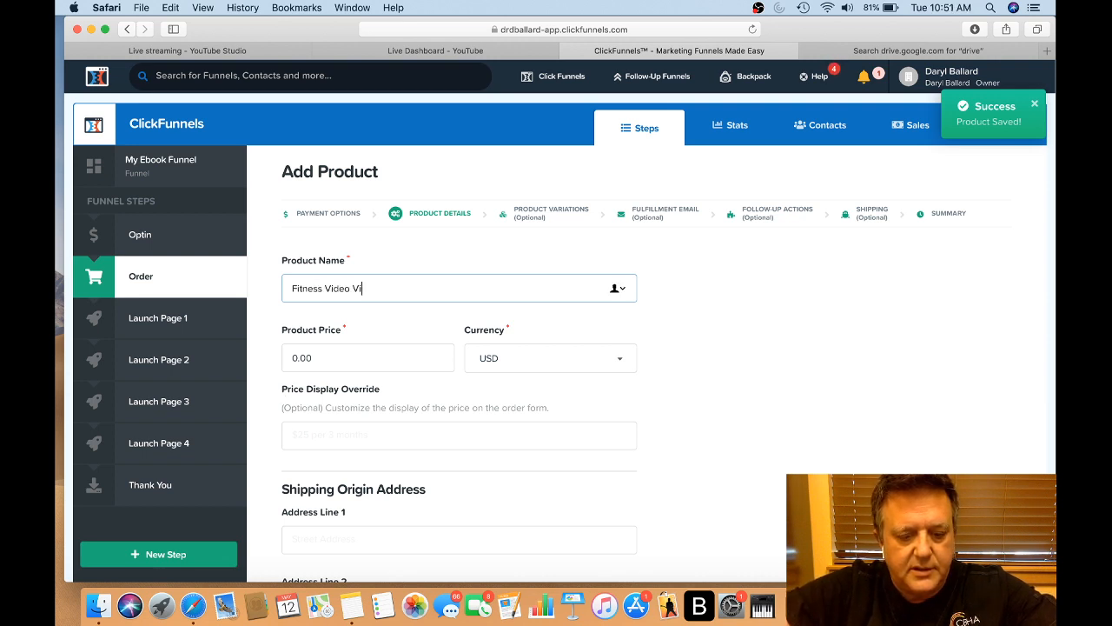
text(bes)
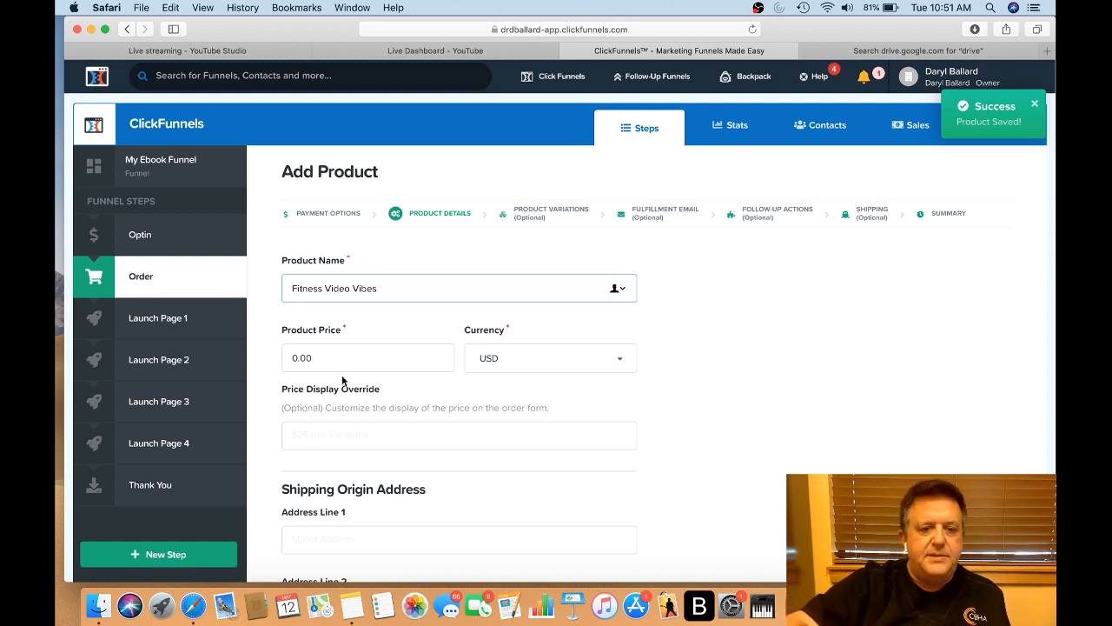
click(318, 357)
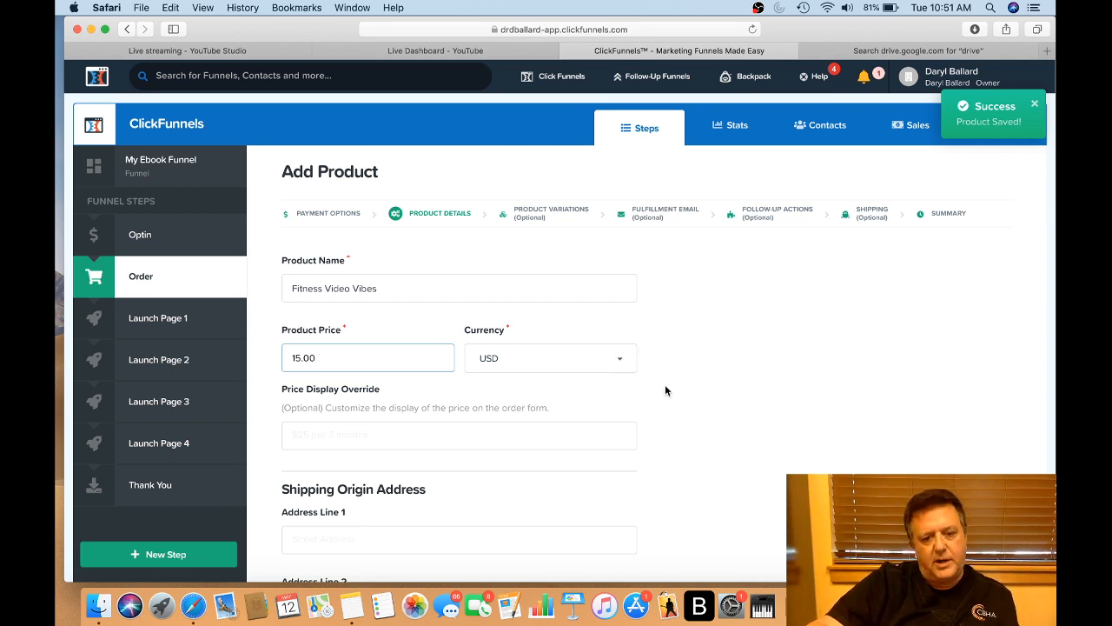
Save the product details, leaving the shipping address and descriptions blank and the bump product and inventory limit off
scroll(666, 390, down, 5)
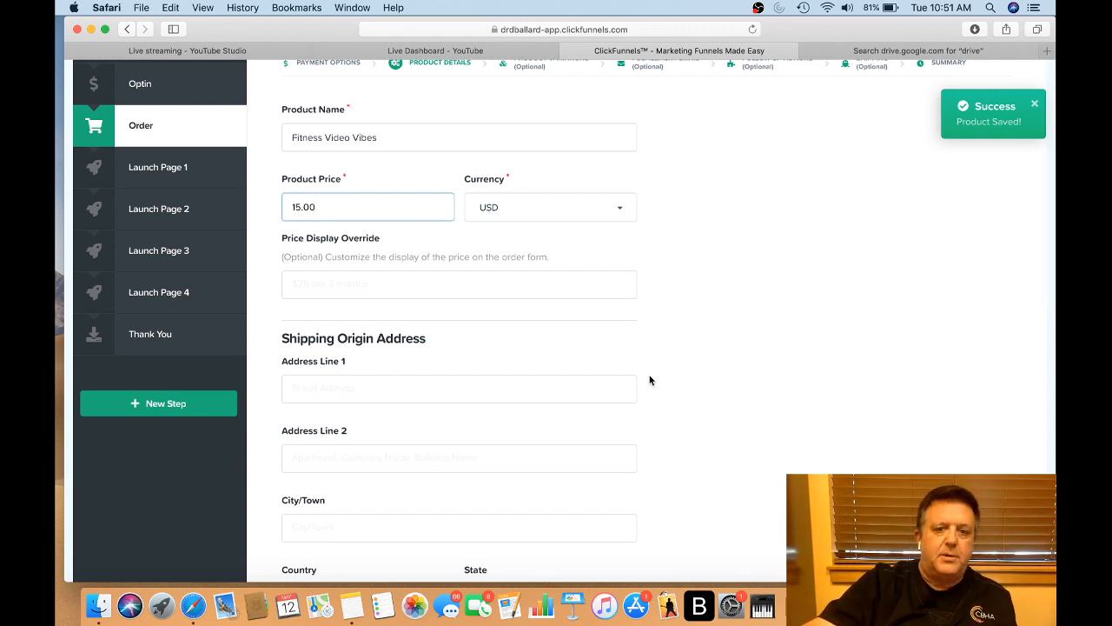
scroll(699, 299, down, 2)
scroll(699, 299, down, 5)
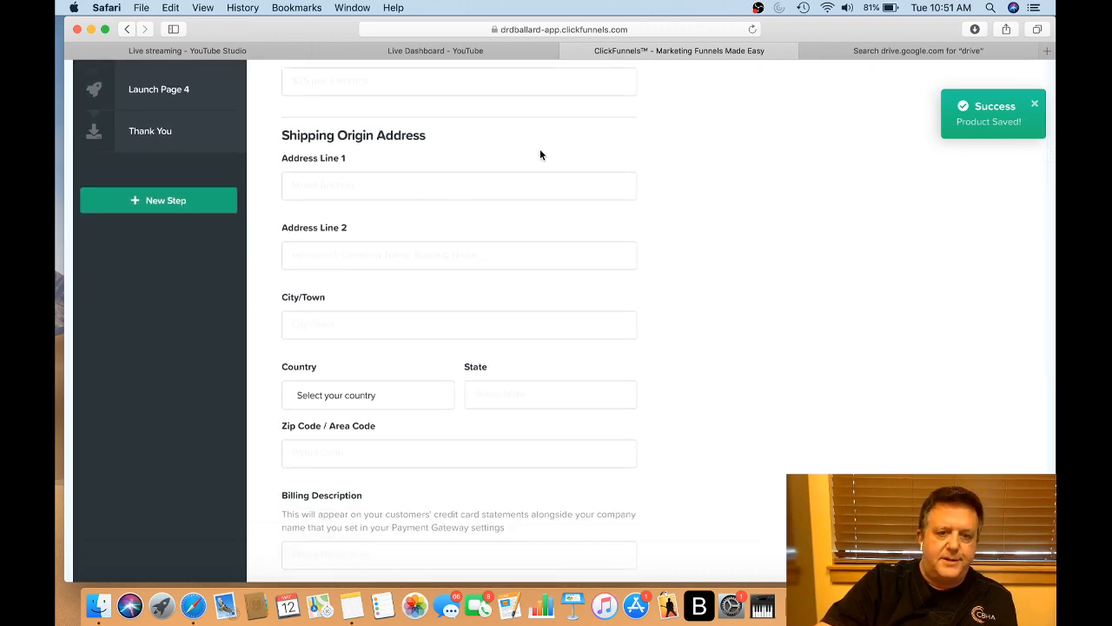
scroll(740, 310, down, 2)
scroll(740, 310, up, 2)
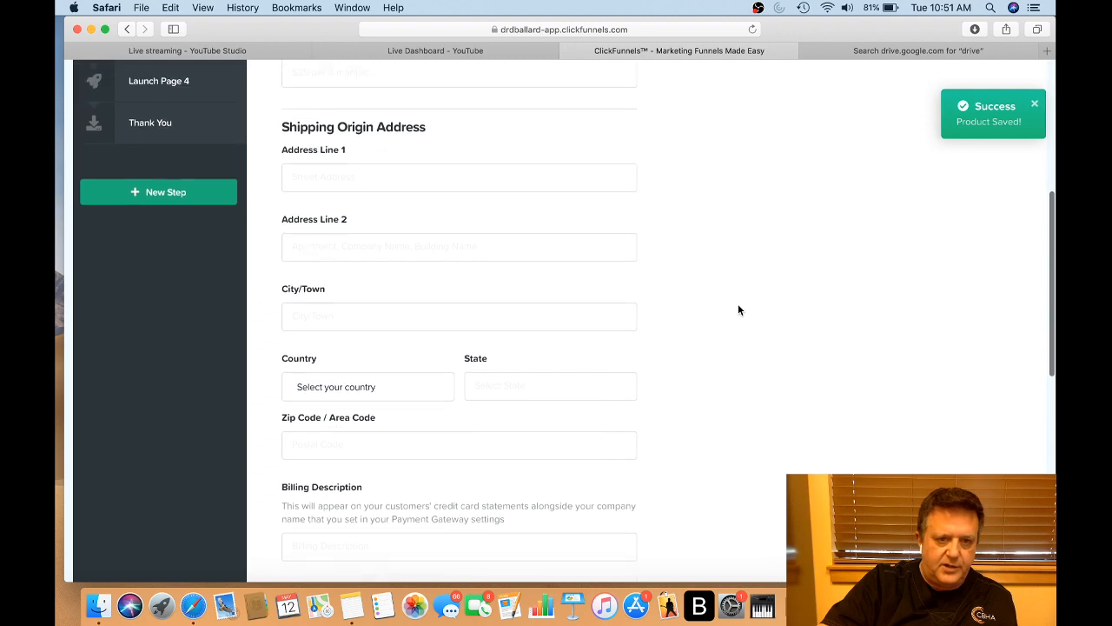
scroll(739, 310, down, 1)
scroll(739, 310, down, 10)
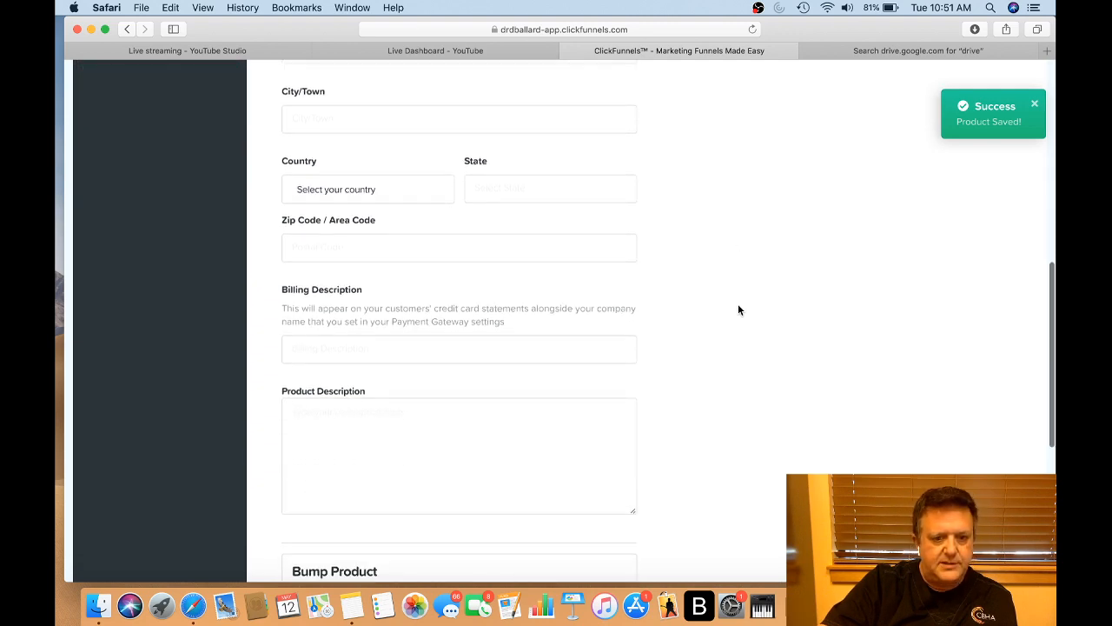
scroll(738, 311, down, 8)
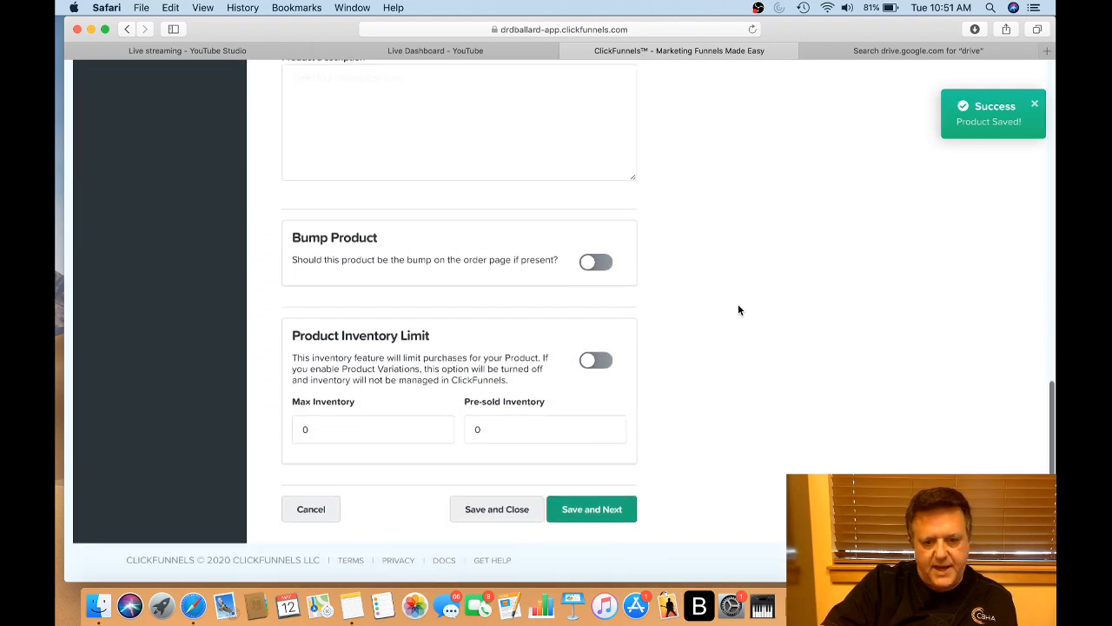
scroll(738, 309, up, 4)
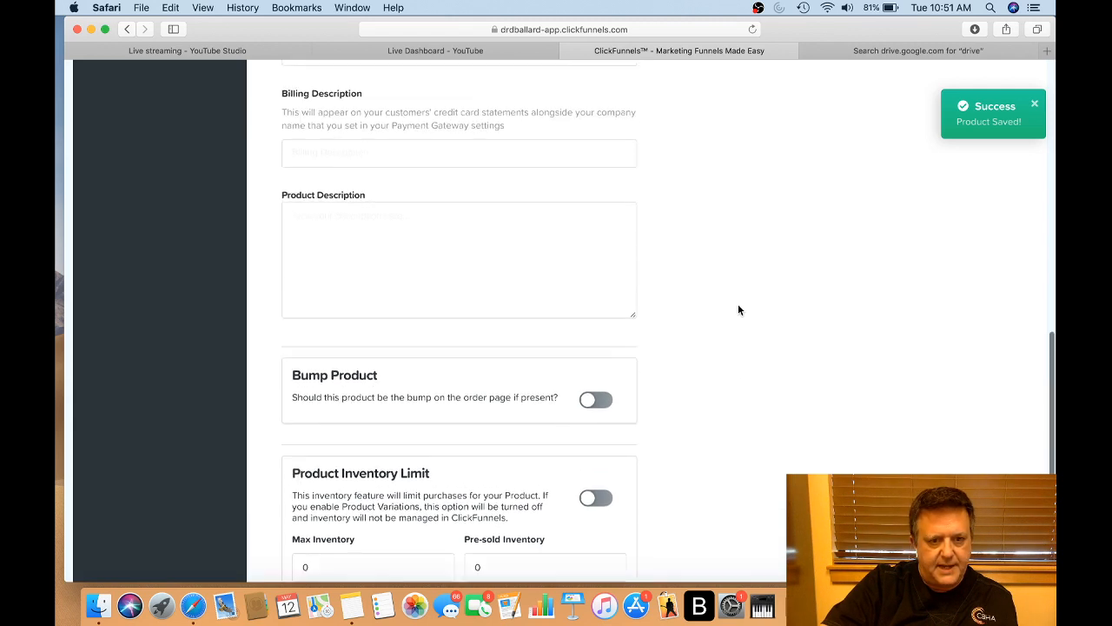
scroll(738, 308, down, 4)
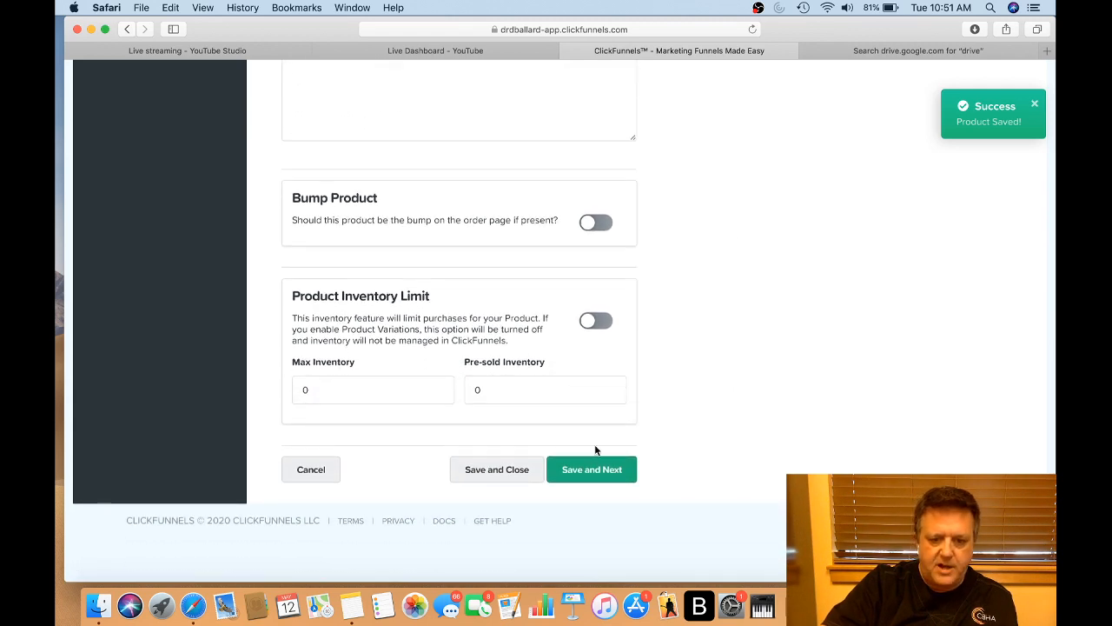
click(591, 470)
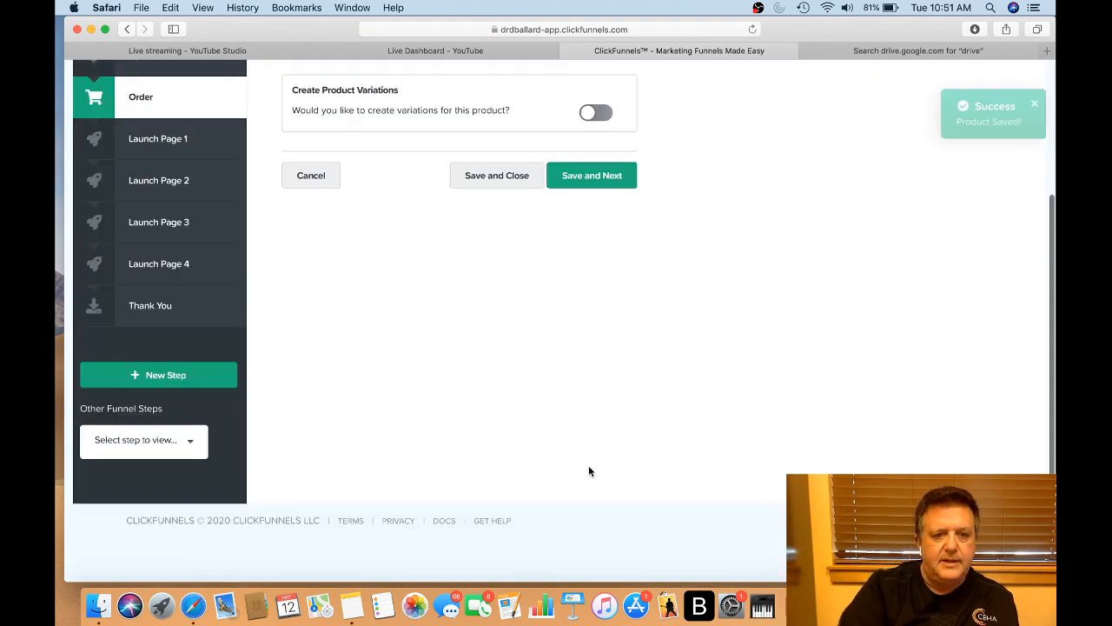
Save the optional product settings without variations or a fulfillment email, leaving the thank you page as None
scroll(623, 353, up, 2)
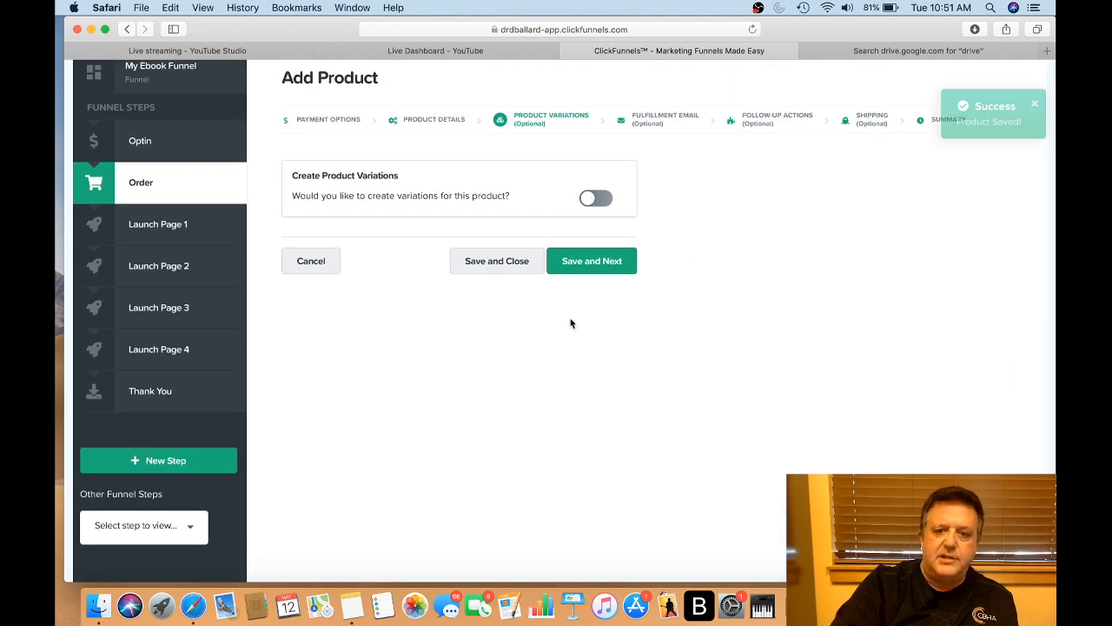
click(590, 265)
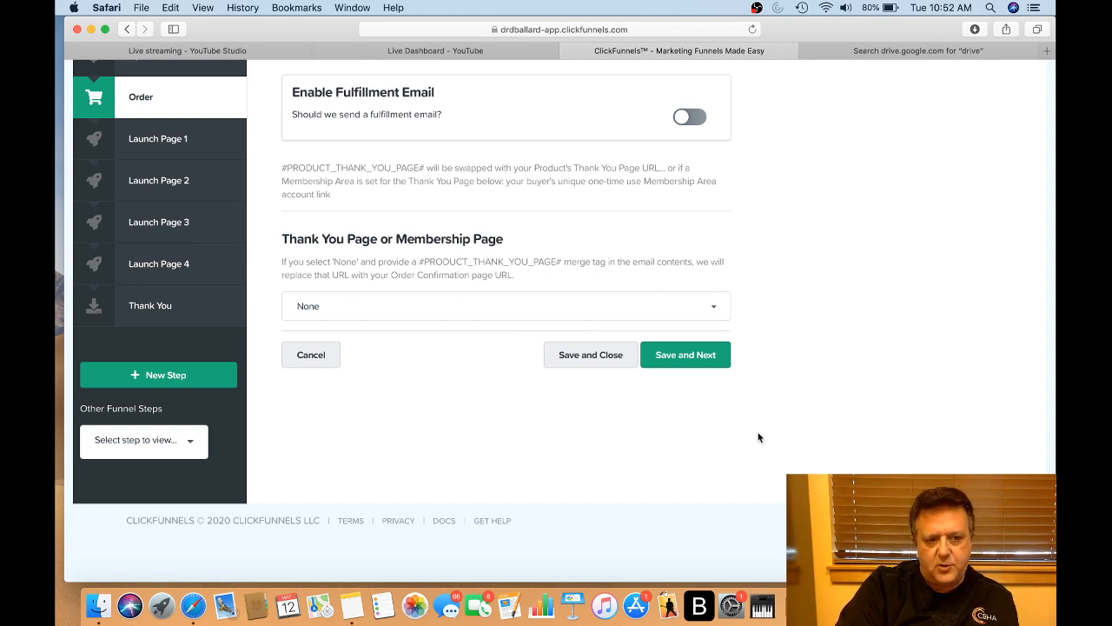
click(687, 354)
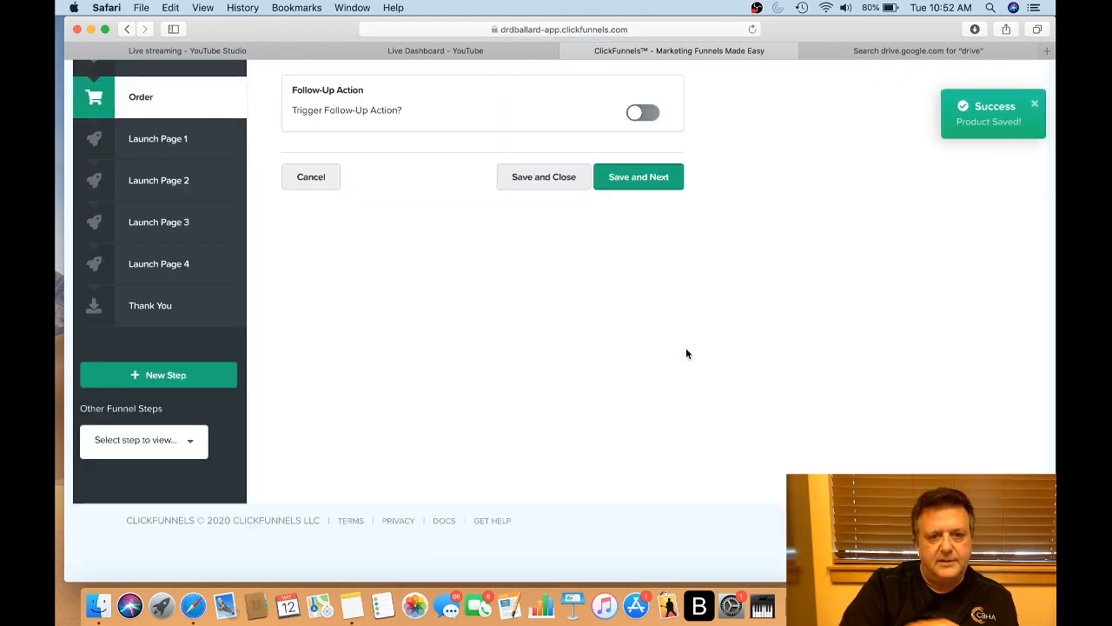
scroll(706, 296, up, 5)
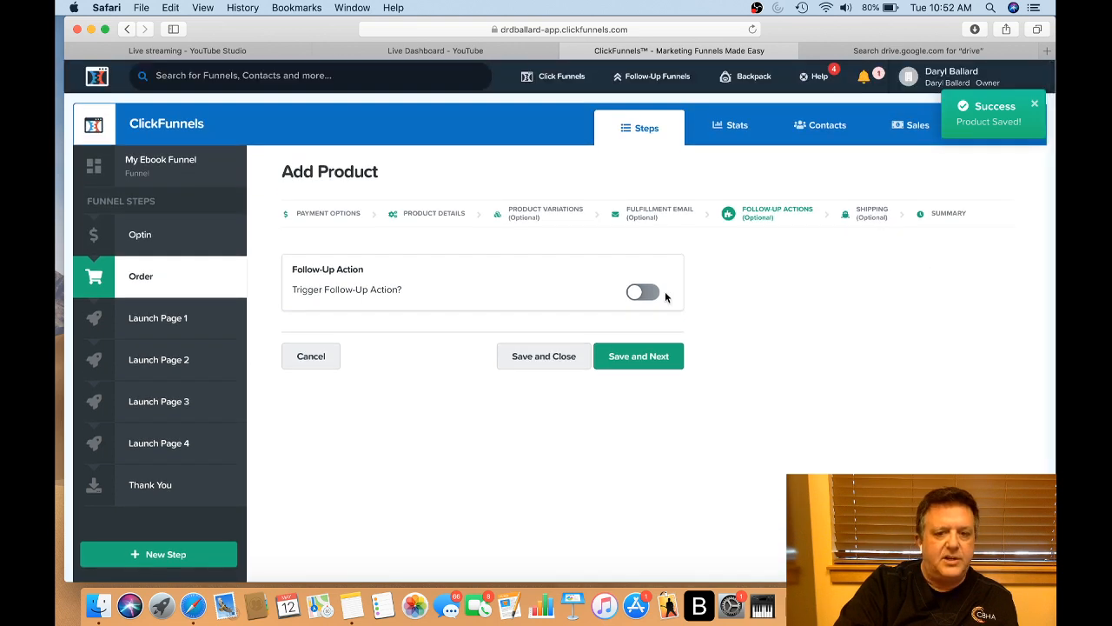
click(640, 293)
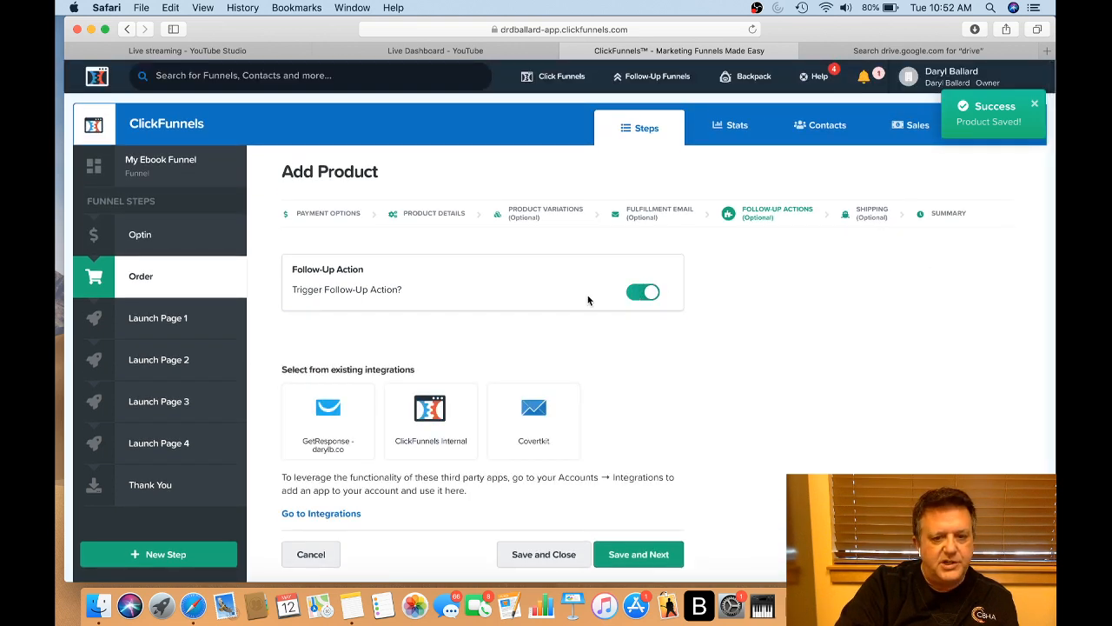
scroll(689, 411, down, 3)
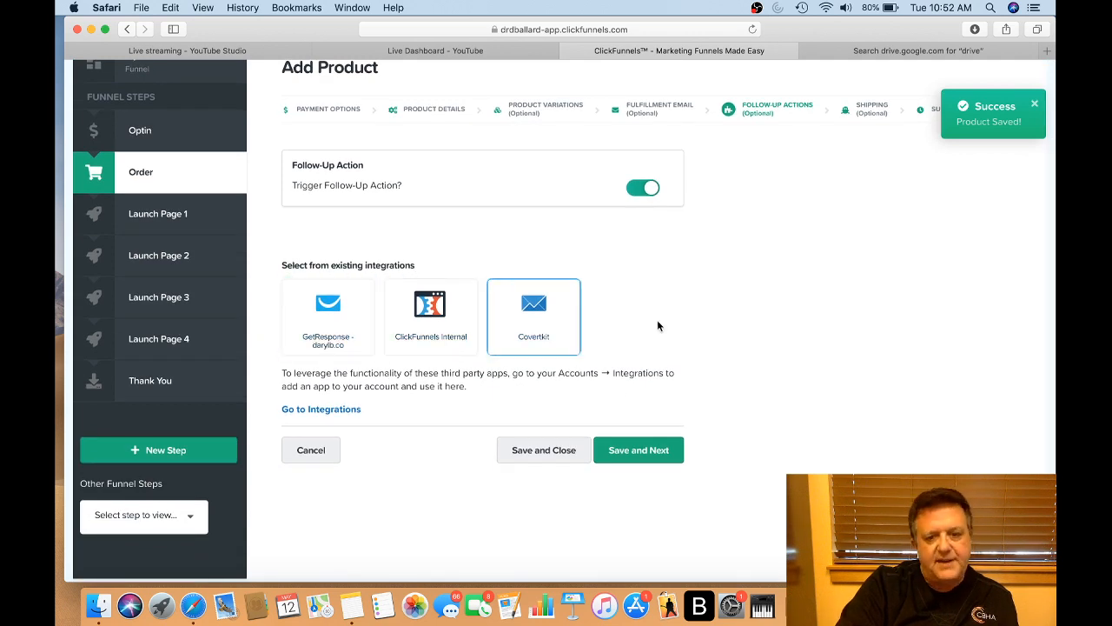
click(337, 311)
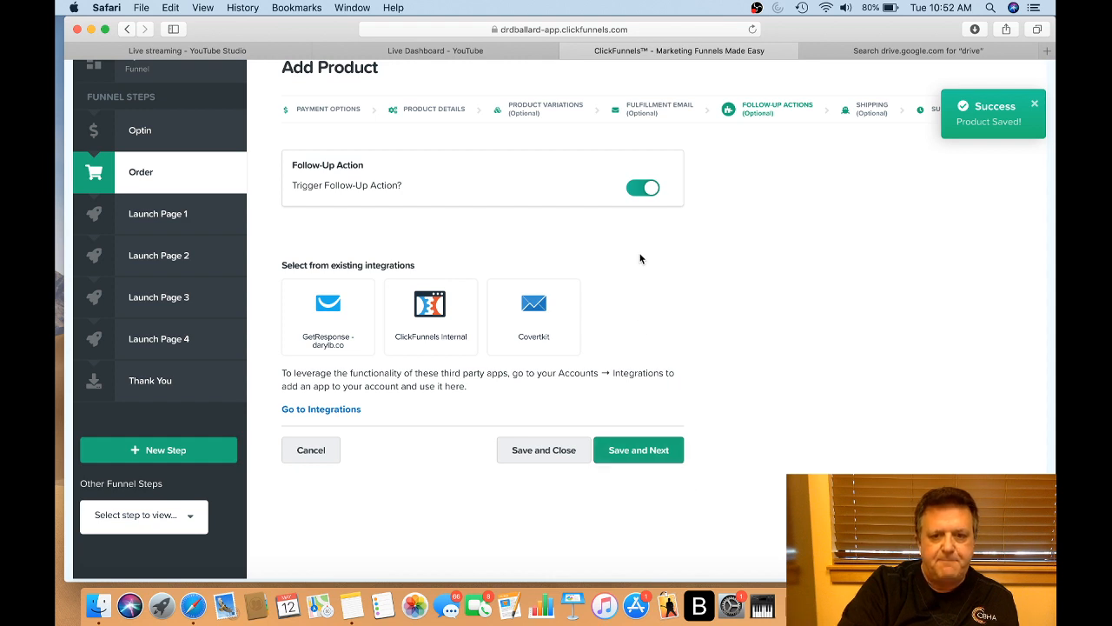
click(652, 189)
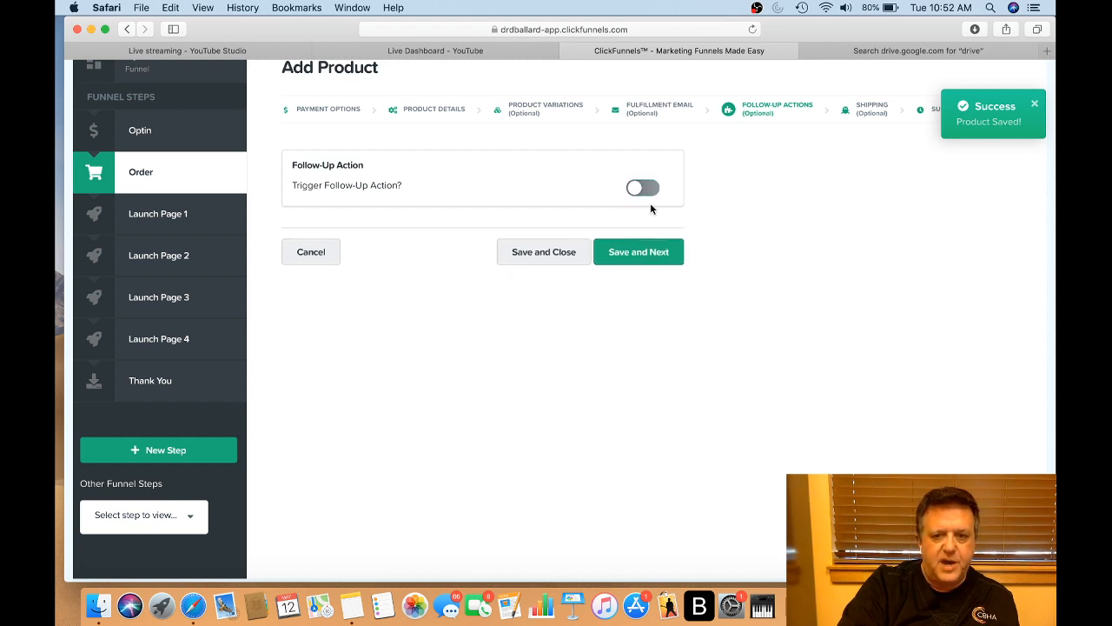
Save the product without a follow-up action and as a non-physical product, and return to the product list
click(640, 254)
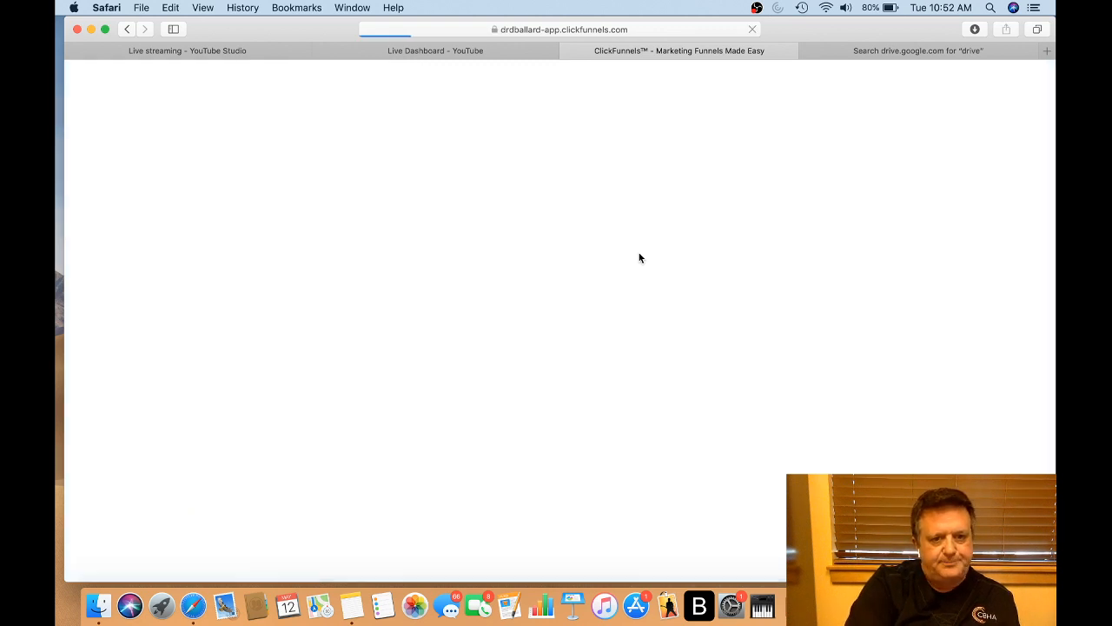
scroll(640, 257, down, 3)
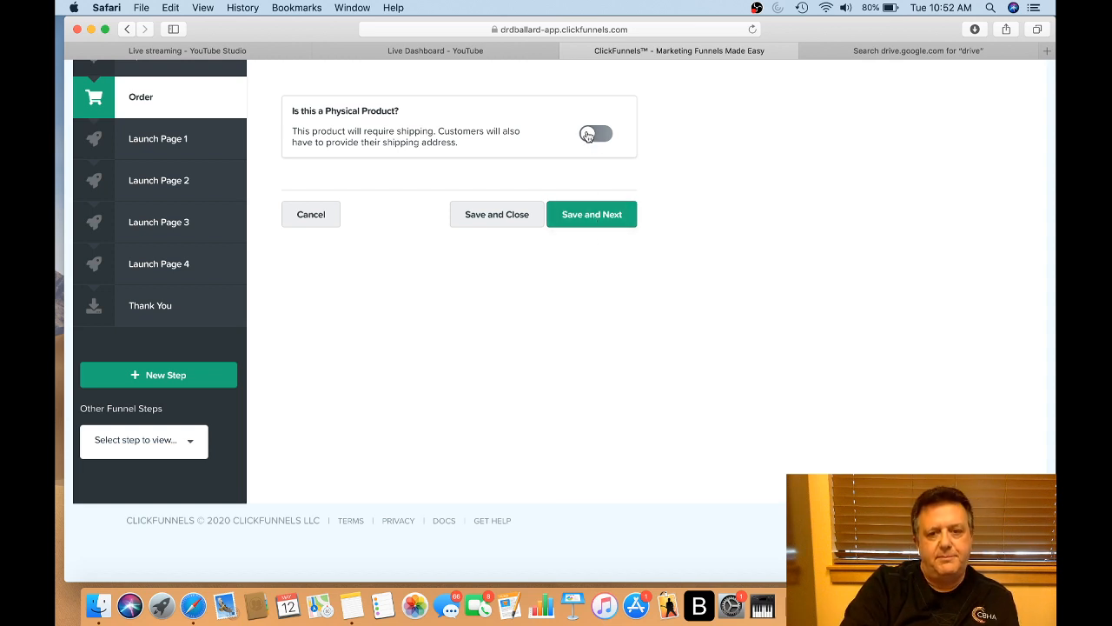
click(593, 223)
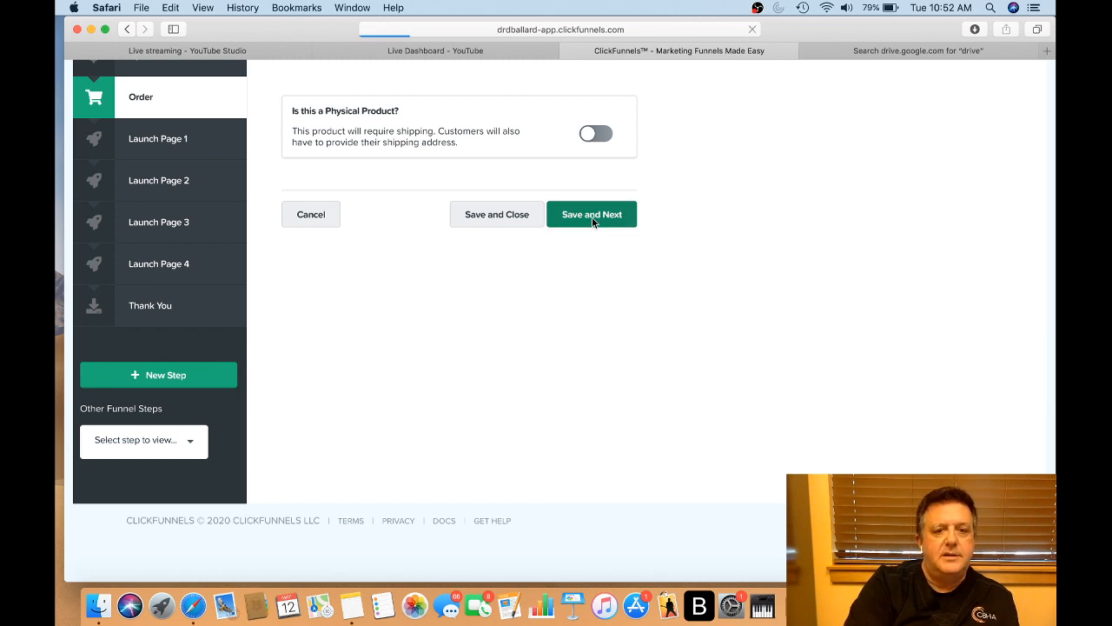
scroll(593, 222, down, 5)
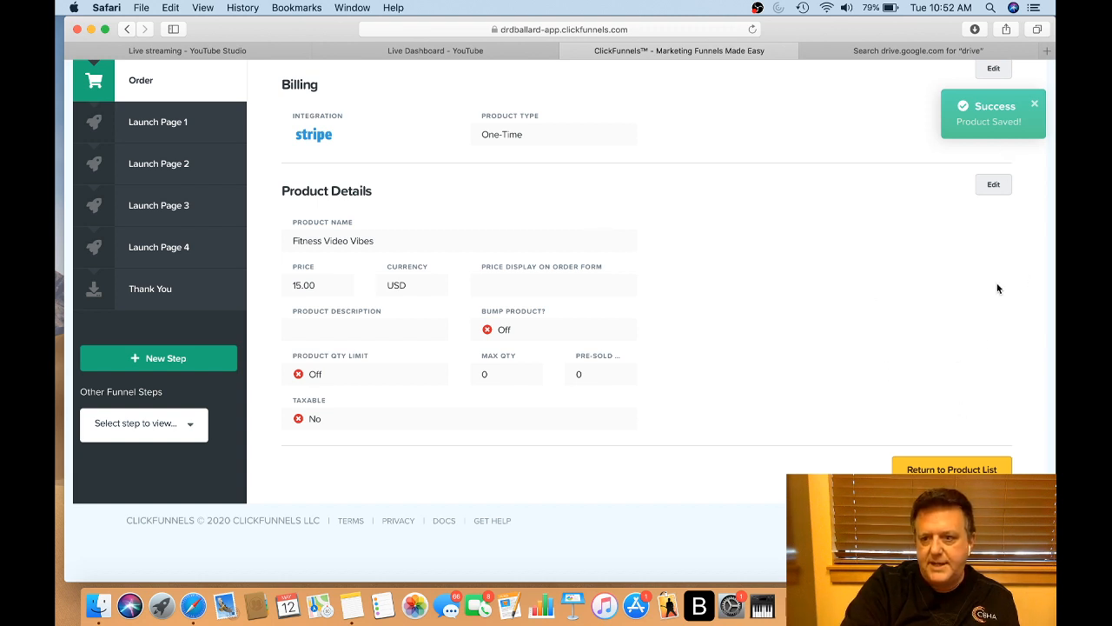
click(953, 469)
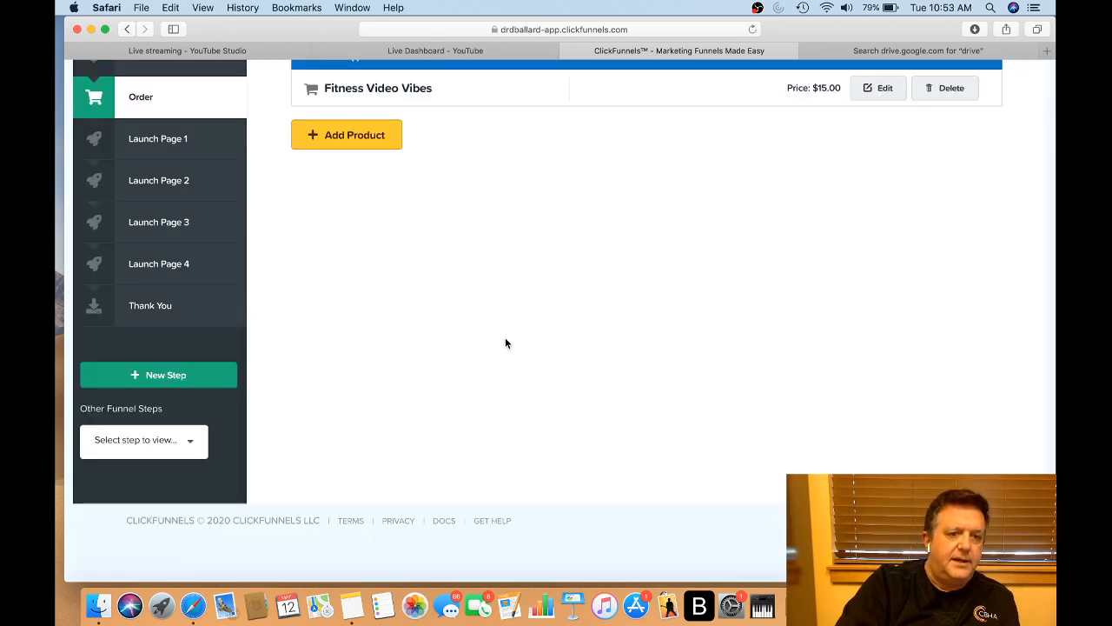
Delete the funnel steps Launch Page 1, Launch Page 2, Launch Page 3 and Launch Page 4
click(229, 140)
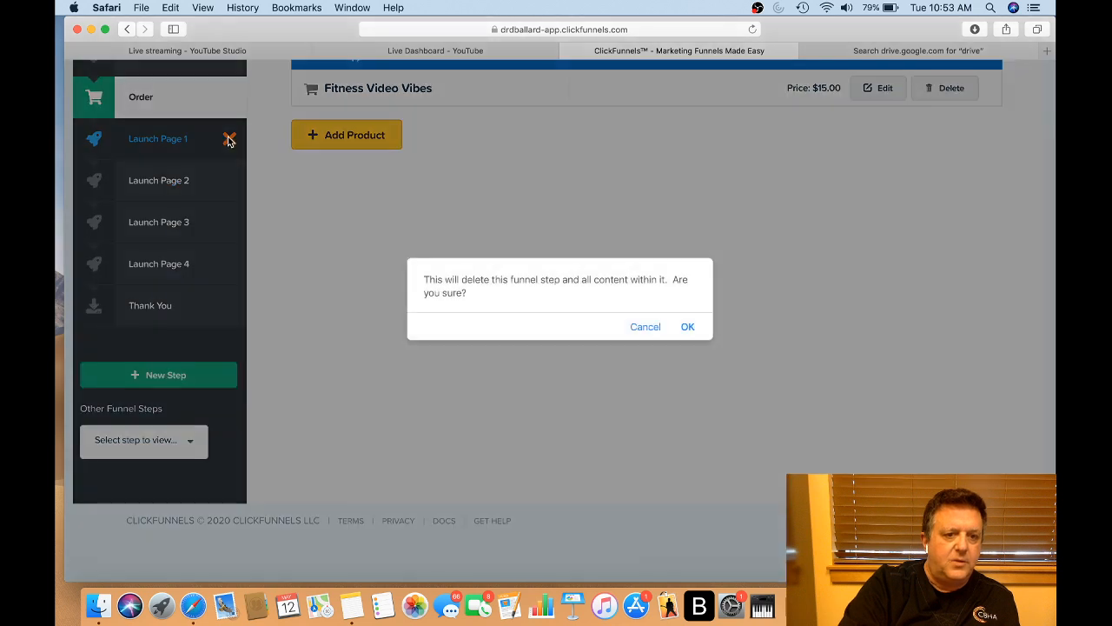
click(689, 327)
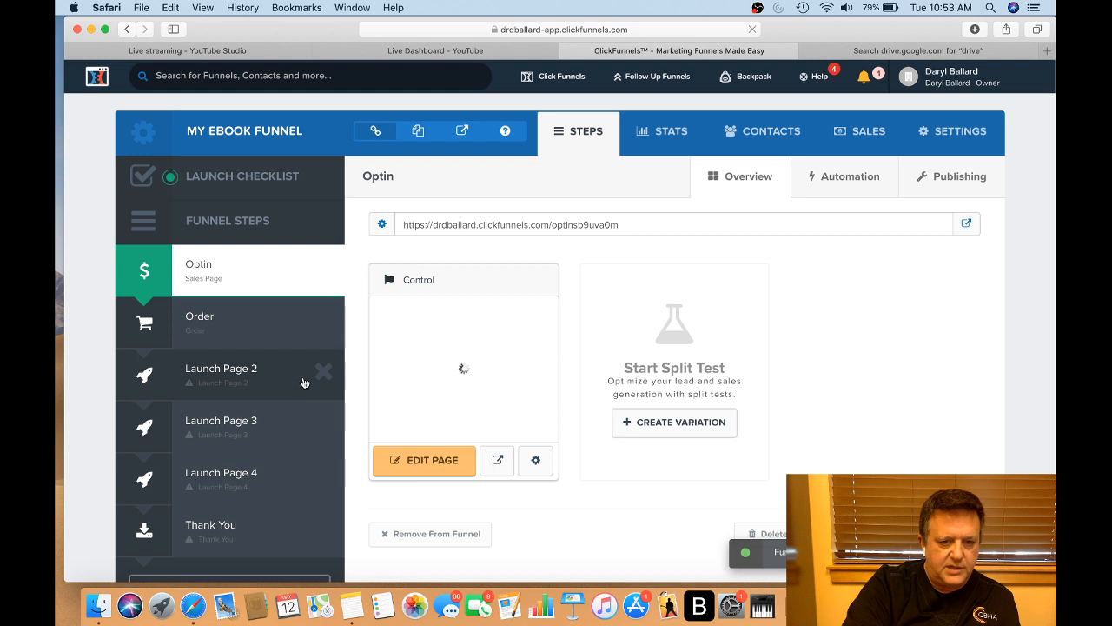
scroll(326, 375, down, 3)
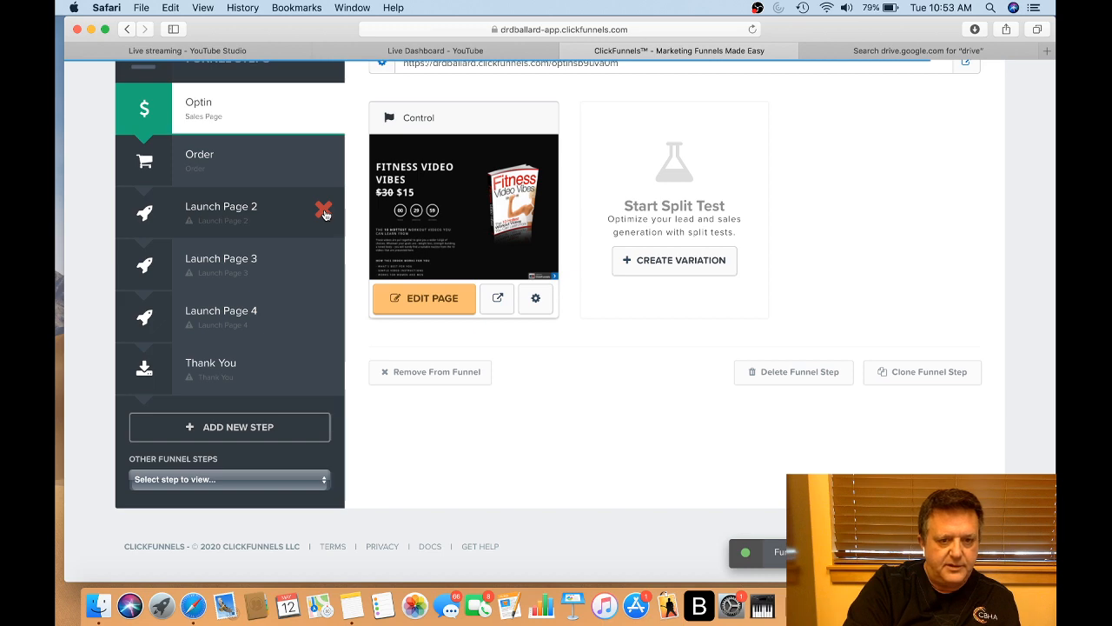
click(323, 211)
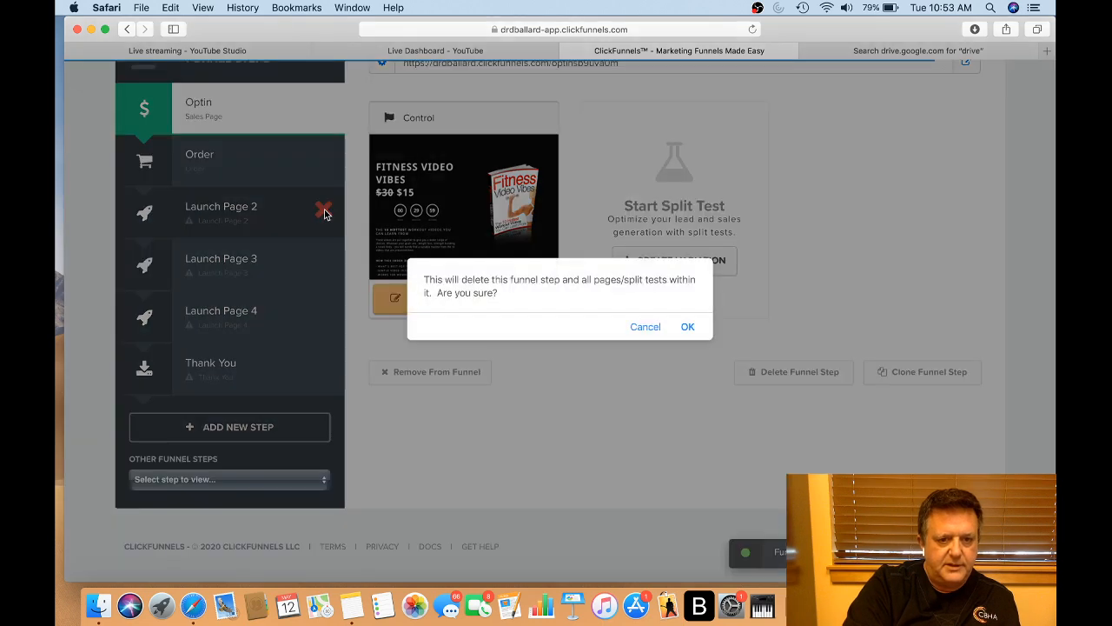
click(689, 327)
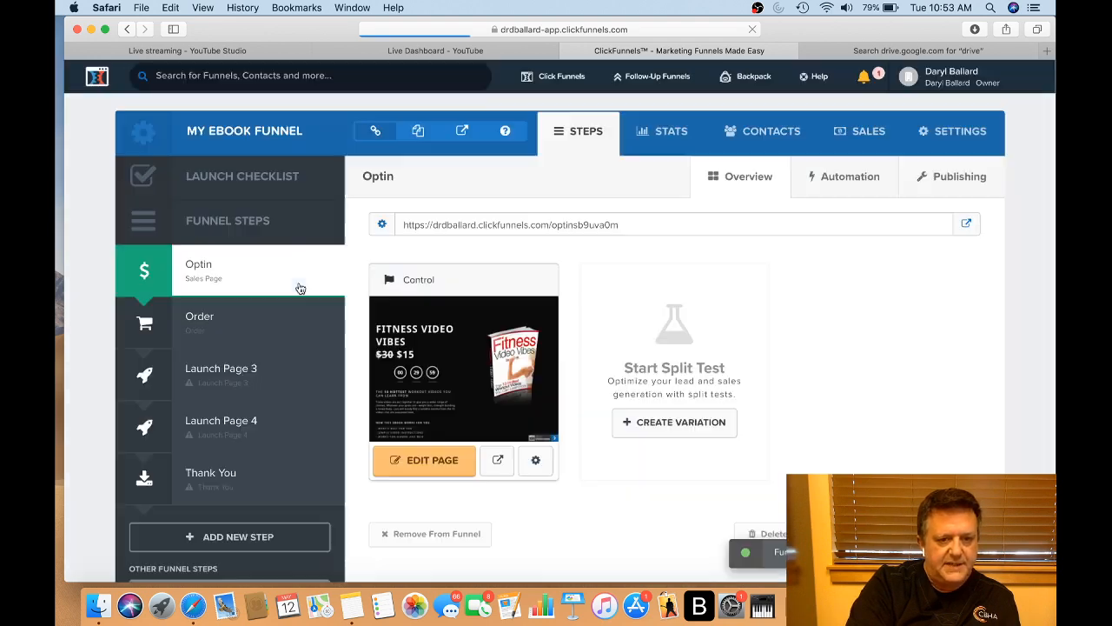
scroll(306, 246, down, 3)
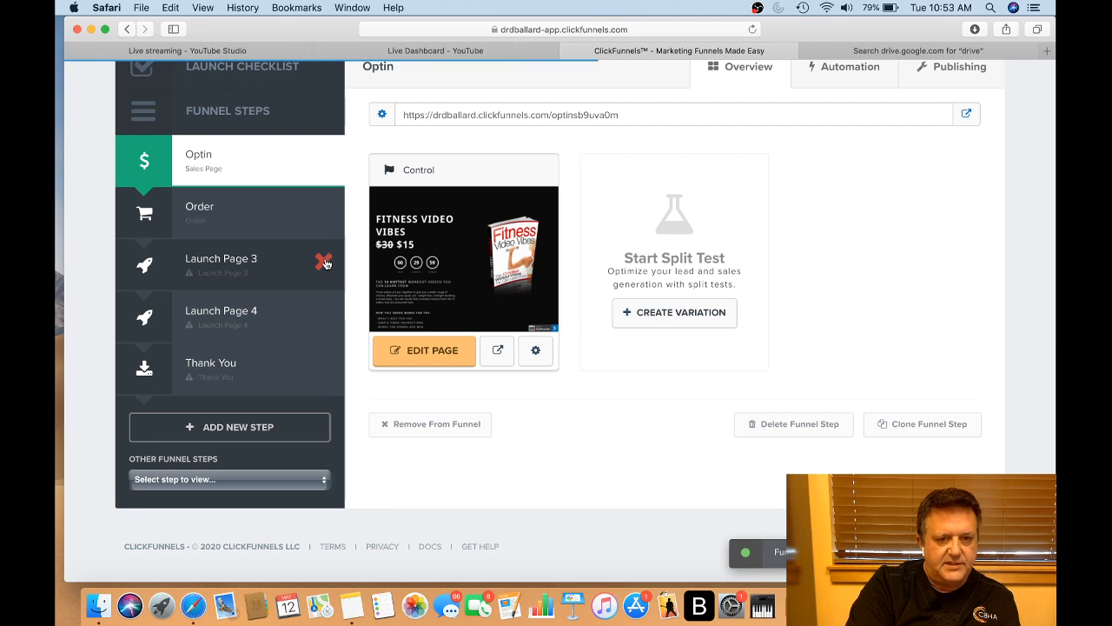
click(323, 262)
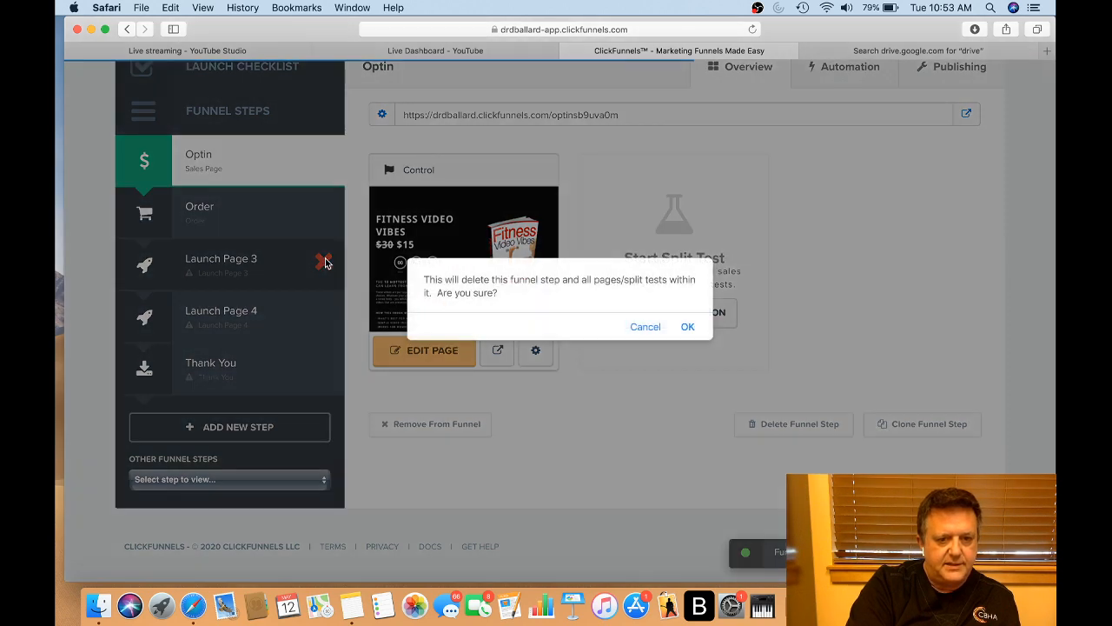
click(690, 328)
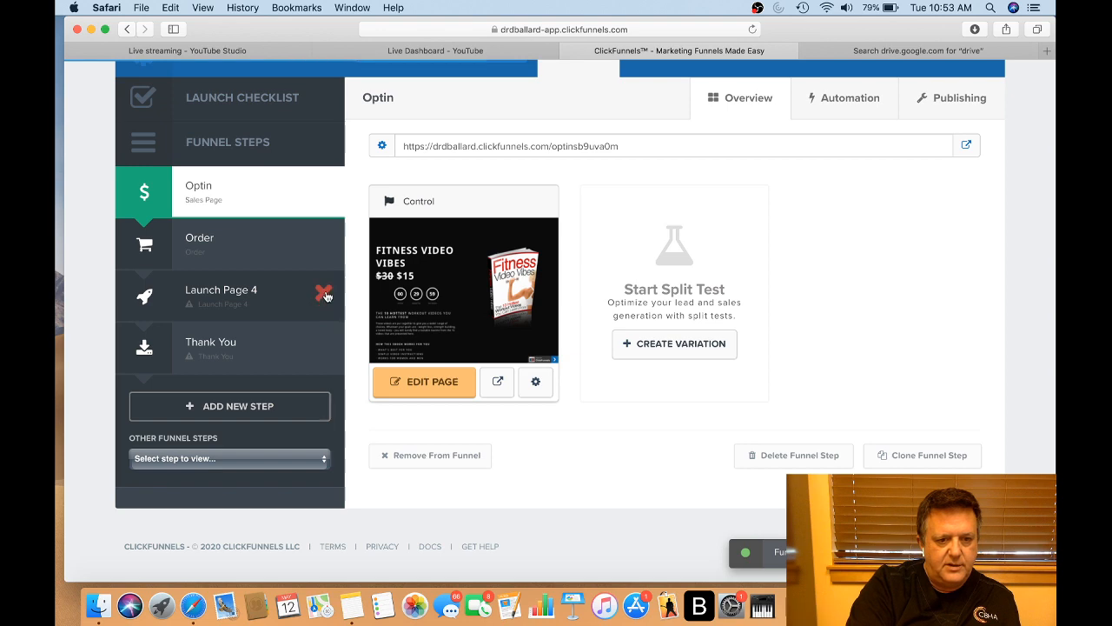
click(323, 293)
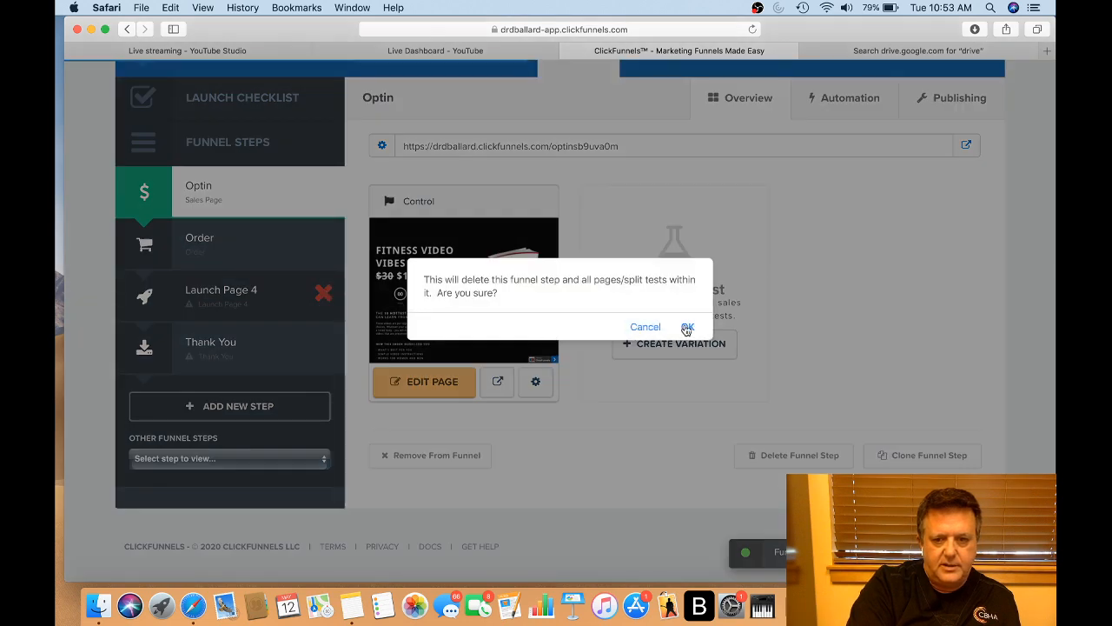
click(687, 327)
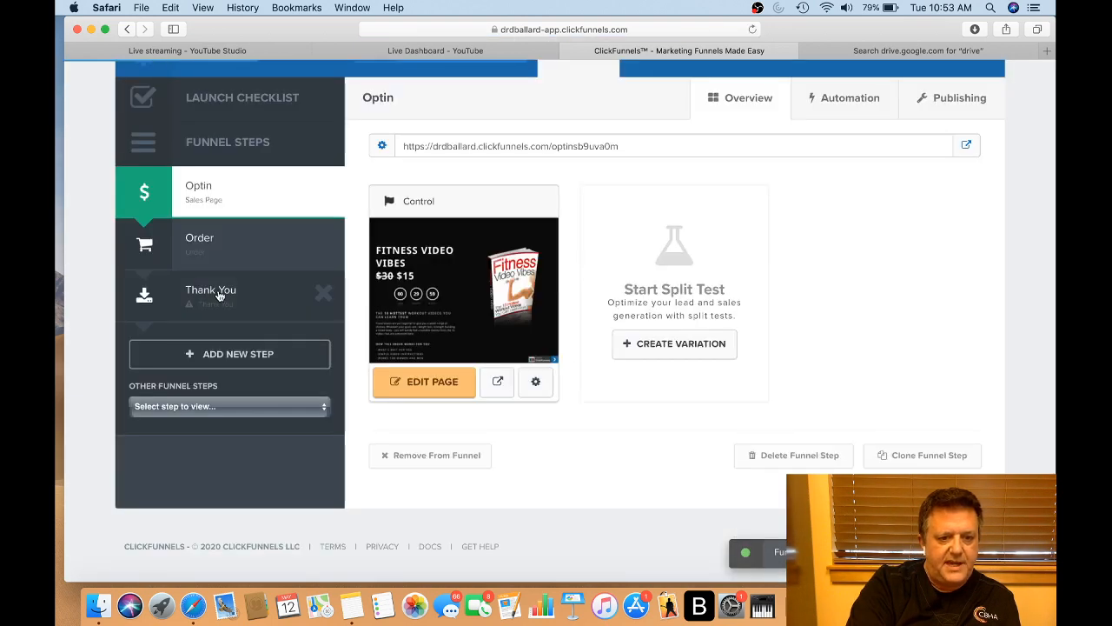
Apply the "Mother Funnel PLF FUNNEL - 7" template to the Thank You step and open its page for editing
click(215, 296)
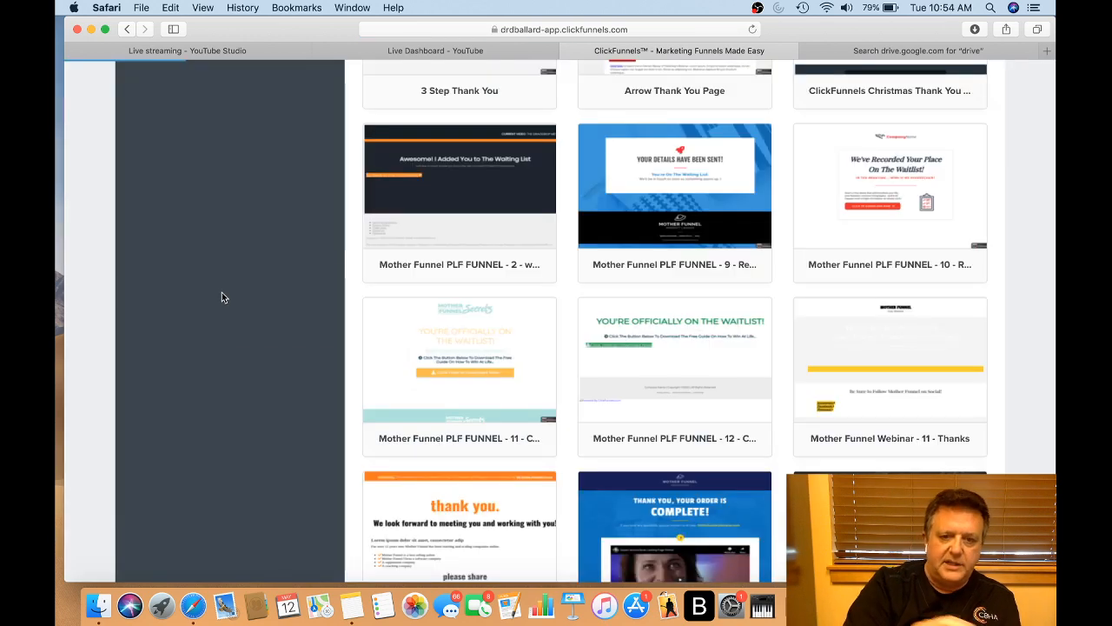
scroll(413, 240, up, 6)
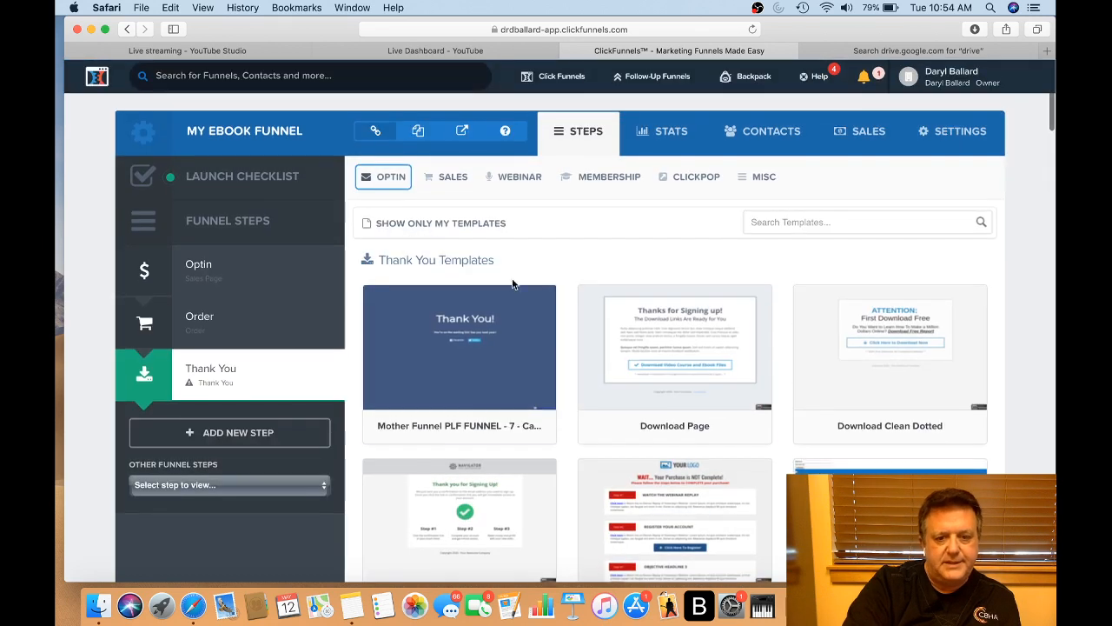
mouse_move(475, 338)
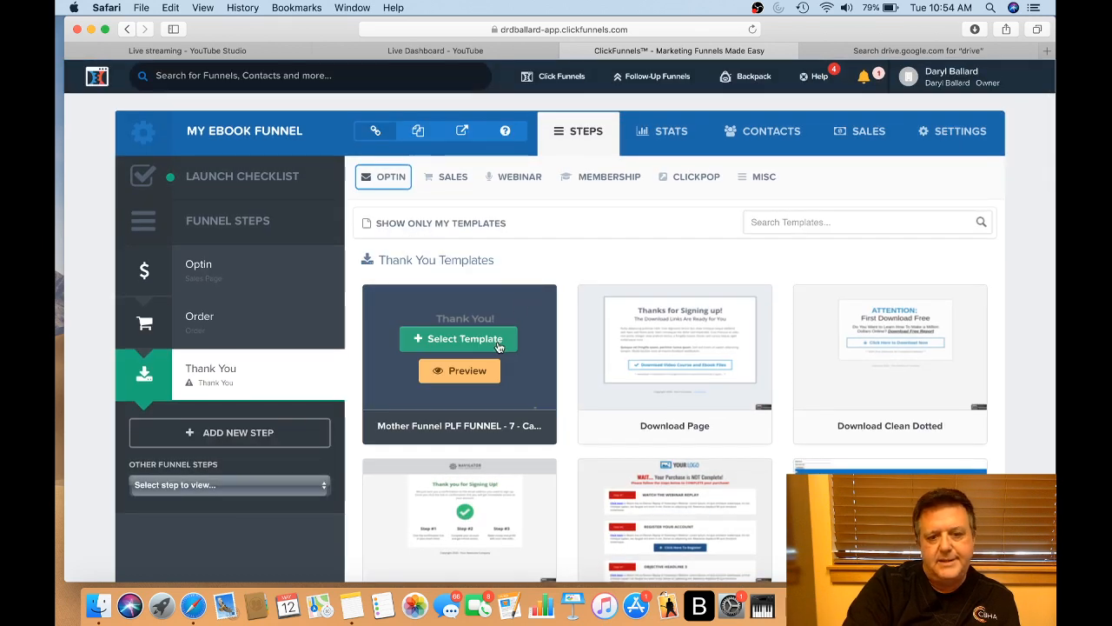
click(448, 339)
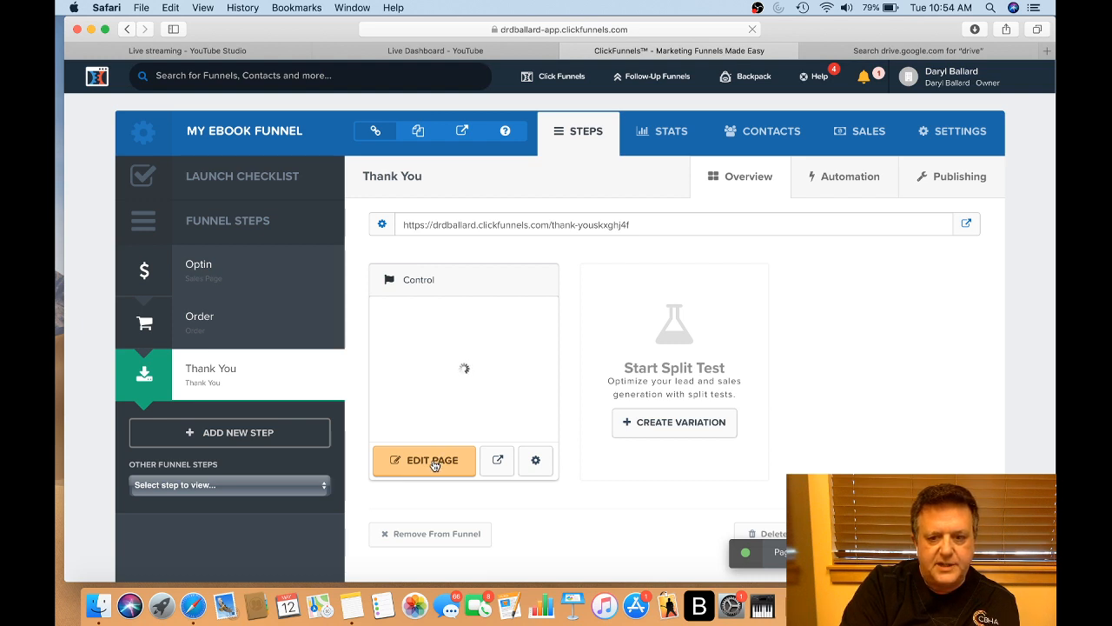
scroll(434, 465, down, 2)
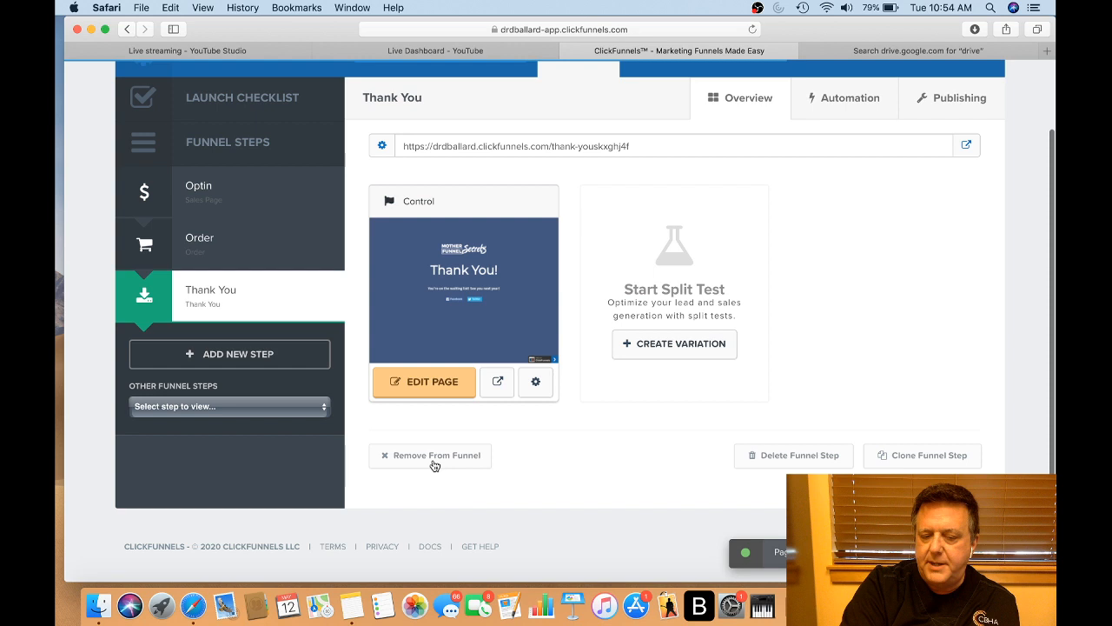
click(426, 382)
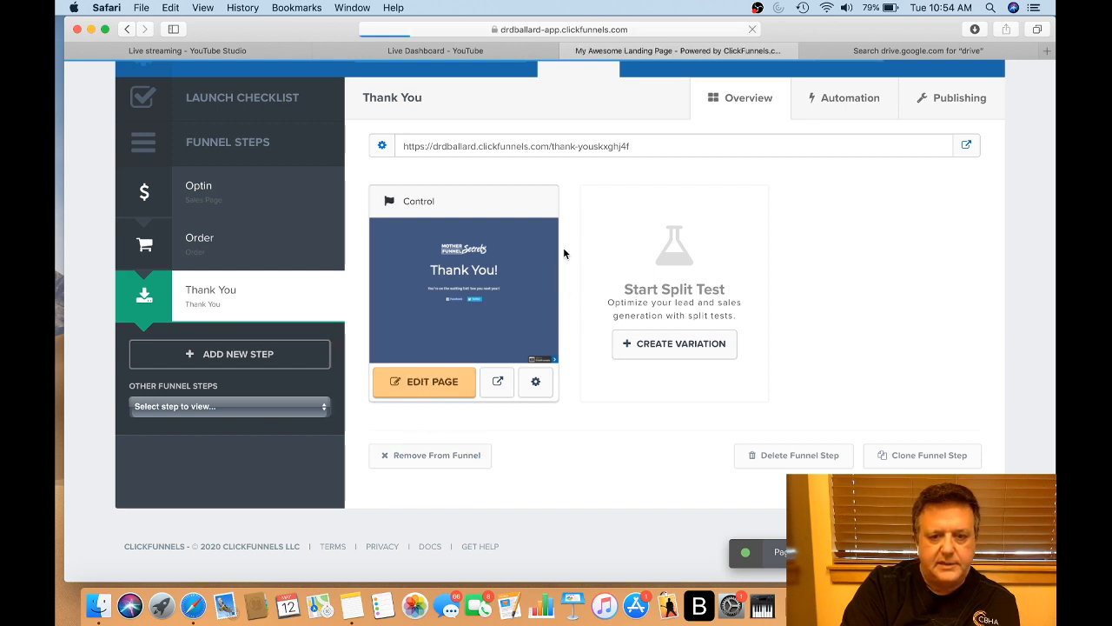
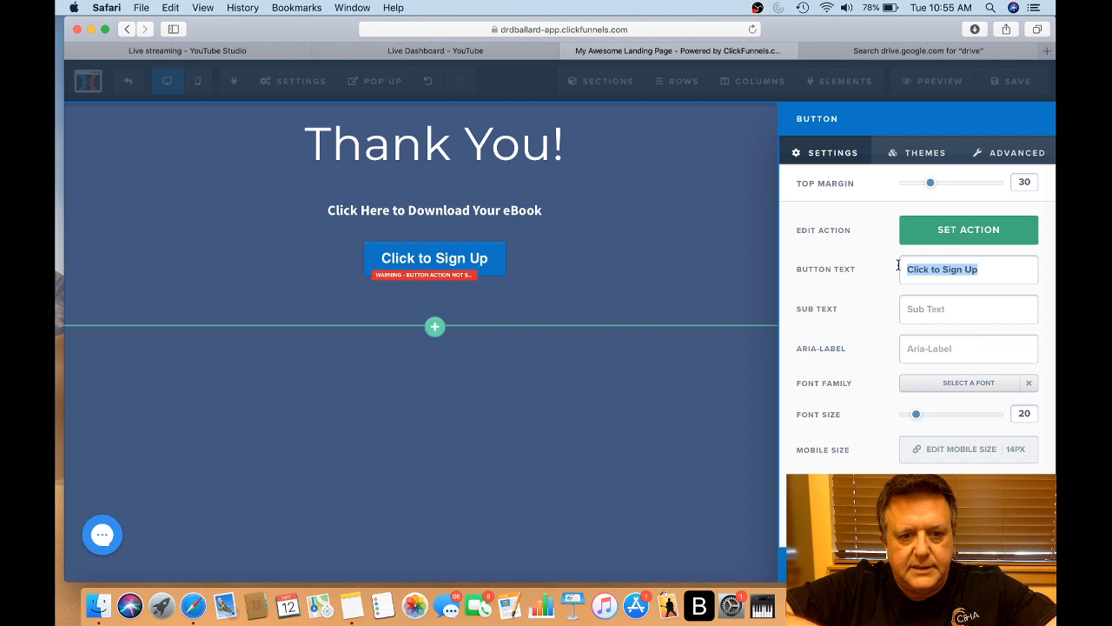
Set the button text to "Click Button to Download" and close the button settings
text(Clic)
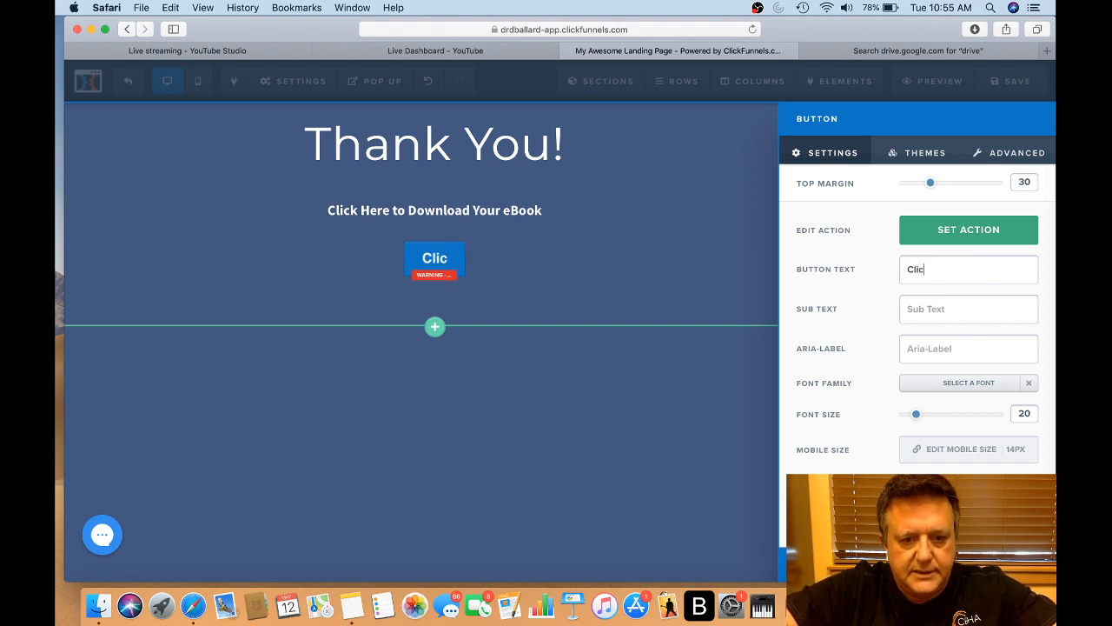
text(k Butt)
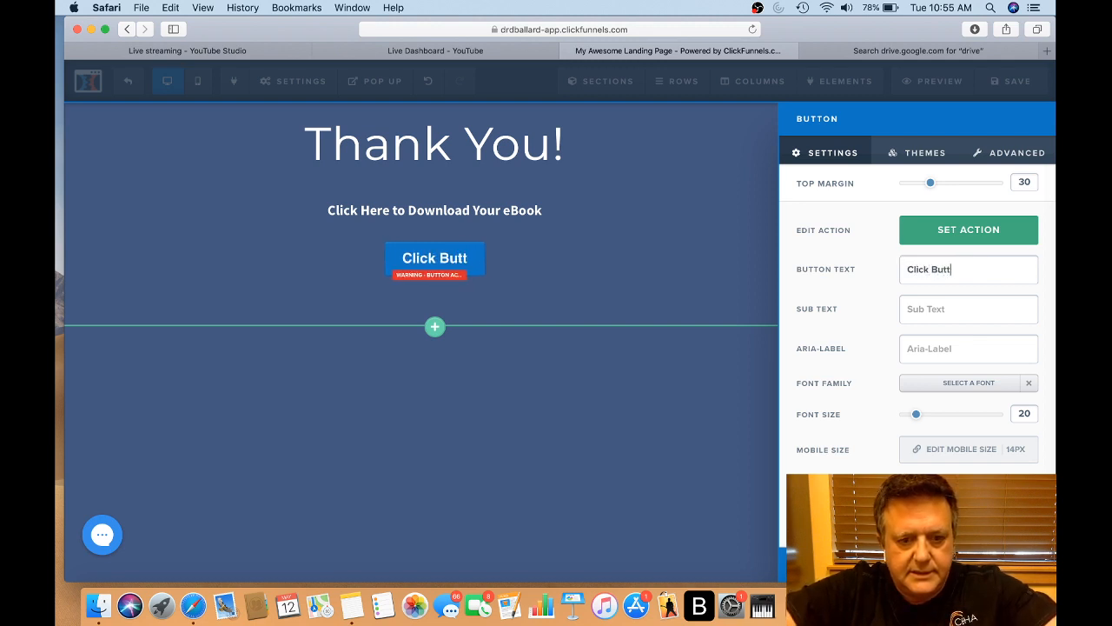
text(on to )
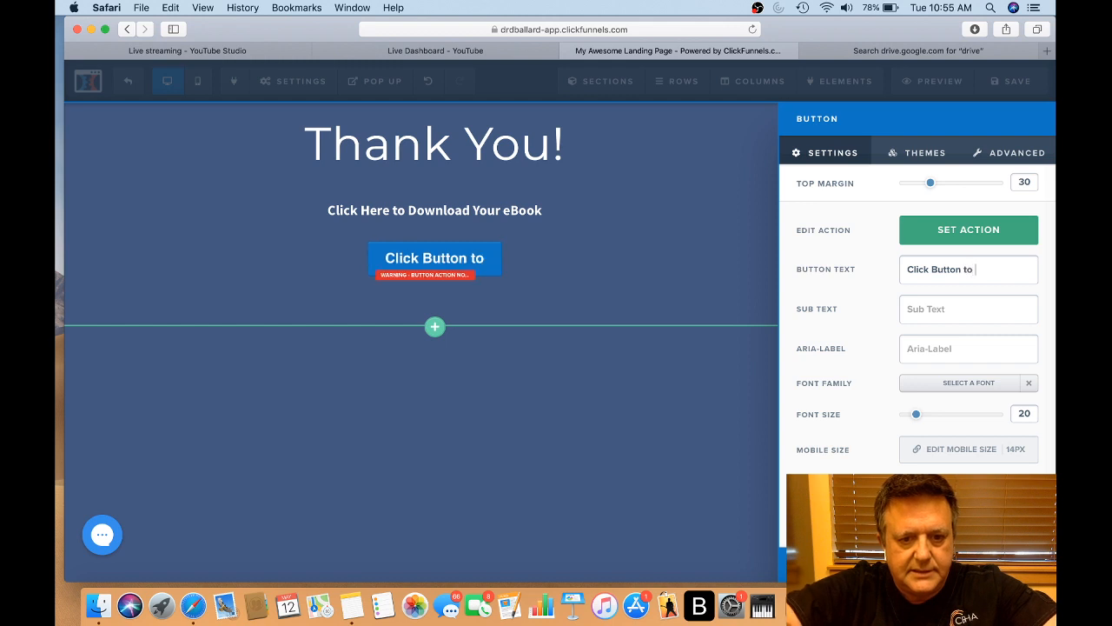
text(Do)
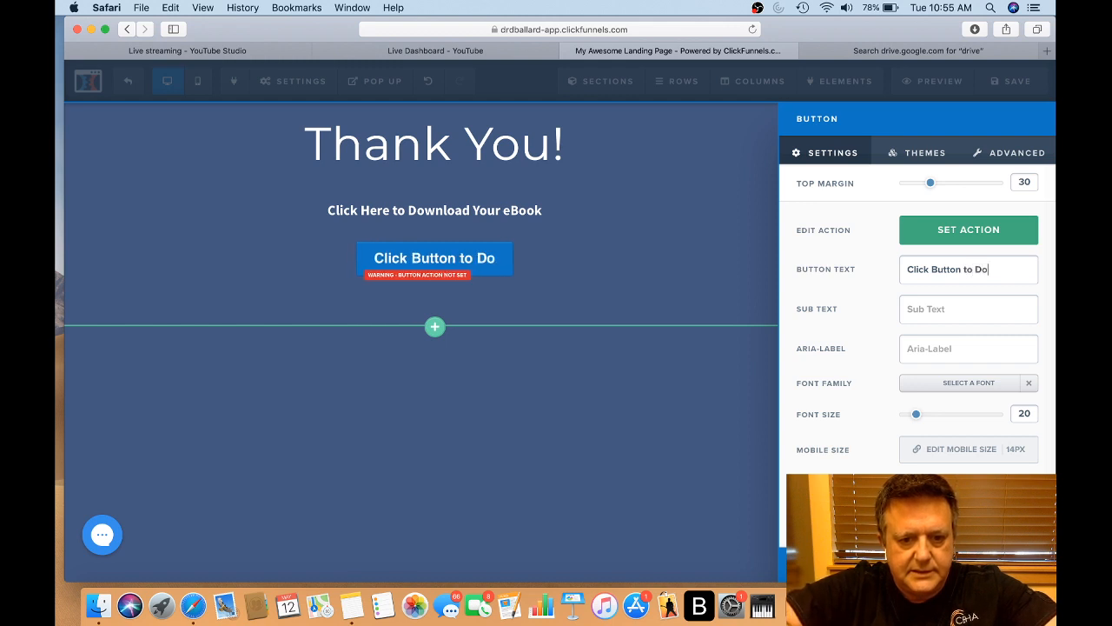
text(wnload)
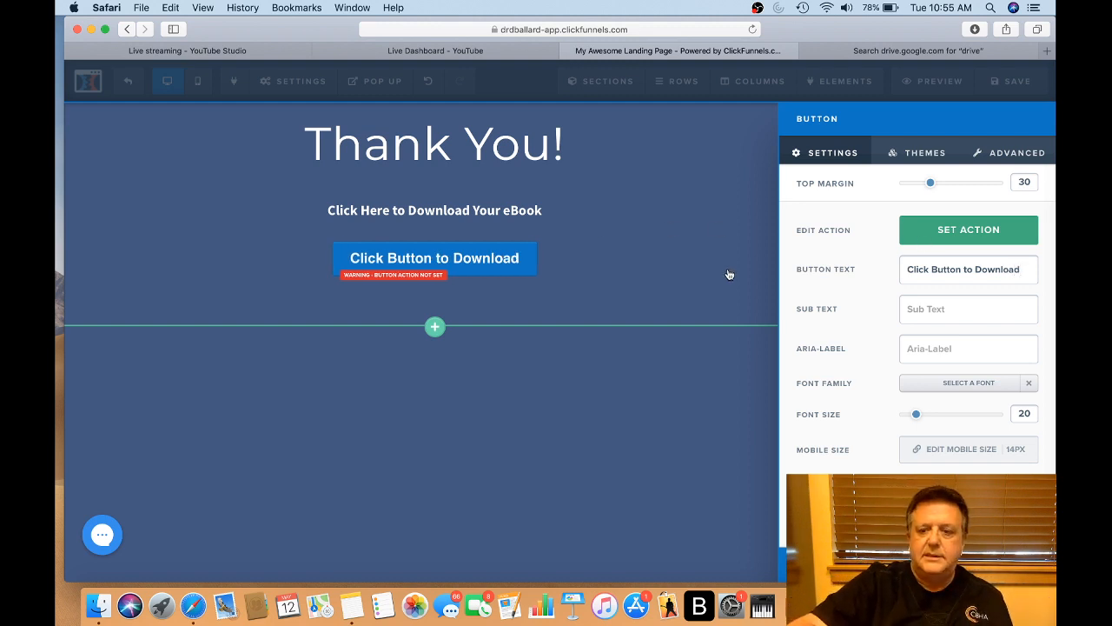
click(668, 266)
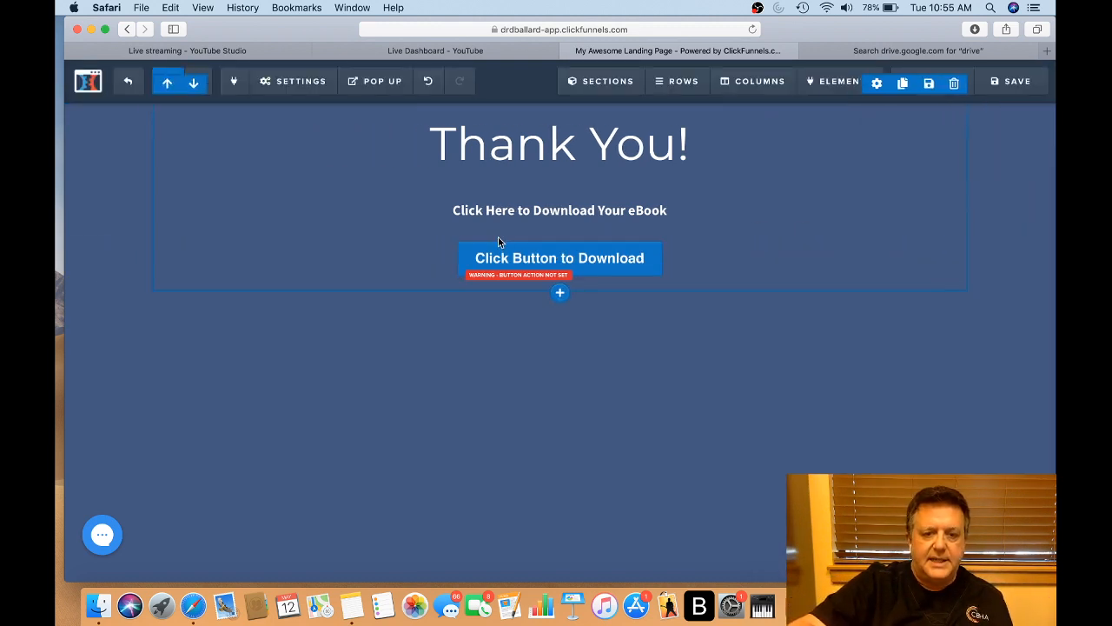
Change the line under the Thank You heading to "Click Below to Download Your eBook"
click(537, 213)
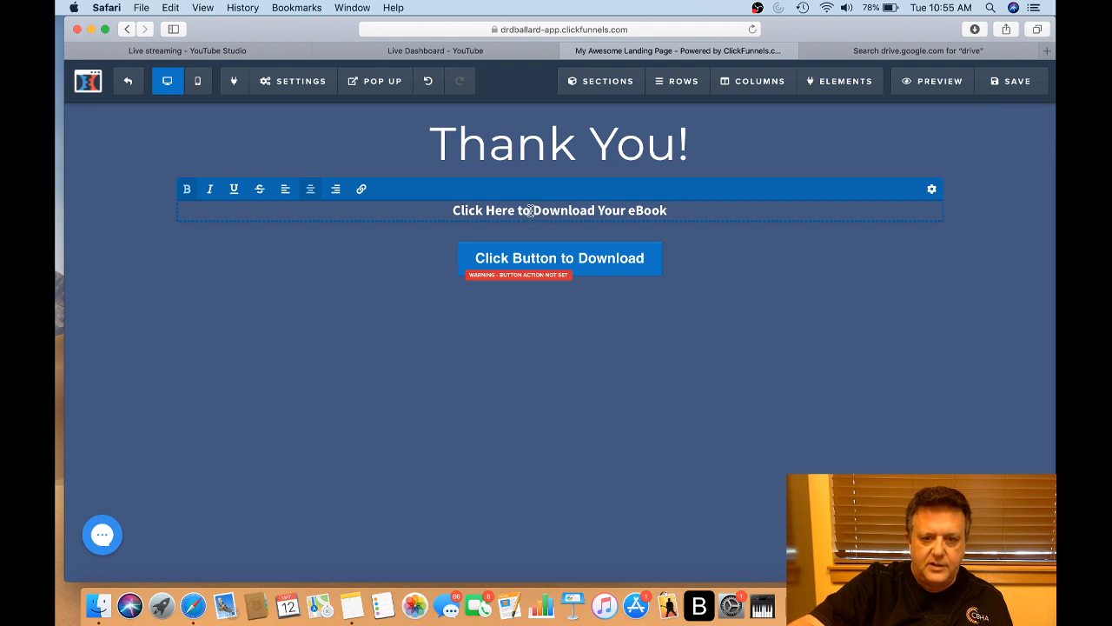
key(BackSpace)
key(BackSpace)
key(BackSpace)
key(BackSpace)
key(BackSpace)
key(BackSpace)
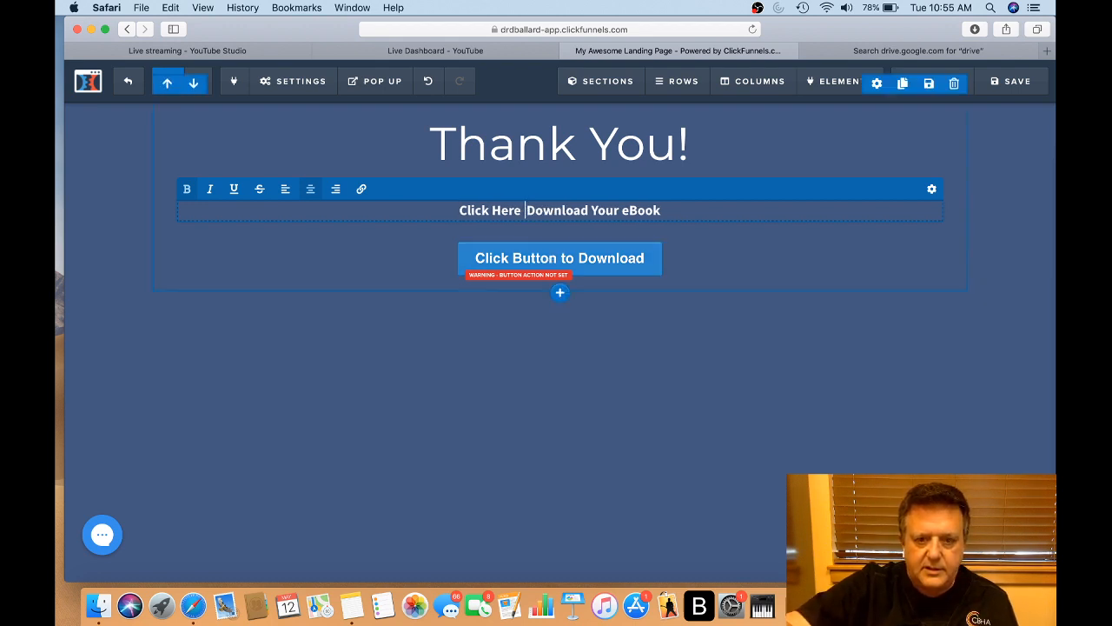
key(BackSpace)
key(BackSpace)
text(Be)
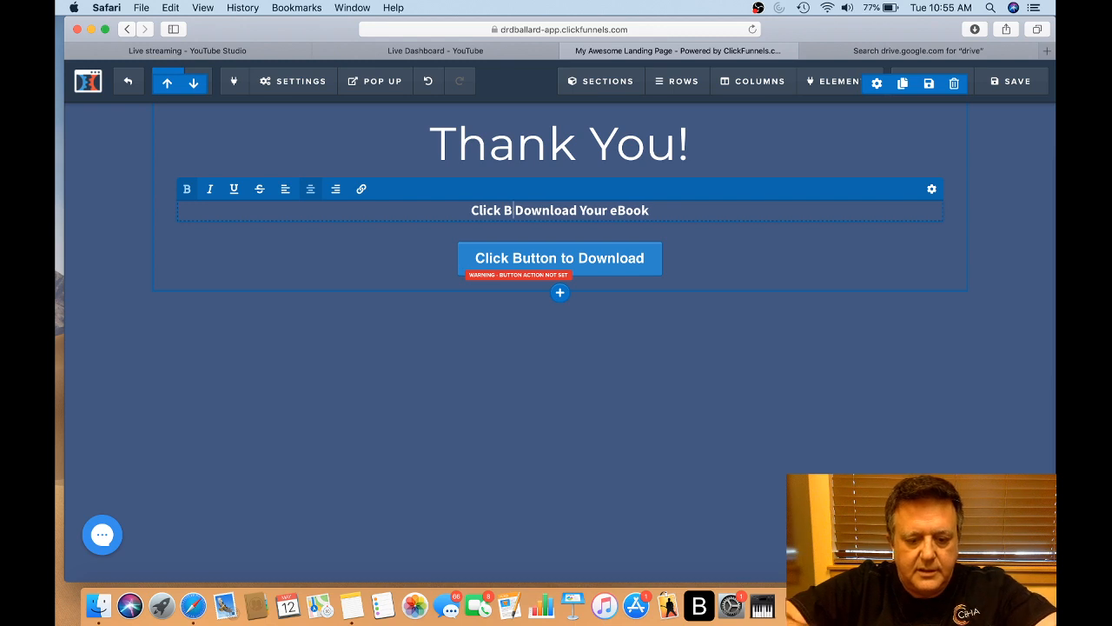
text(low to)
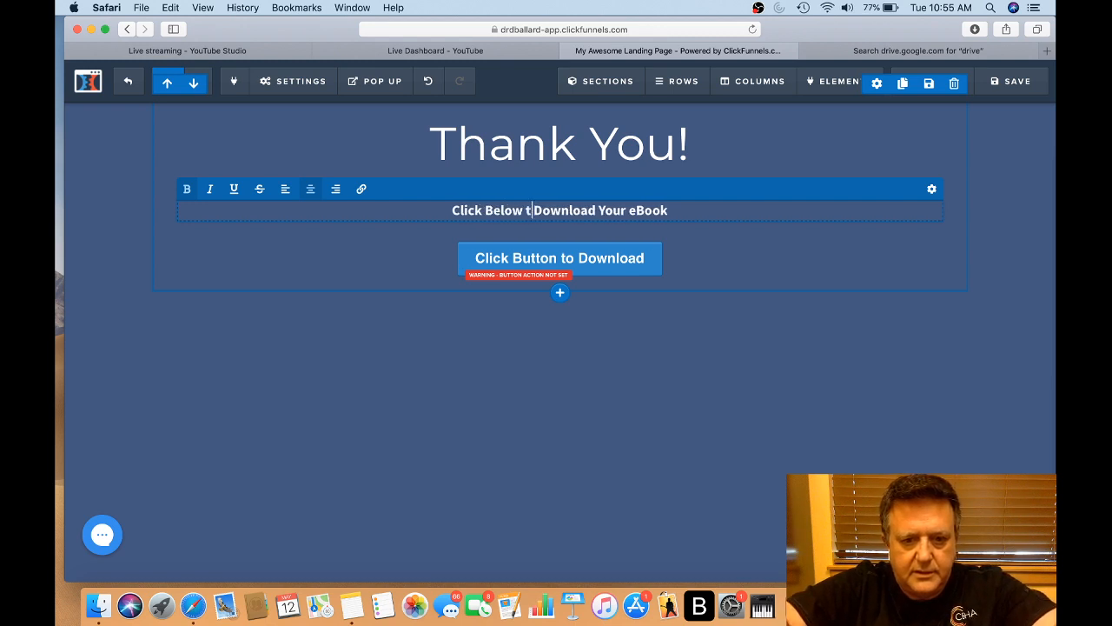
click(796, 238)
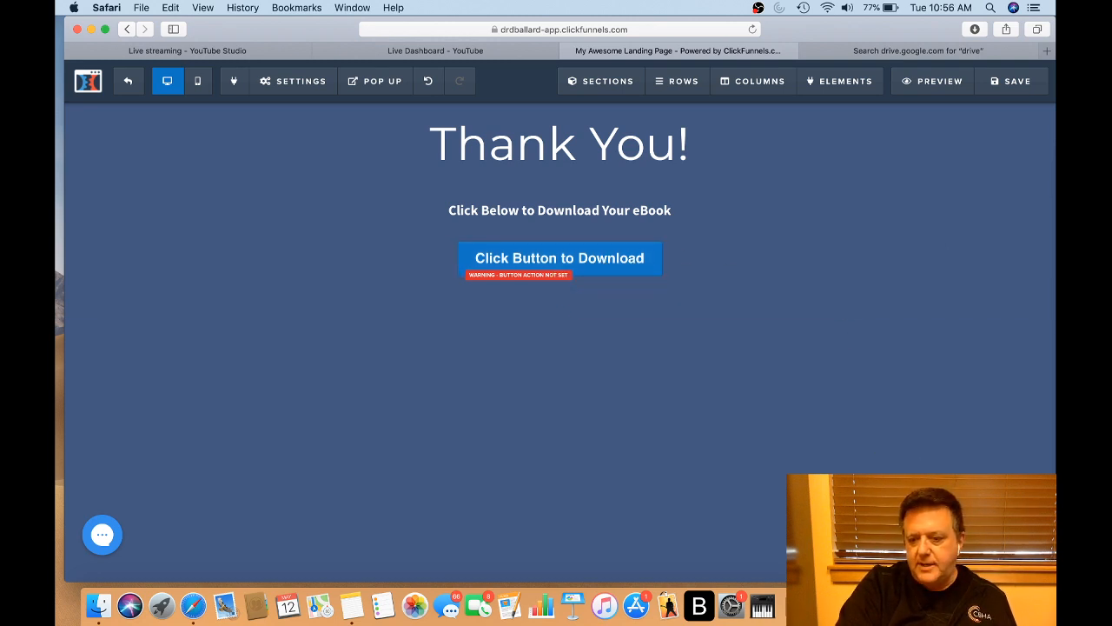
Switch to Google Drive and upload "Fitness Video Vibes.pdf" from the FitnessVideoVibes folder in Downloads
click(864, 52)
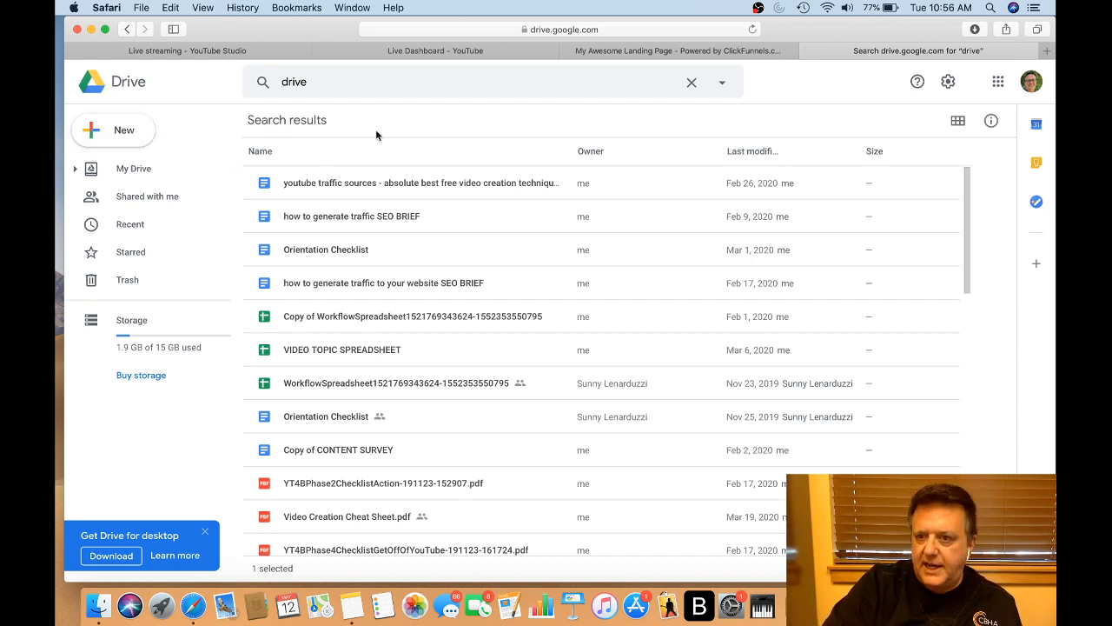
click(124, 132)
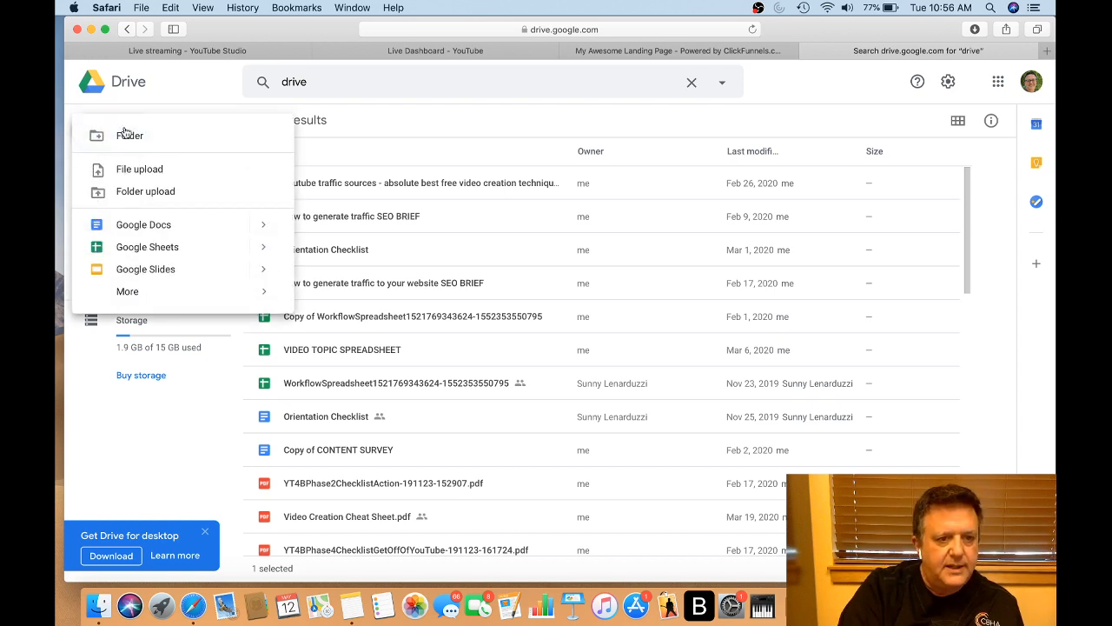
click(150, 171)
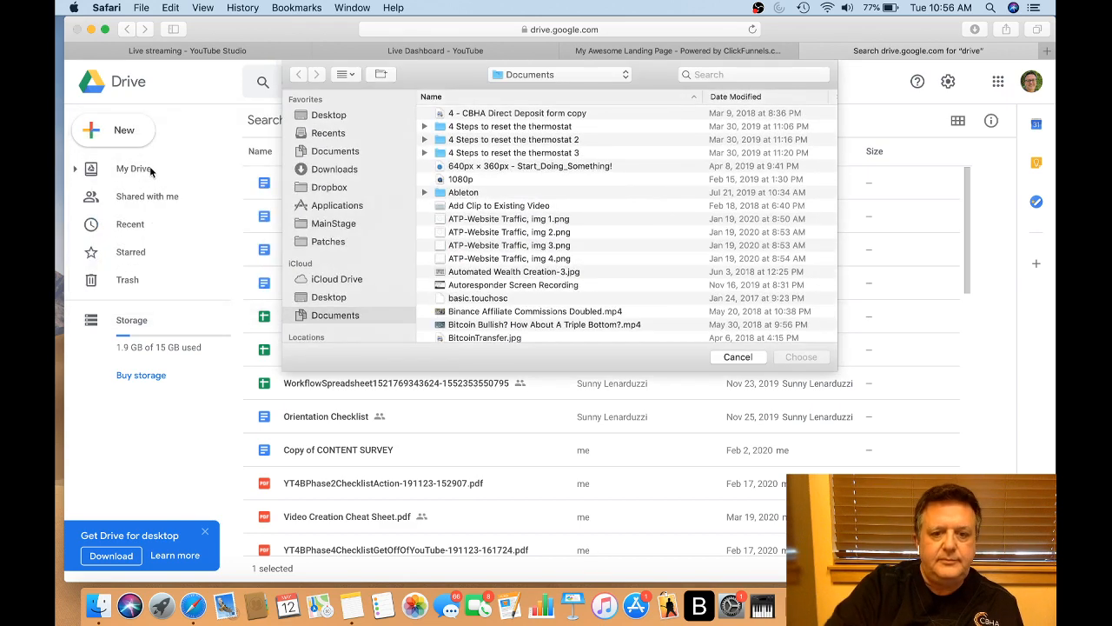
click(339, 169)
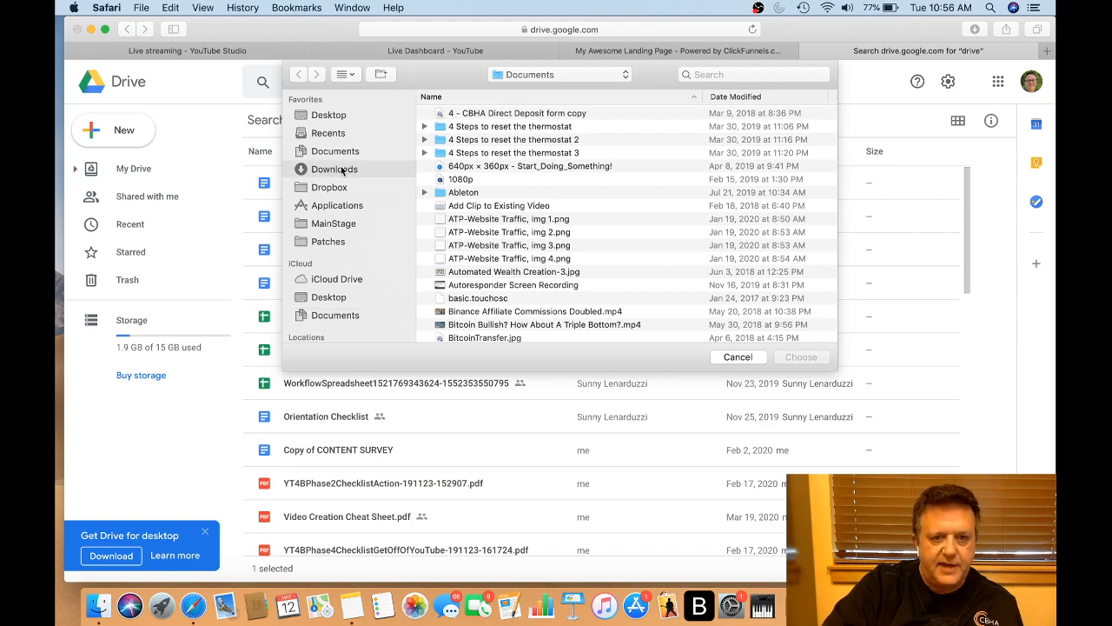
scroll(502, 233, down, 10)
scroll(502, 233, down, 15)
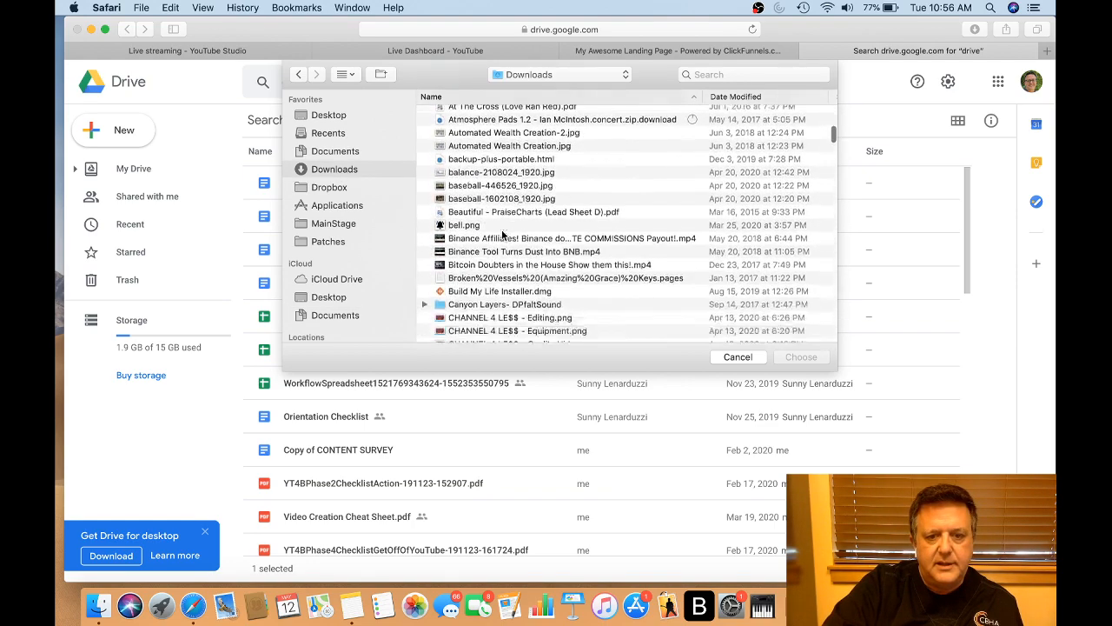
scroll(502, 233, down, 15)
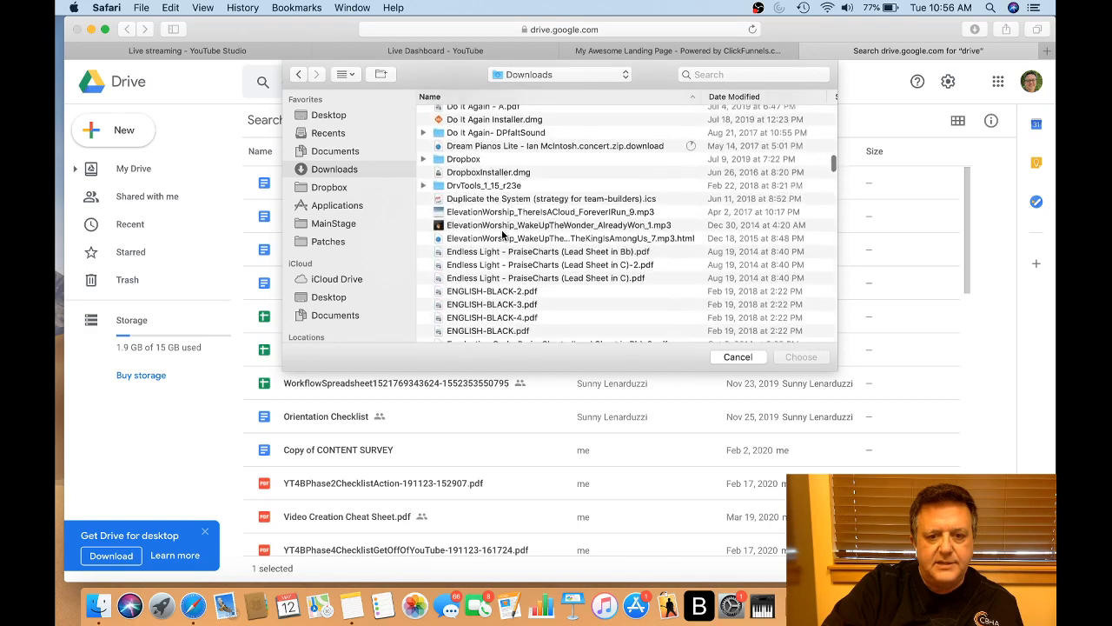
scroll(502, 233, up, 3)
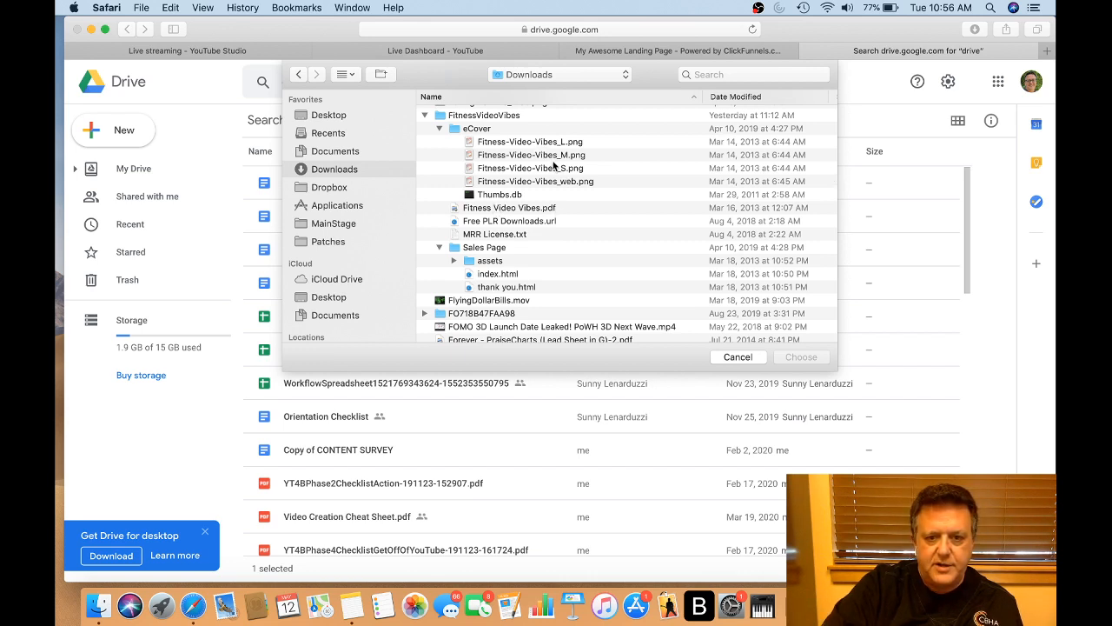
click(538, 211)
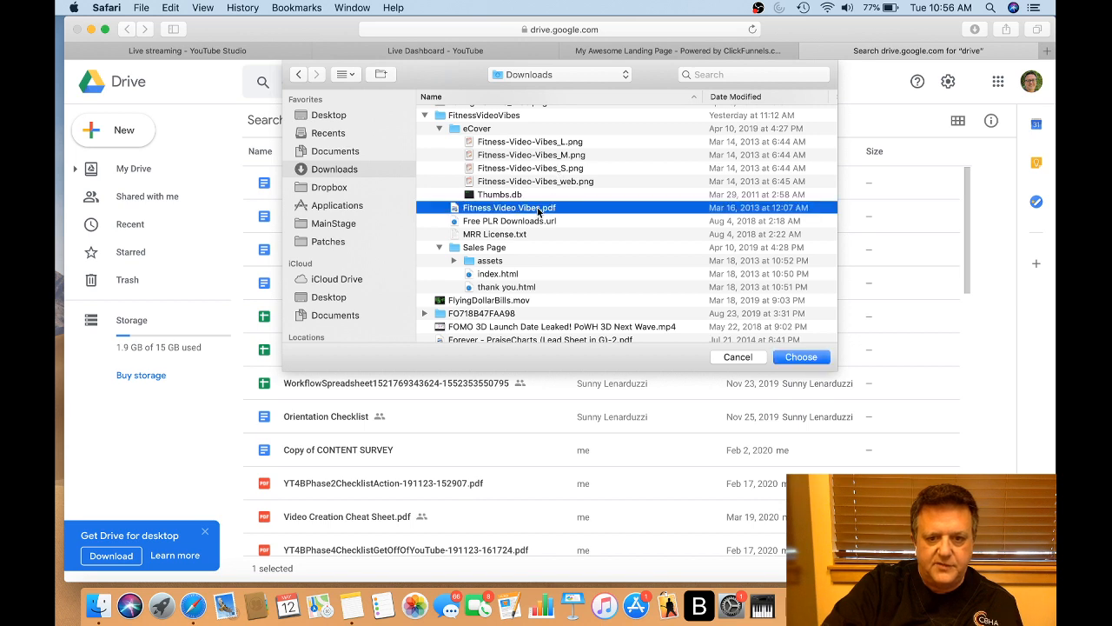
click(801, 357)
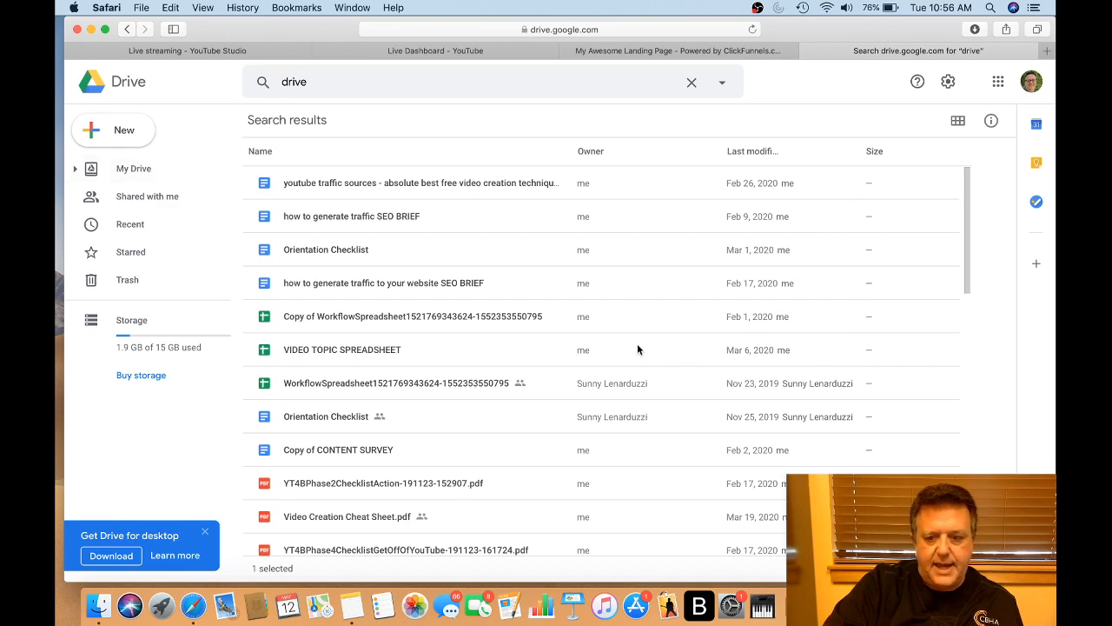
Look through the Drive search results for the uploaded ebook PDF
scroll(627, 354, down, 3)
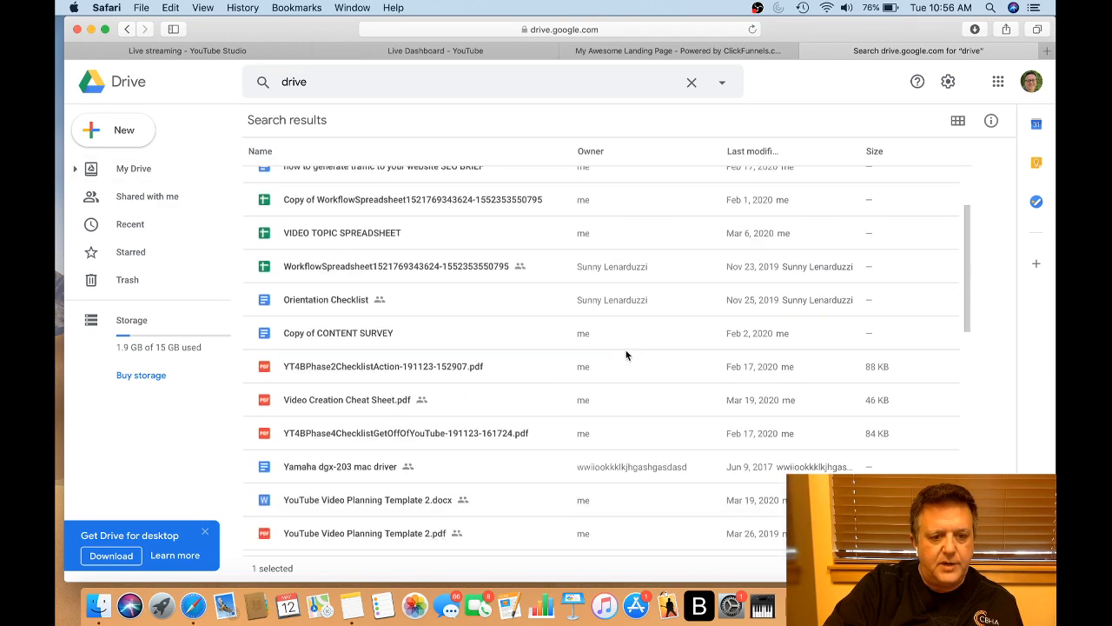
scroll(627, 355, down, 2)
scroll(548, 408, down, 5)
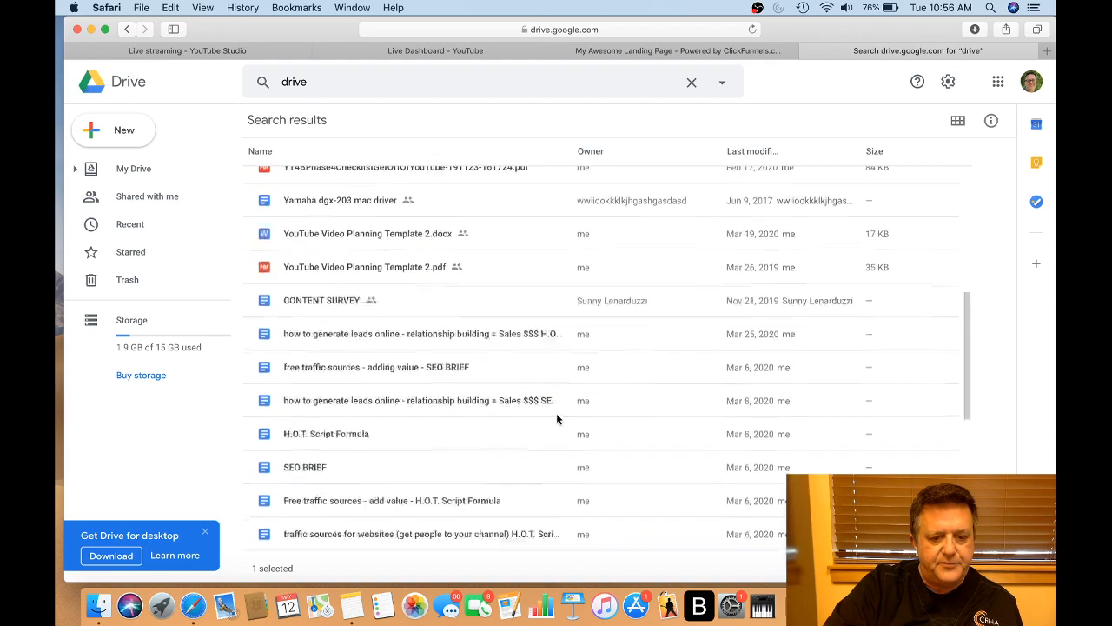
scroll(556, 418, down, 5)
scroll(557, 419, up, 14)
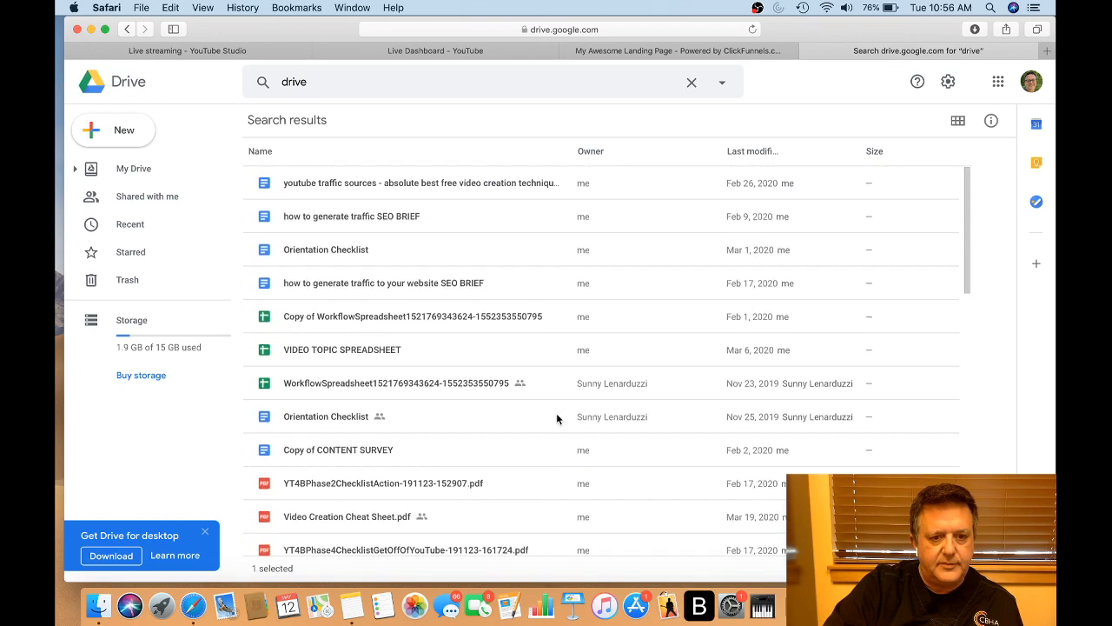
scroll(561, 417, down, 2)
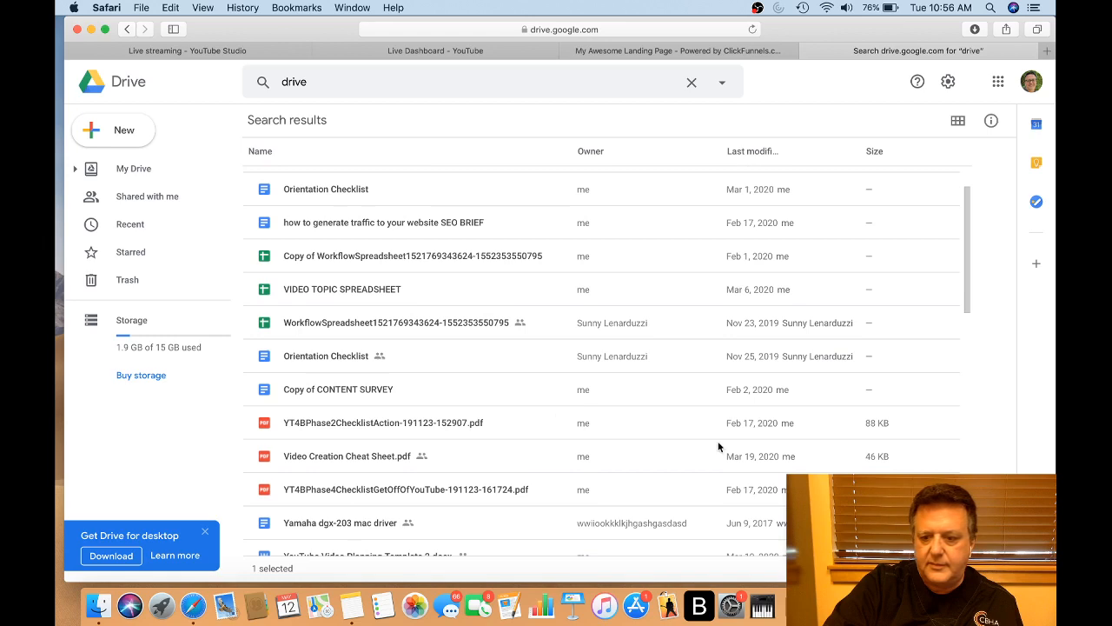
scroll(539, 383, up, 2)
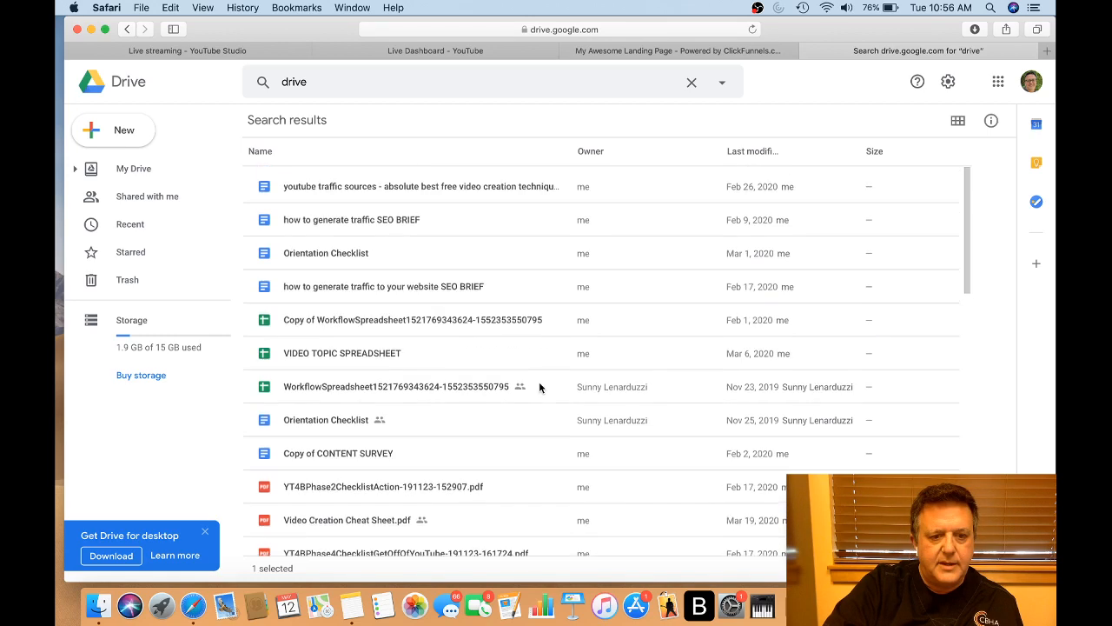
scroll(539, 387, down, 6)
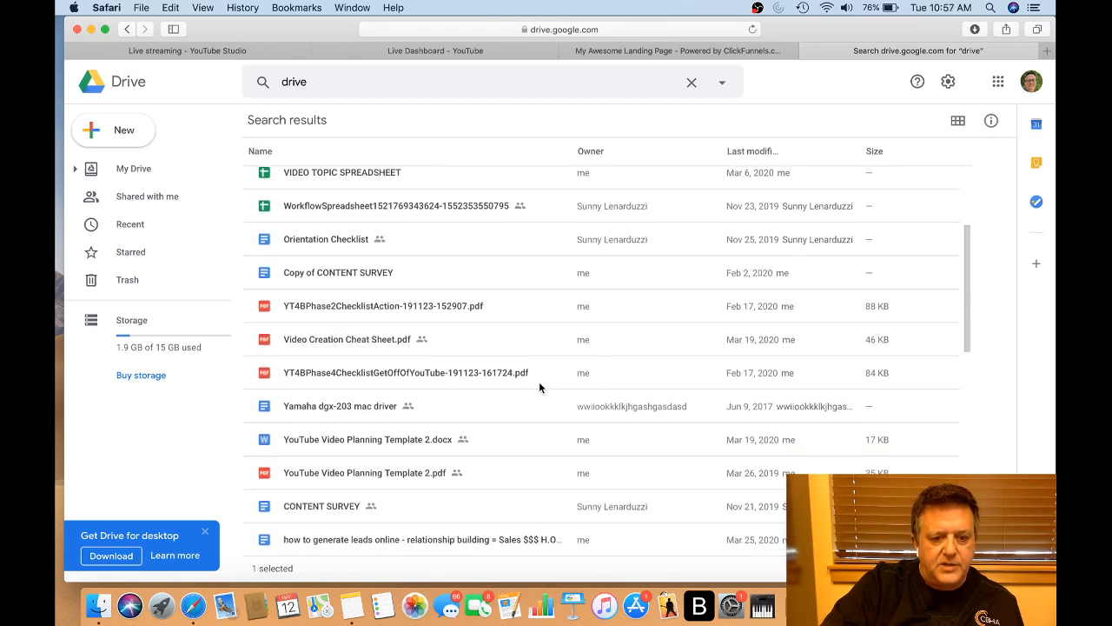
scroll(539, 387, down, 14)
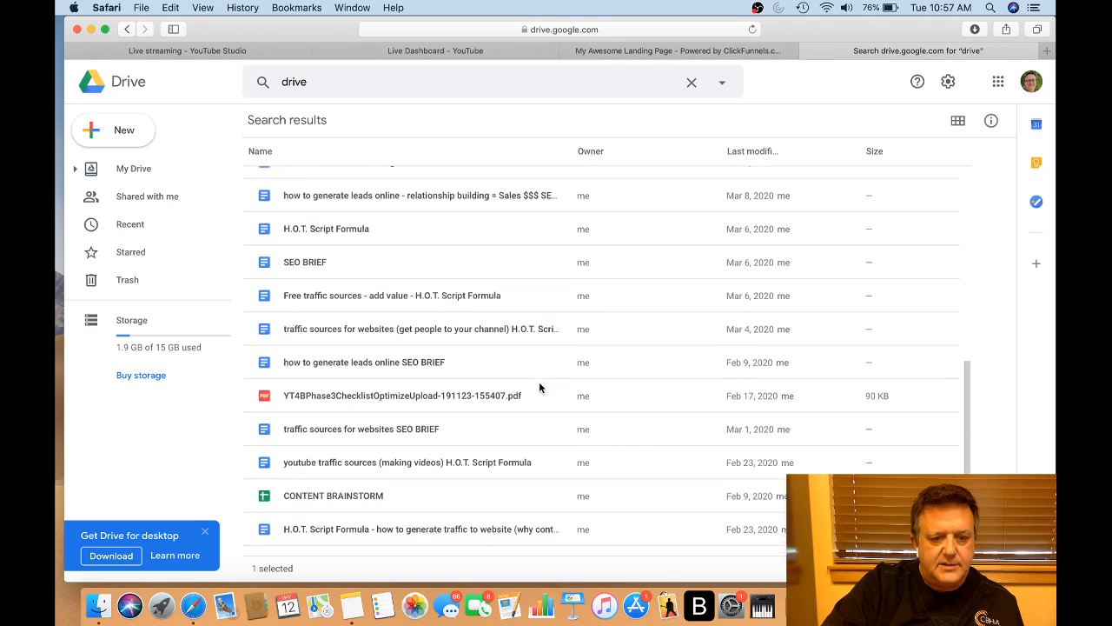
scroll(539, 387, up, 15)
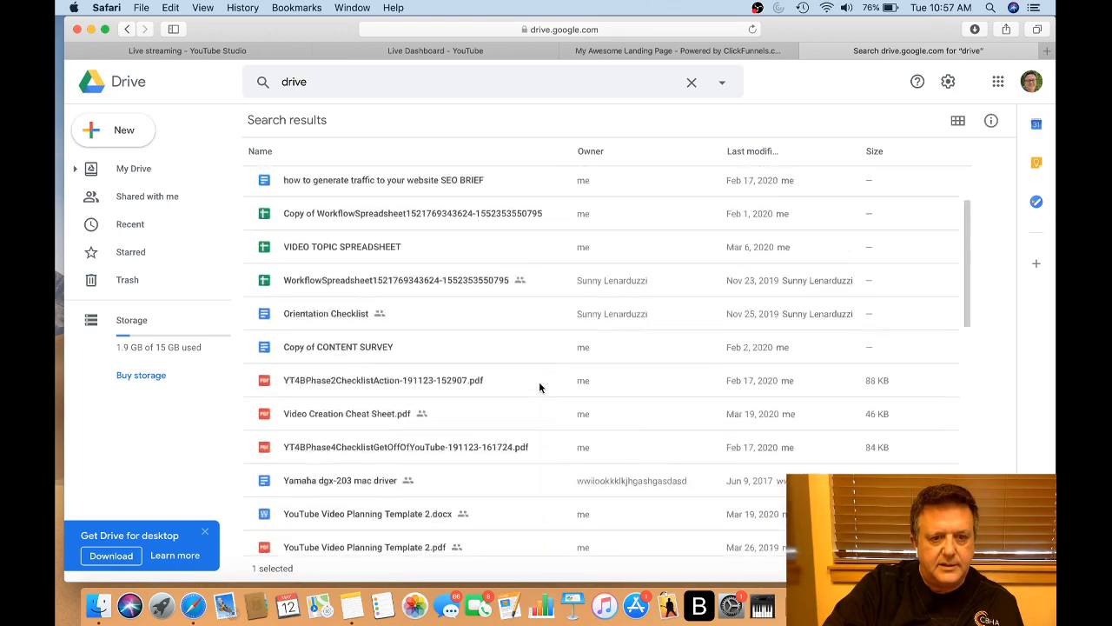
scroll(539, 382, up, 1)
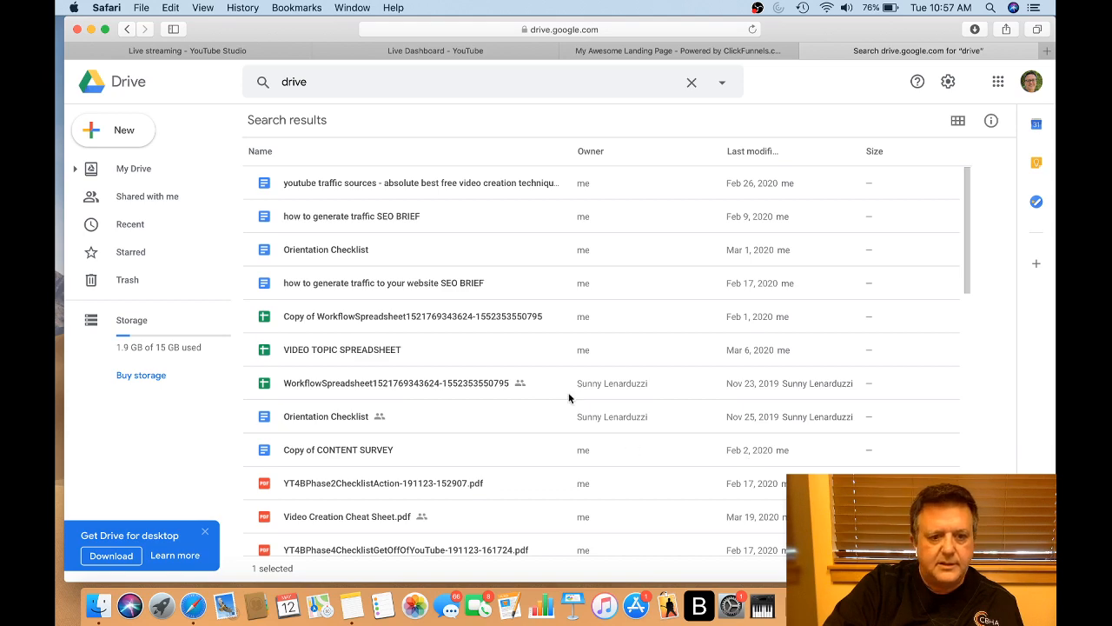
scroll(569, 398, down, 5)
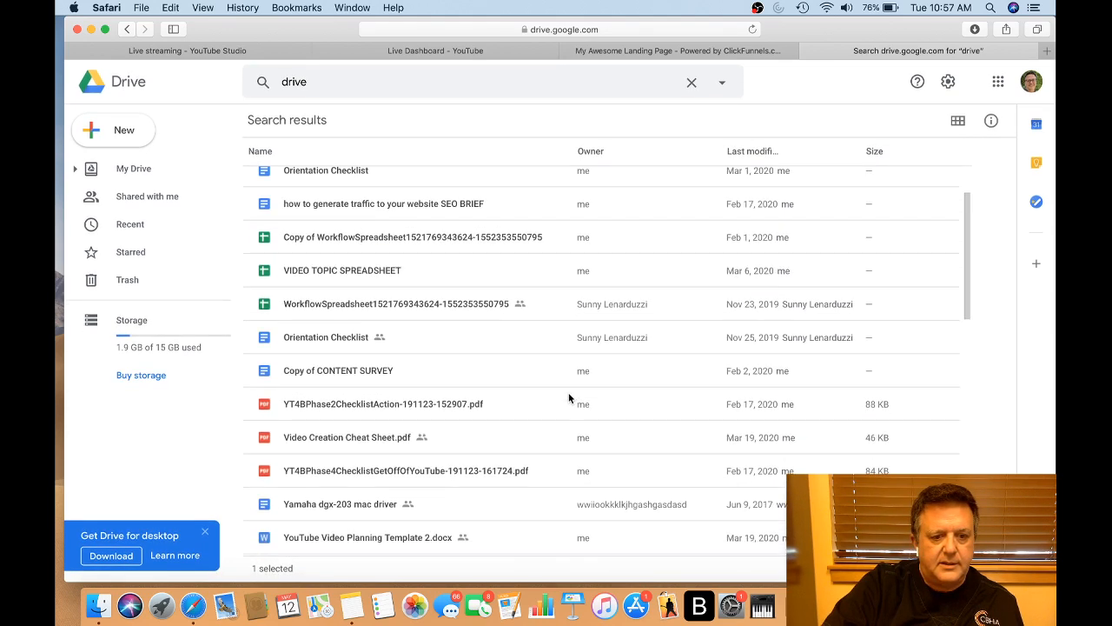
scroll(570, 398, down, 9)
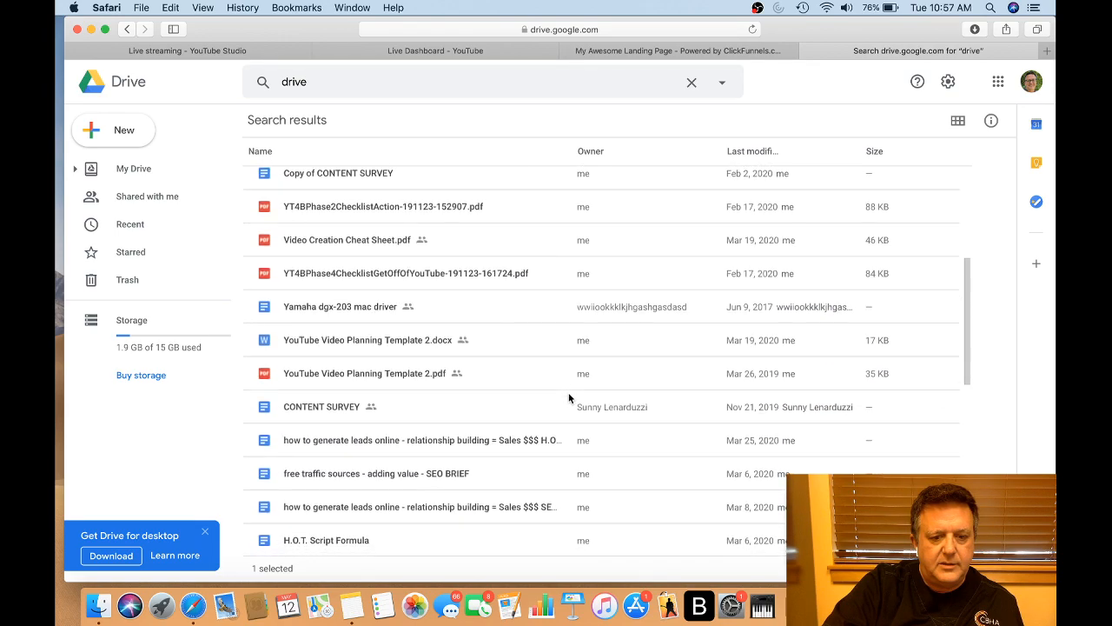
scroll(569, 398, up, 10)
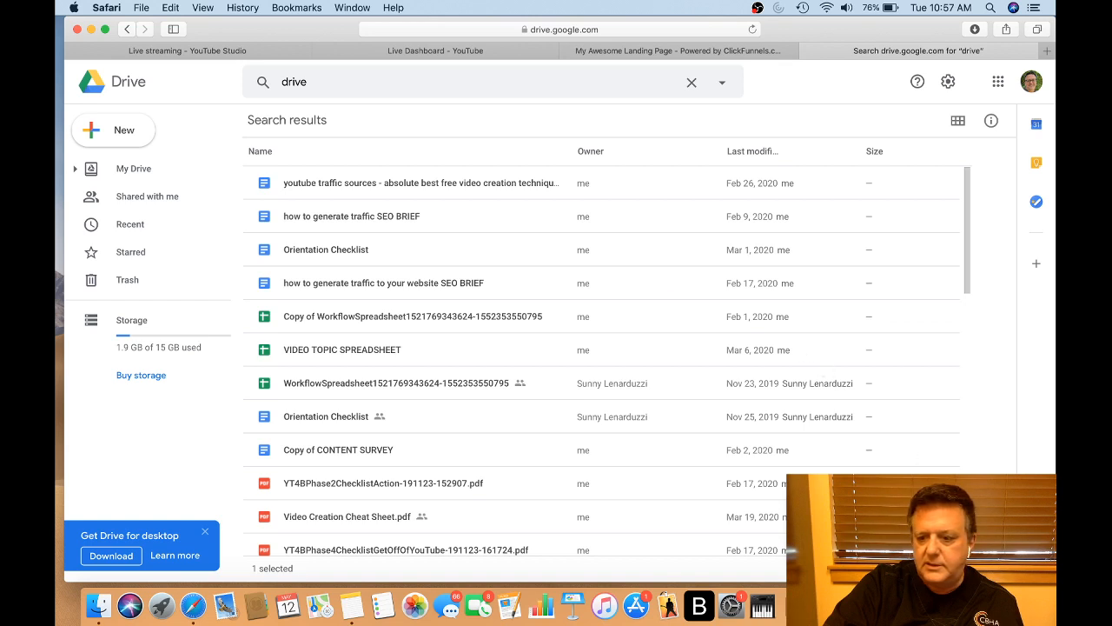
Locate the uploaded "Fitness Video Vibes.pdf" in My Drive and copy its sharing link
click(1019, 558)
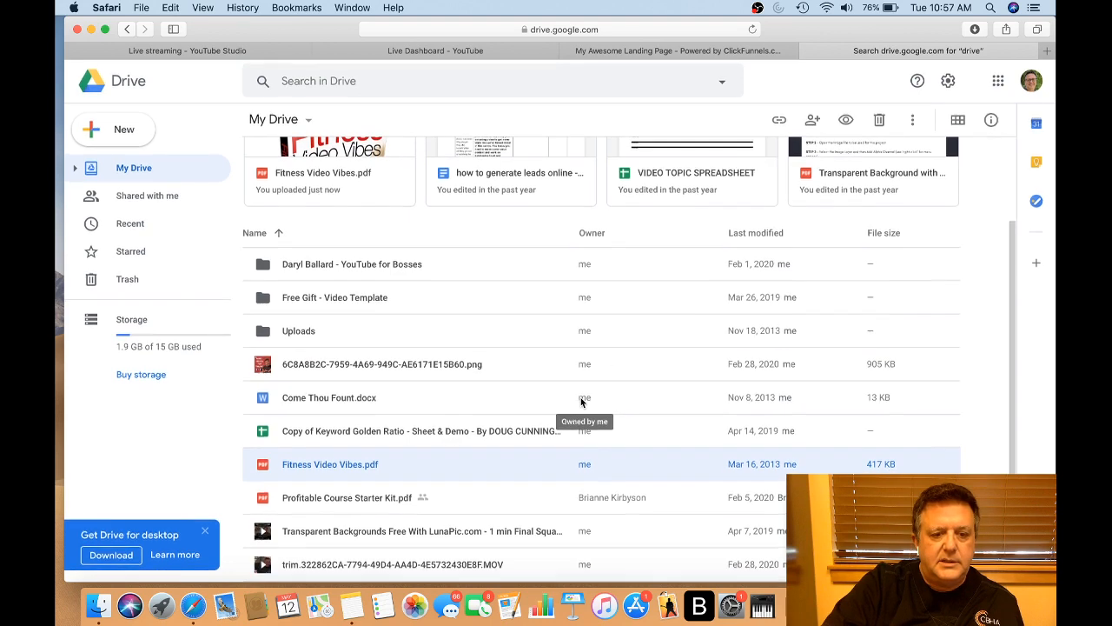
scroll(382, 368, up, 1)
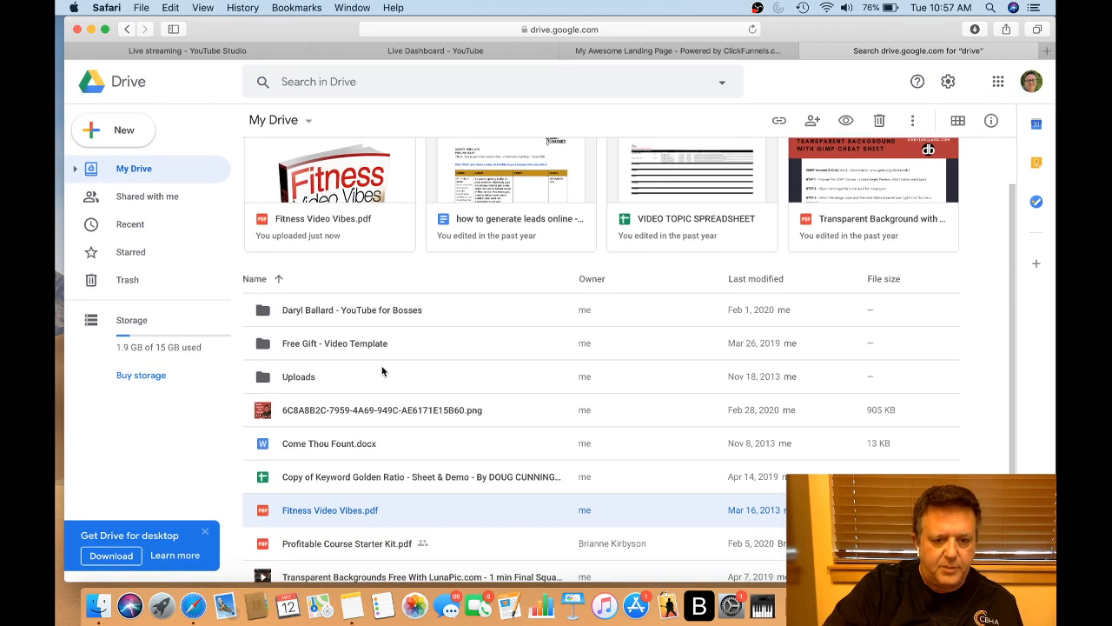
scroll(410, 470, down, 1)
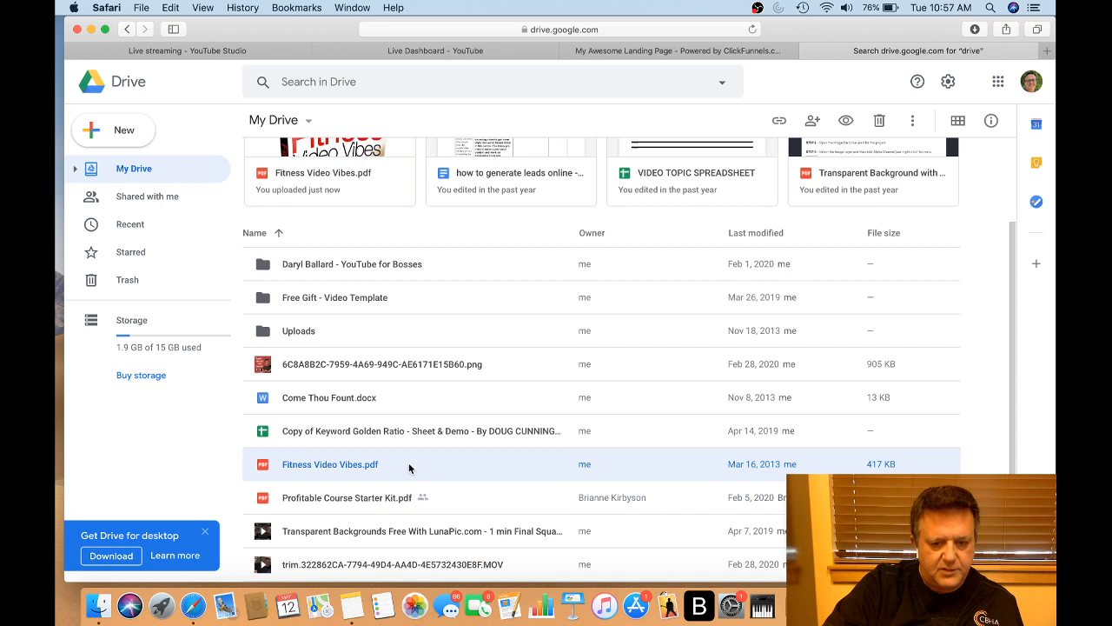
right_click(315, 467)
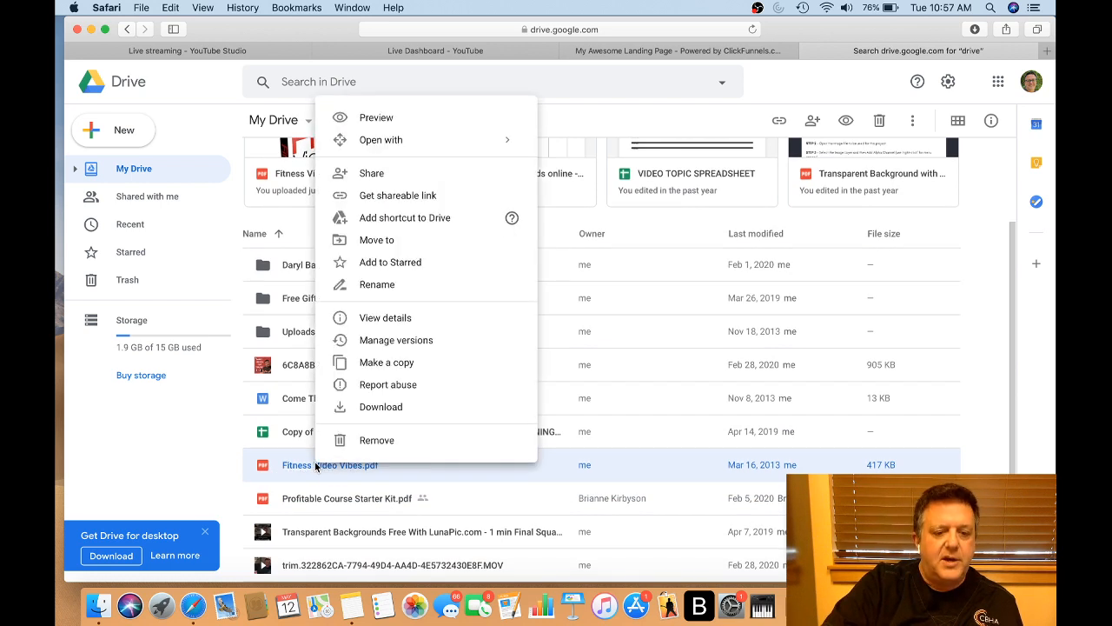
click(371, 174)
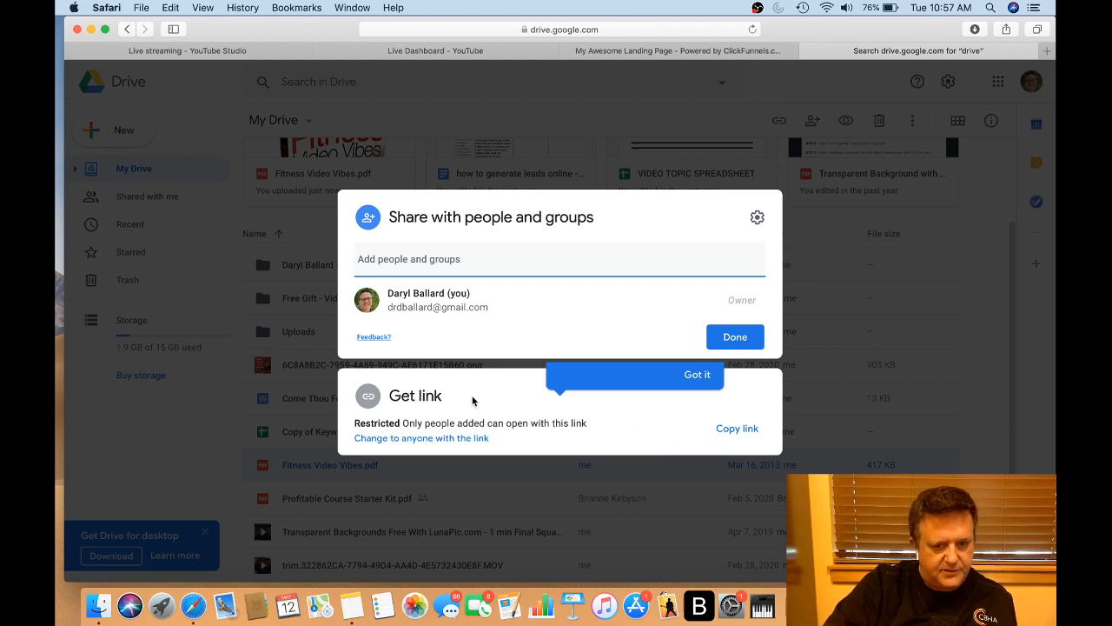
click(734, 430)
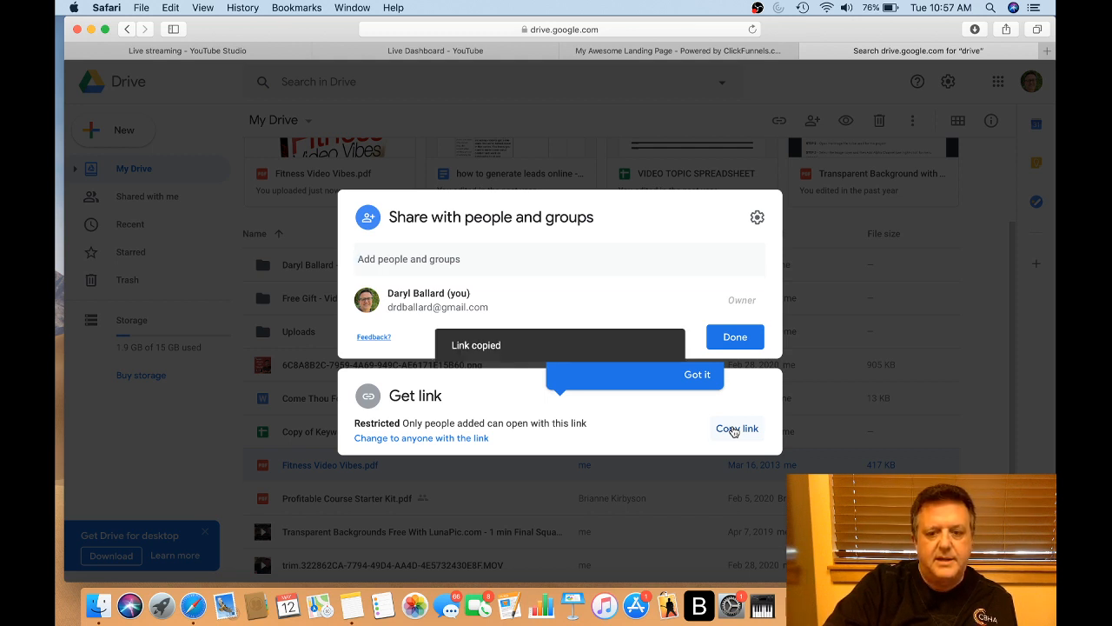
click(642, 139)
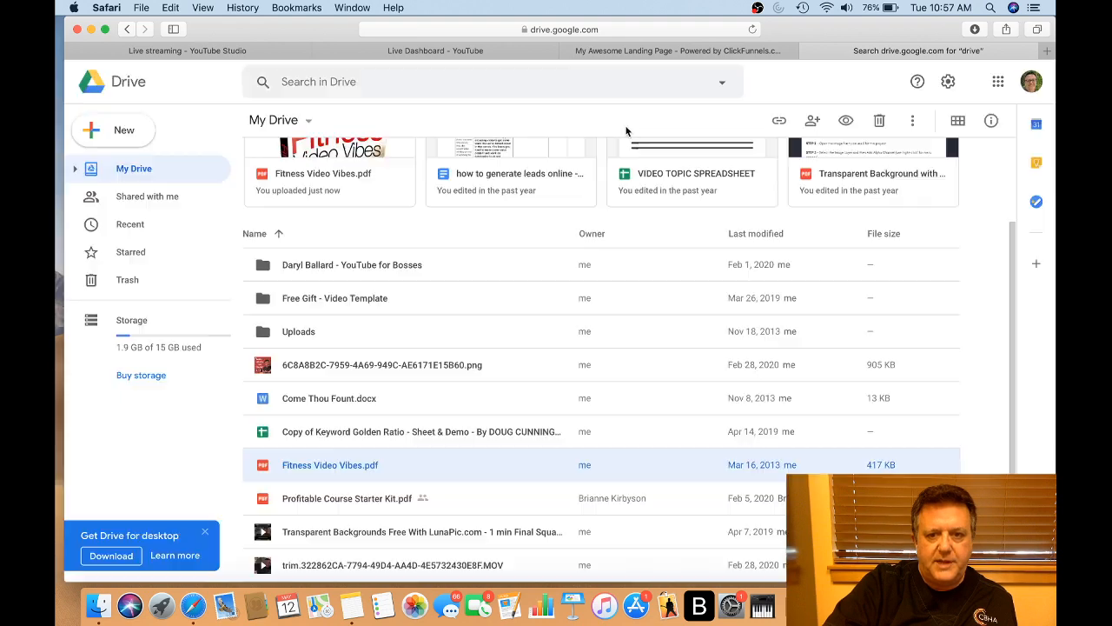
Return to the Thank You page editor and set the download button's action to Go to Website URL with the copied Drive link
click(615, 51)
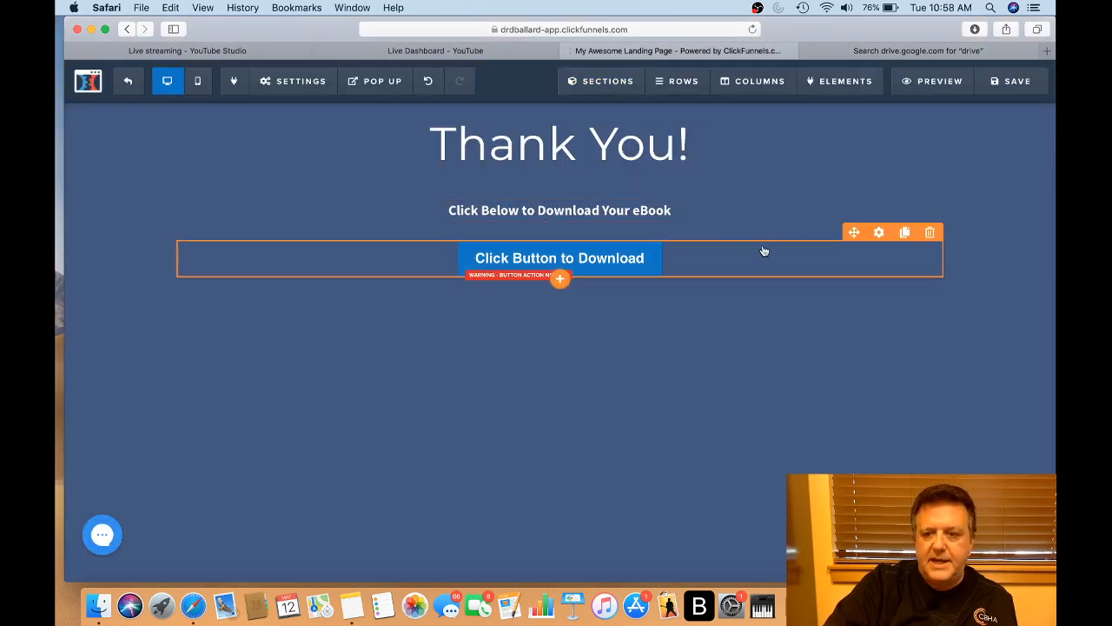
click(879, 232)
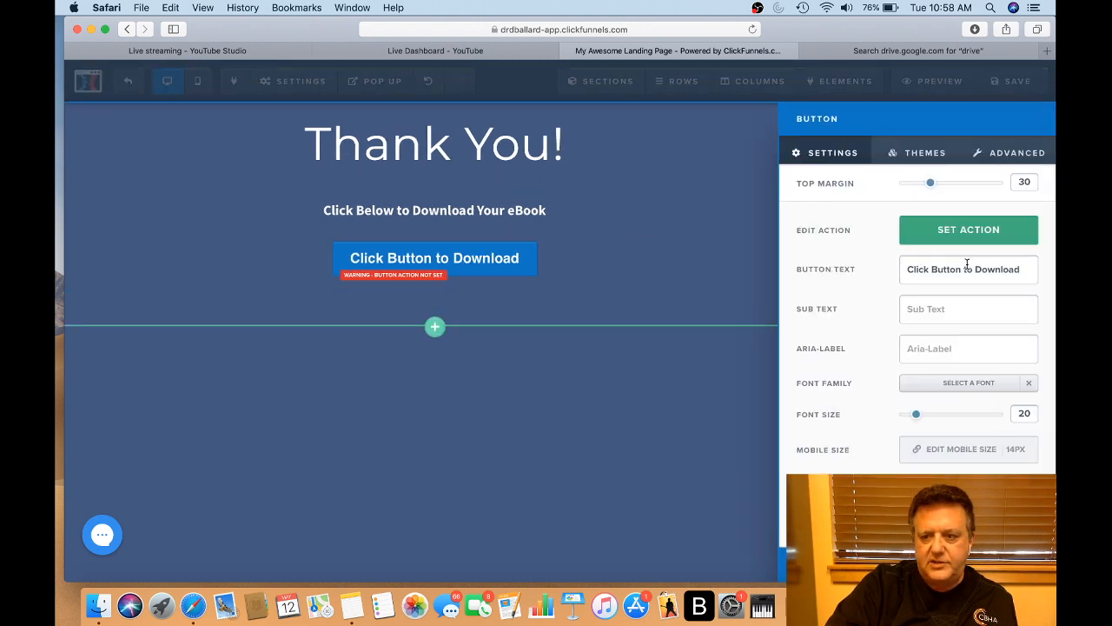
click(963, 231)
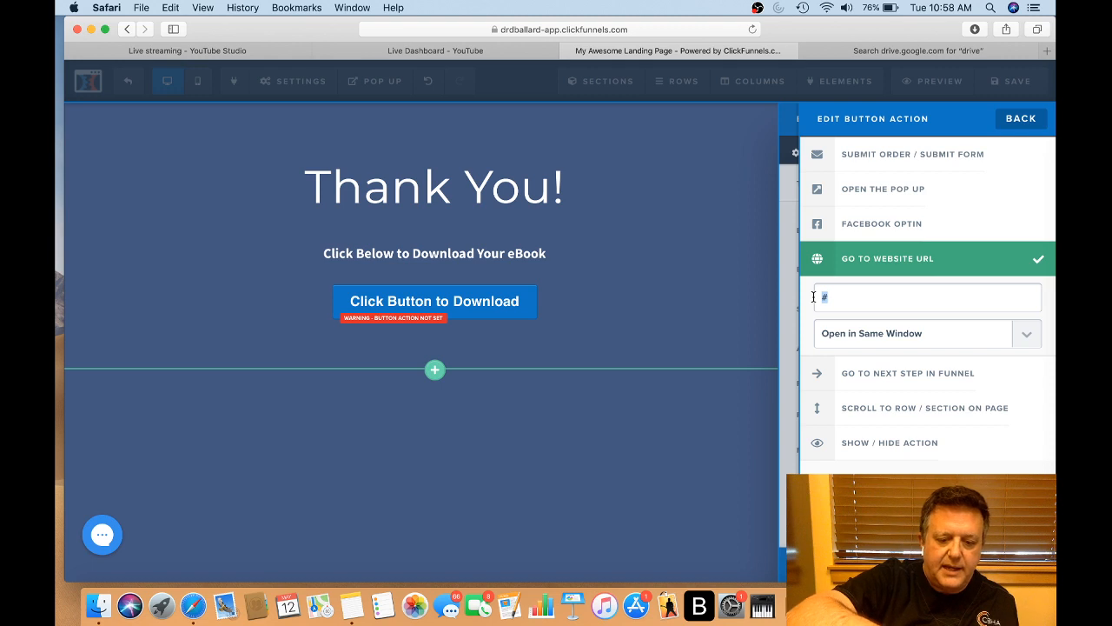
key(super+v)
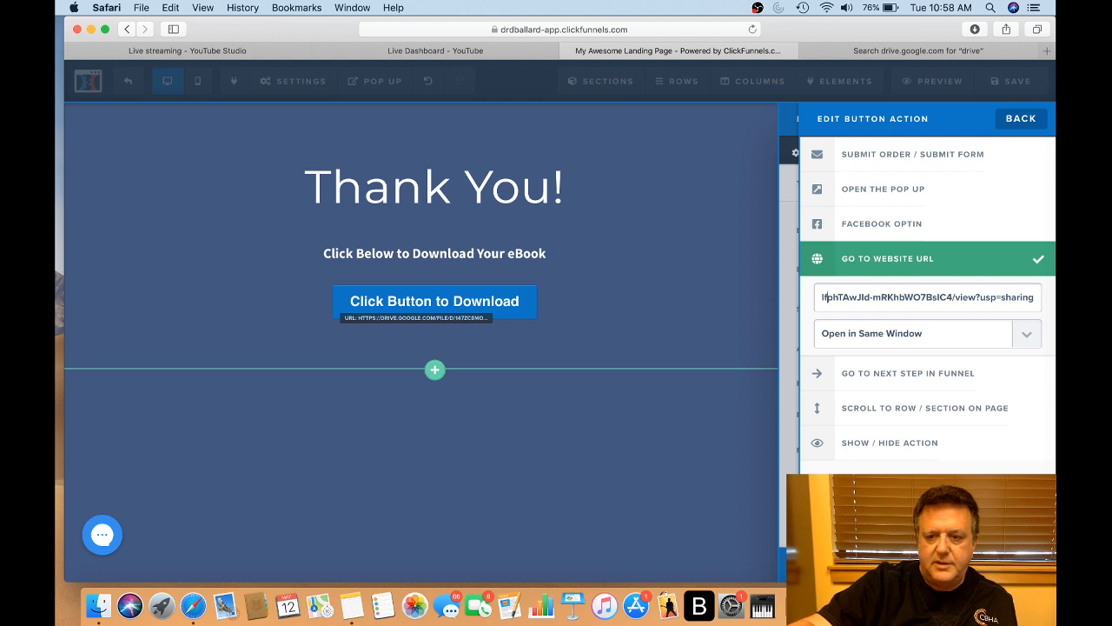
key(Left)
key(Left)
key(Left)
key(Left)
key(Left)
key(Left)
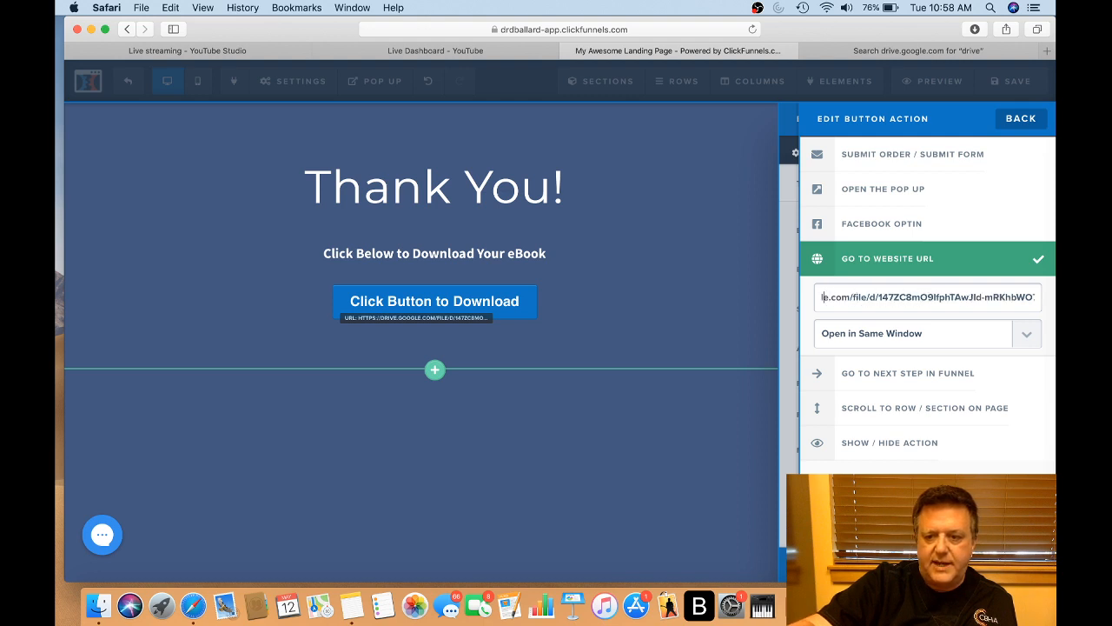
key(Left)
key(Left)
key(Left)
key(Left)
key(Left)
key(Left)
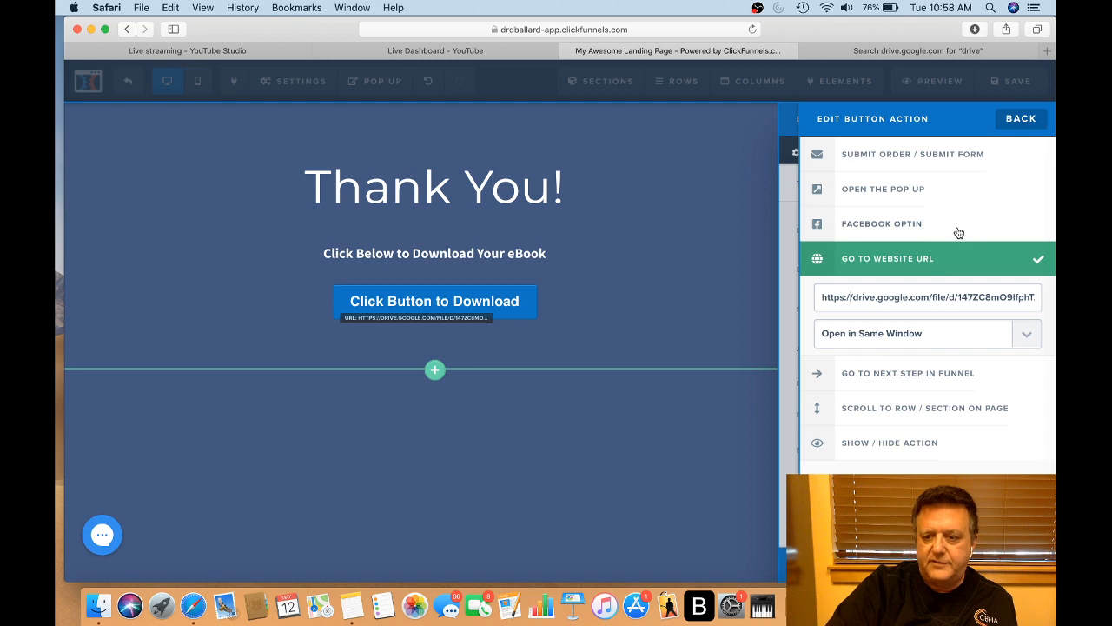
click(711, 174)
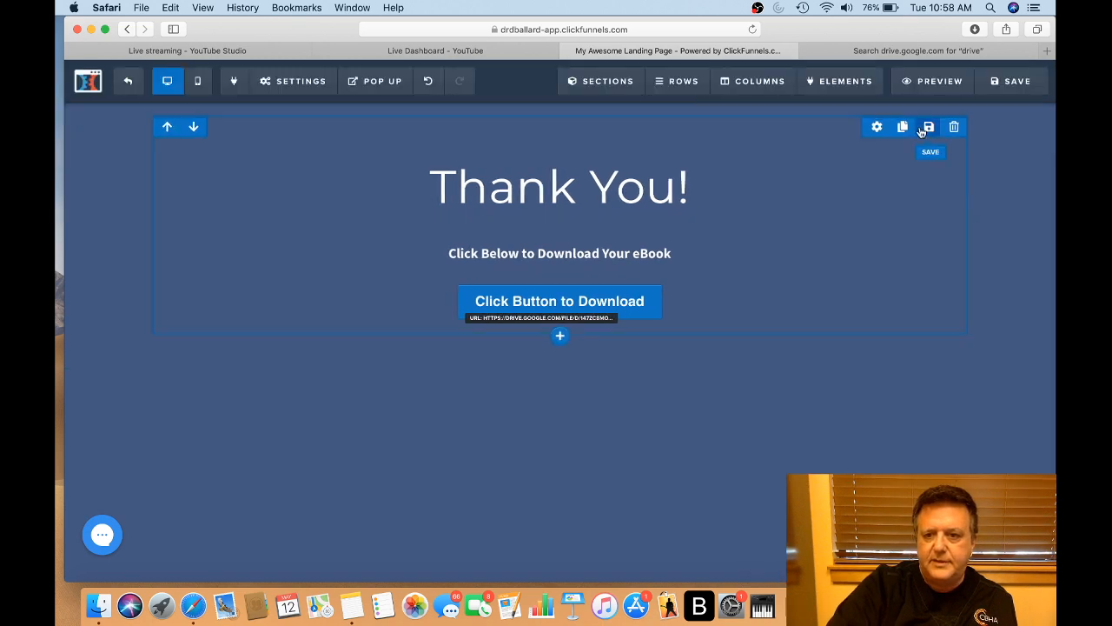
Save the Thank You page and check its layout in mobile view
click(1015, 83)
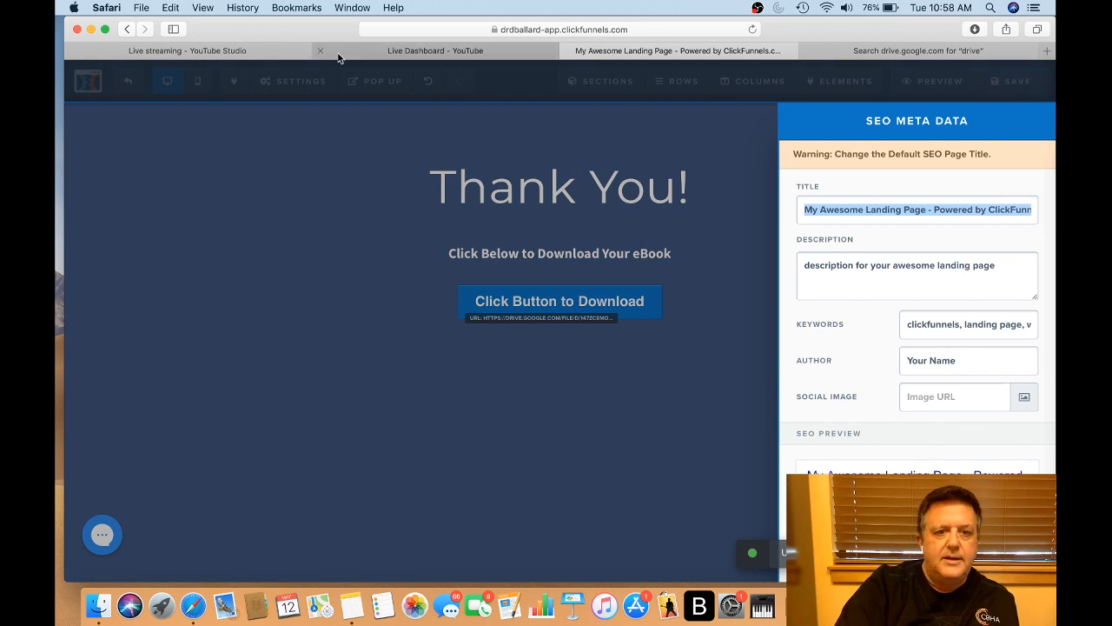
click(288, 168)
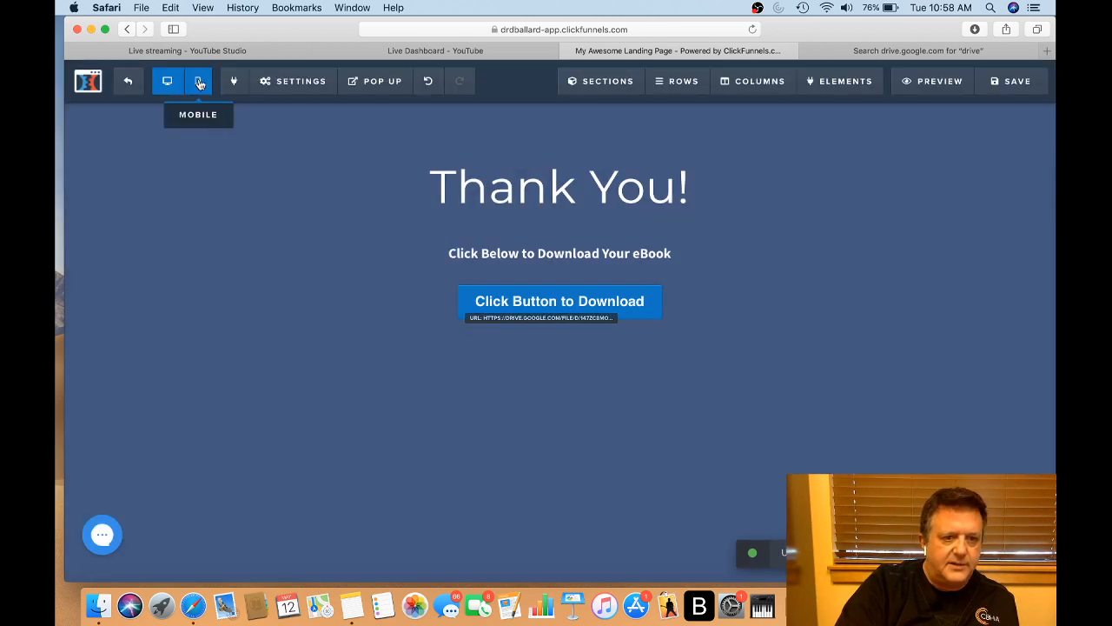
click(199, 83)
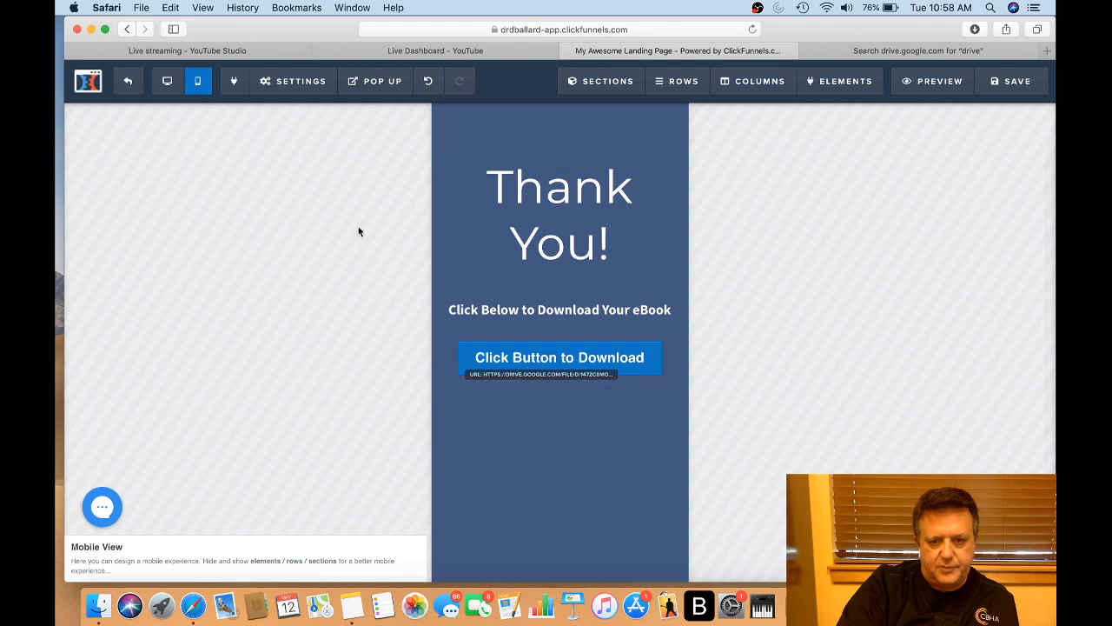
click(167, 80)
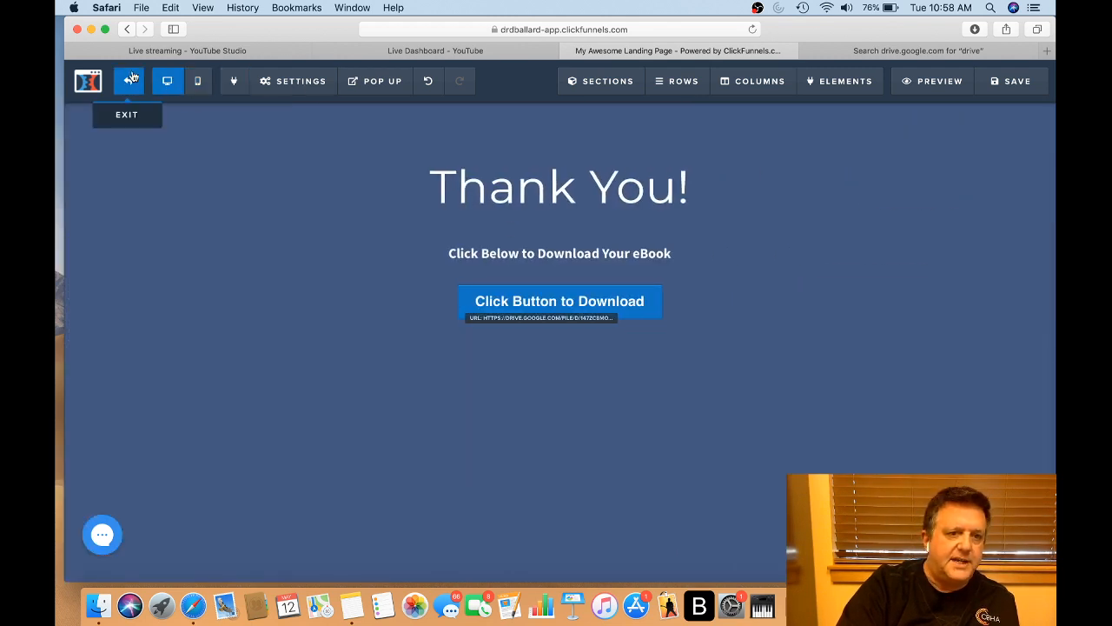
Exit the page editor and preview the funnel's Optin sales page
click(130, 81)
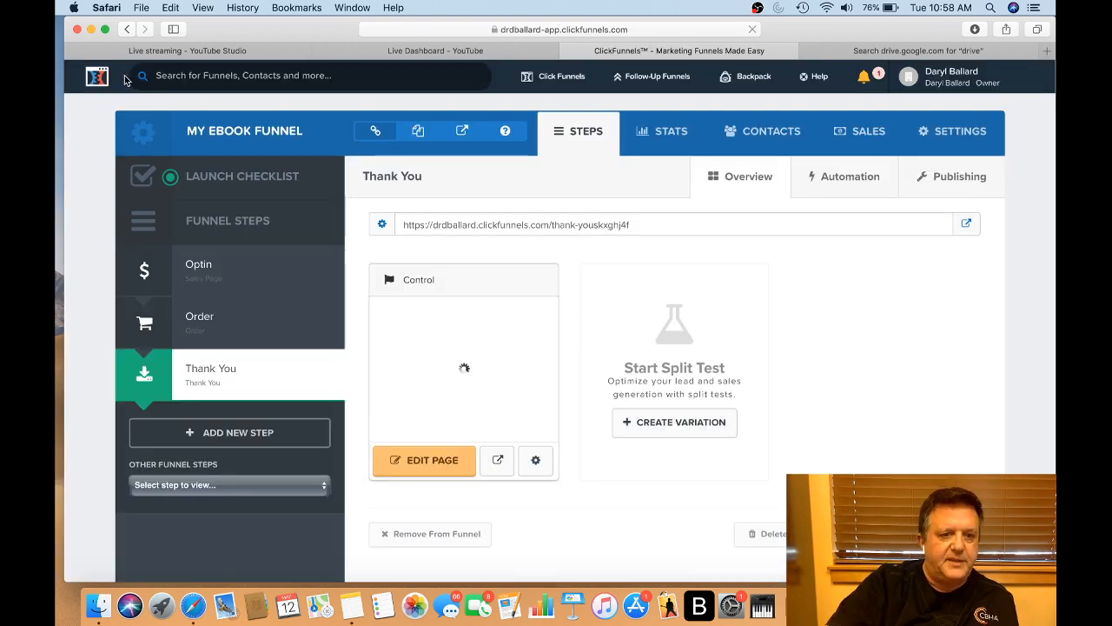
click(206, 266)
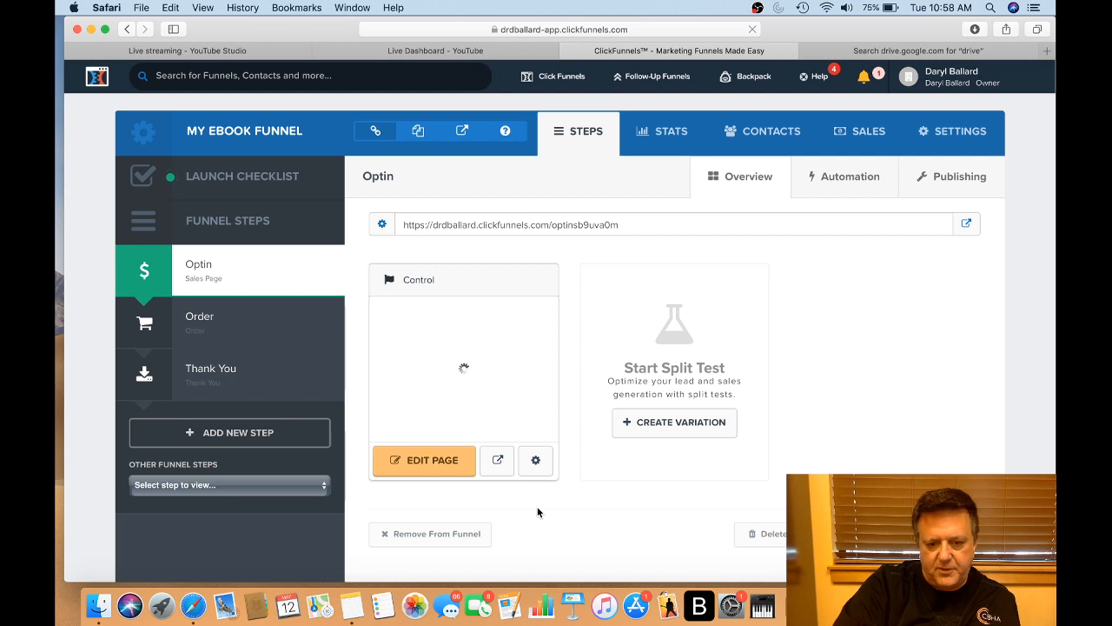
scroll(495, 465, down, 2)
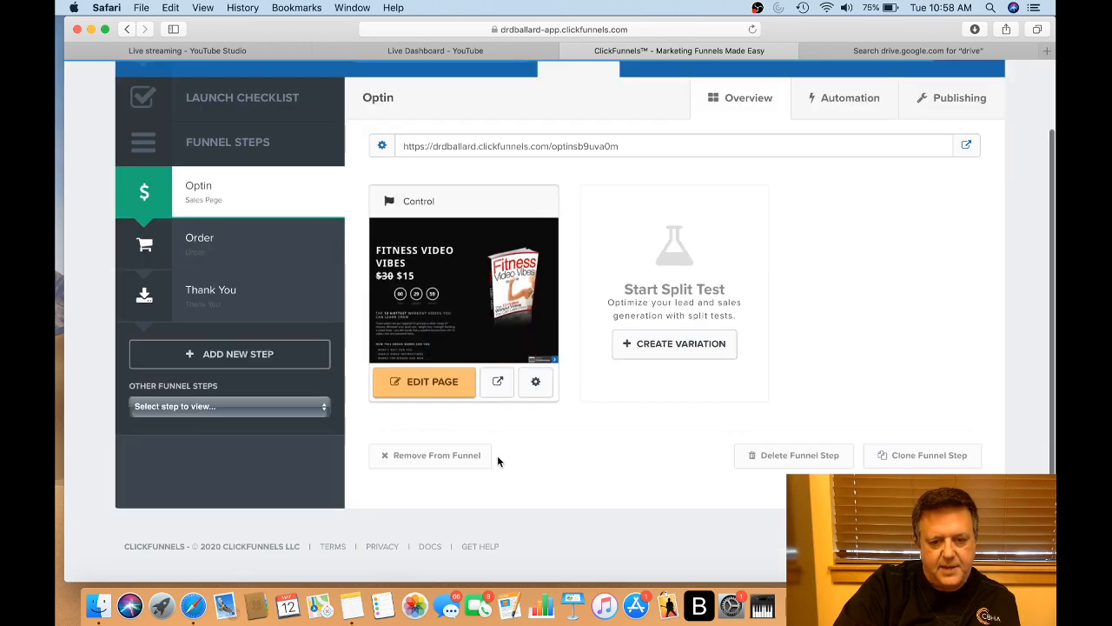
click(500, 383)
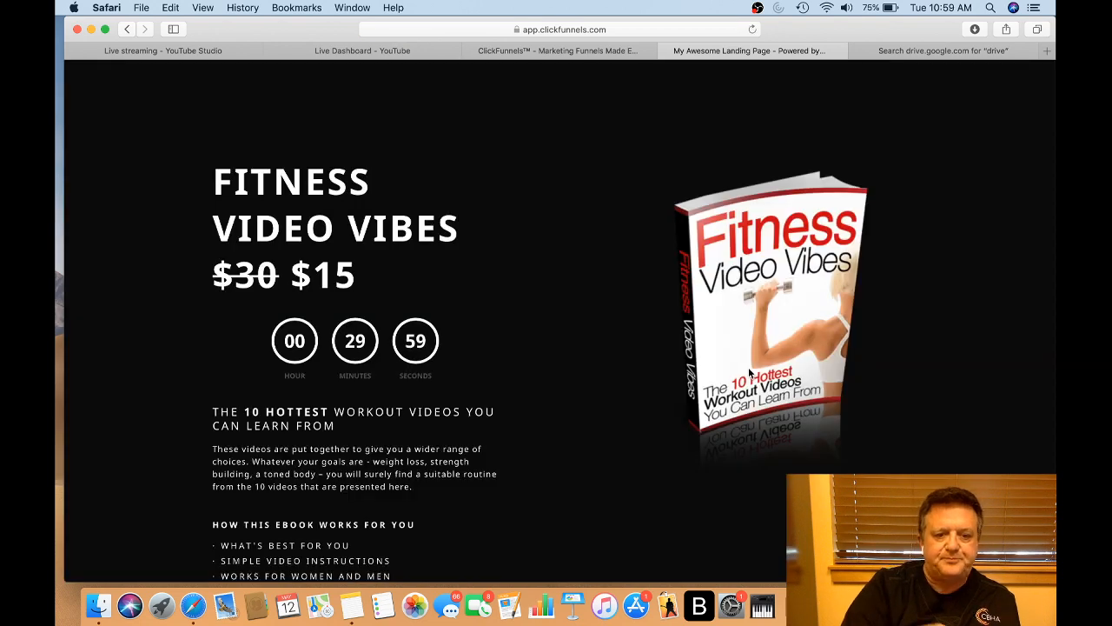
scroll(607, 349, down, 2)
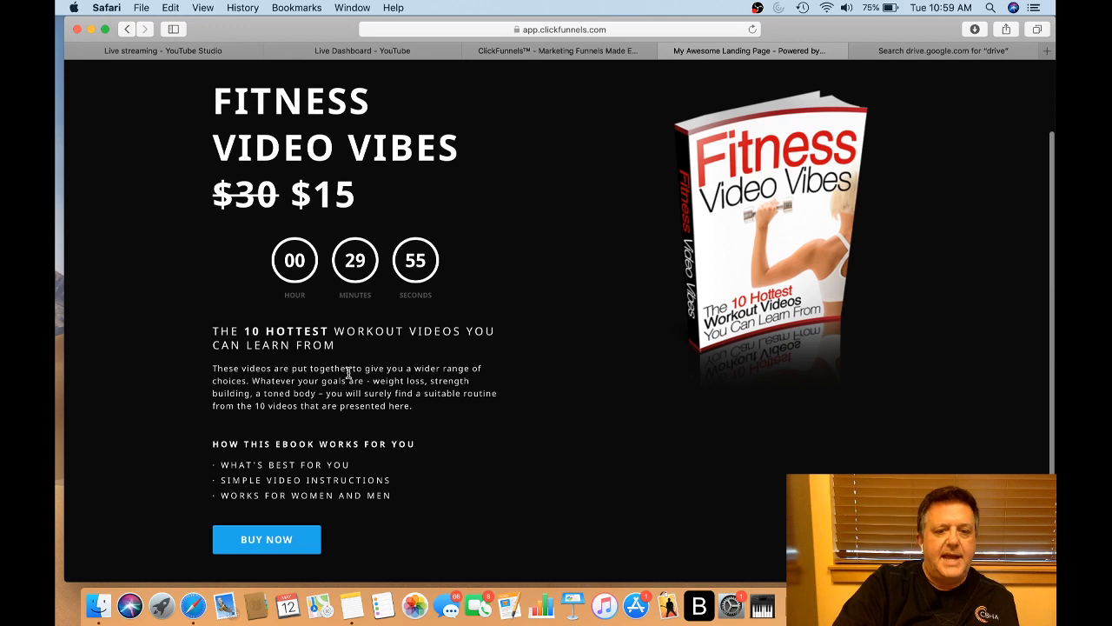
Test the sales page's Buy Now button and review the order page it leads to
click(267, 539)
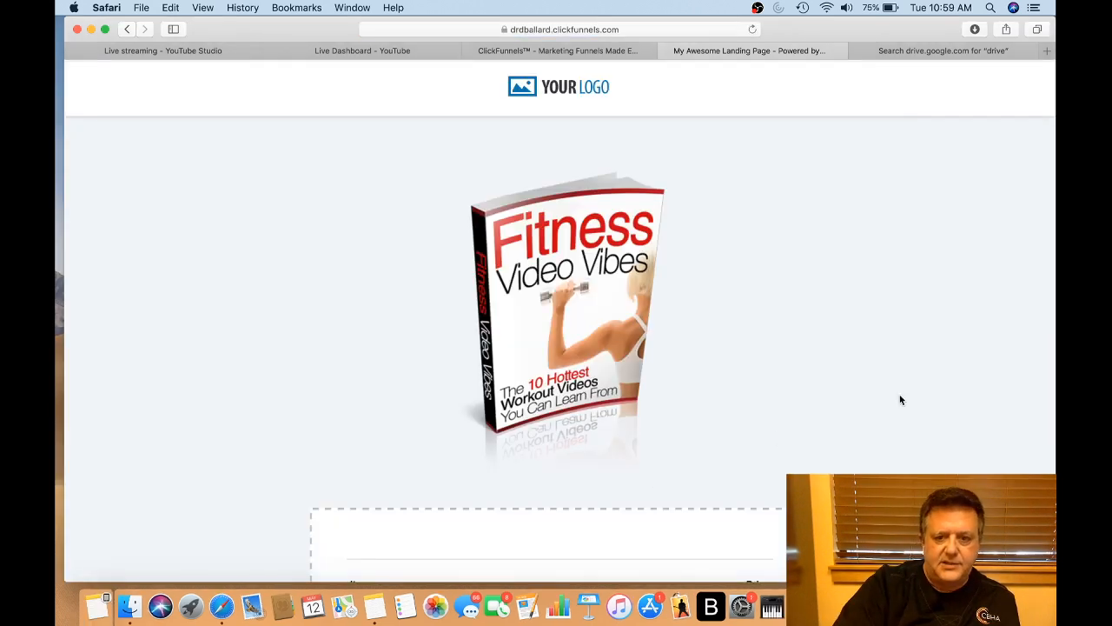
scroll(900, 399, down, 10)
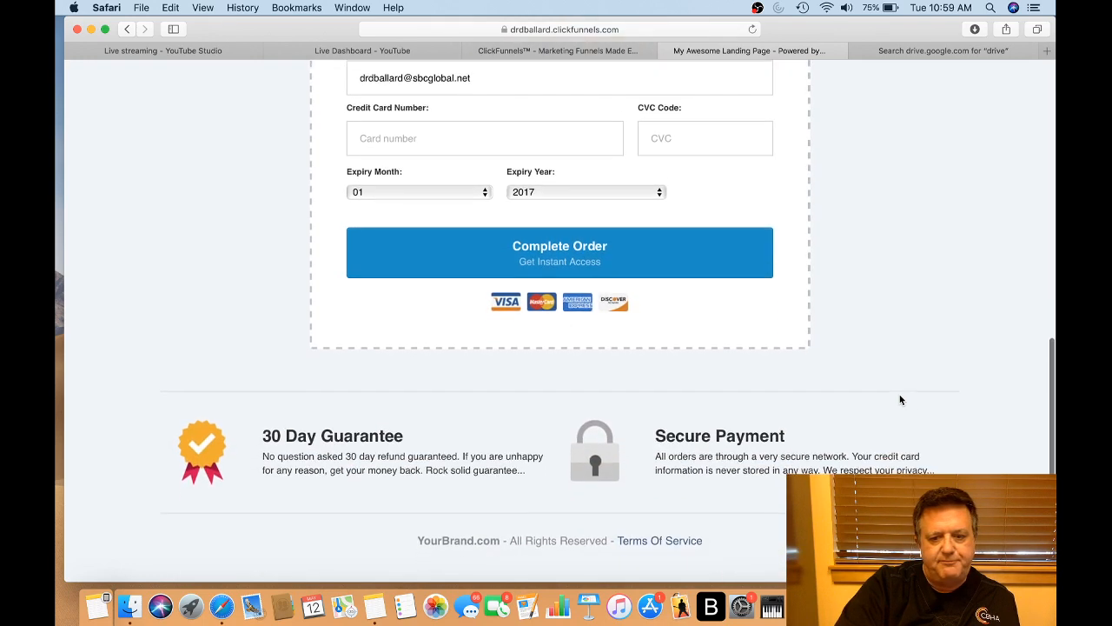
scroll(900, 400, up, 5)
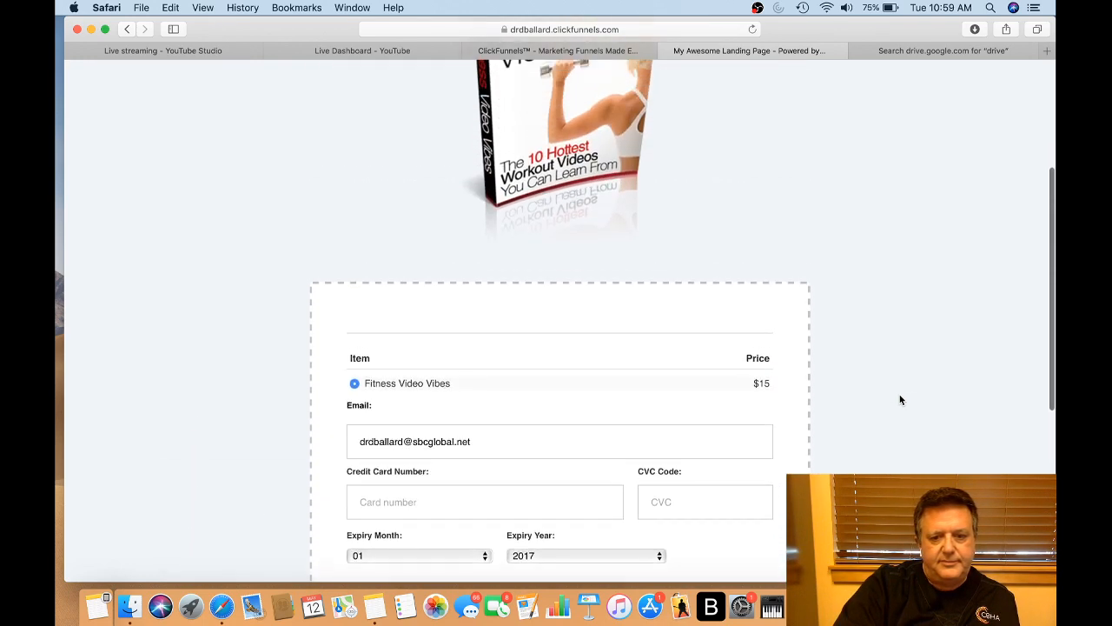
scroll(900, 400, up, 3)
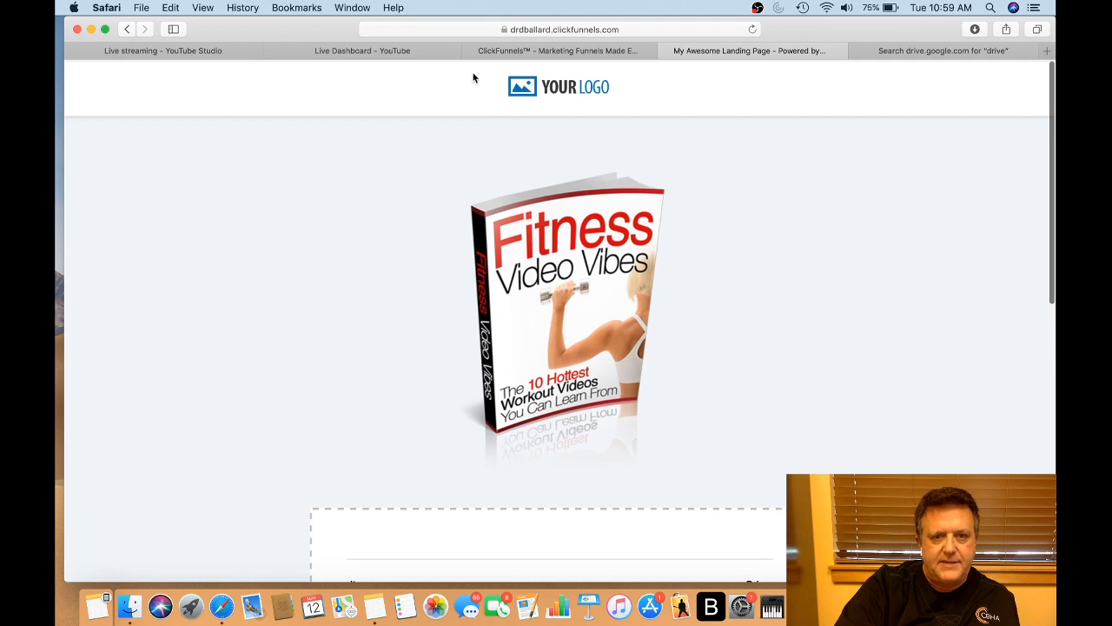
Return to the funnel steps and preview the Thank You page
click(496, 50)
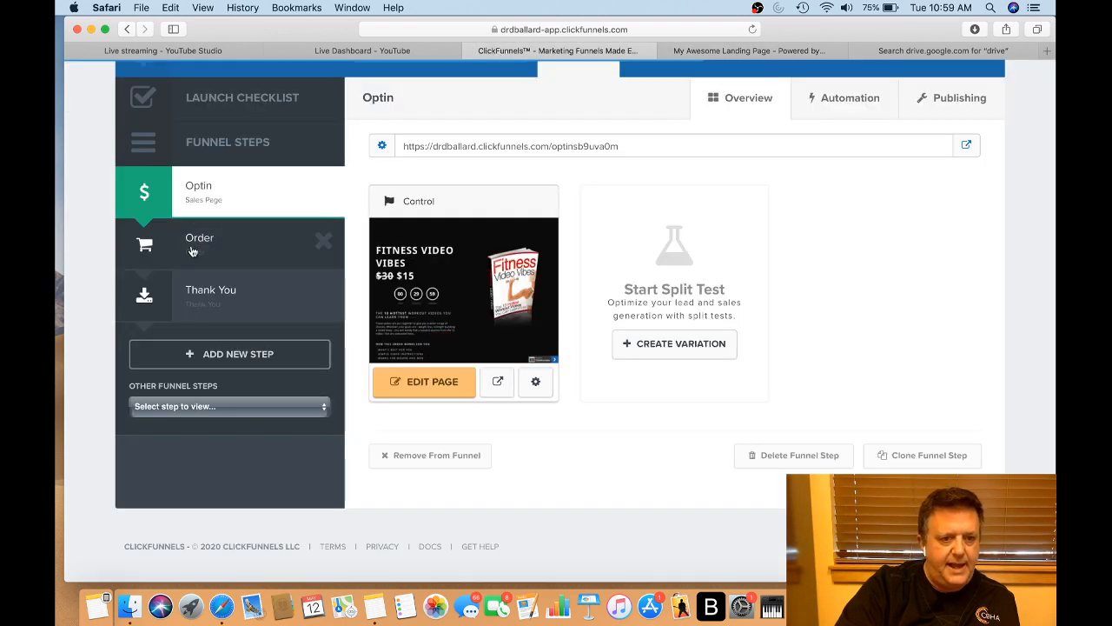
click(210, 293)
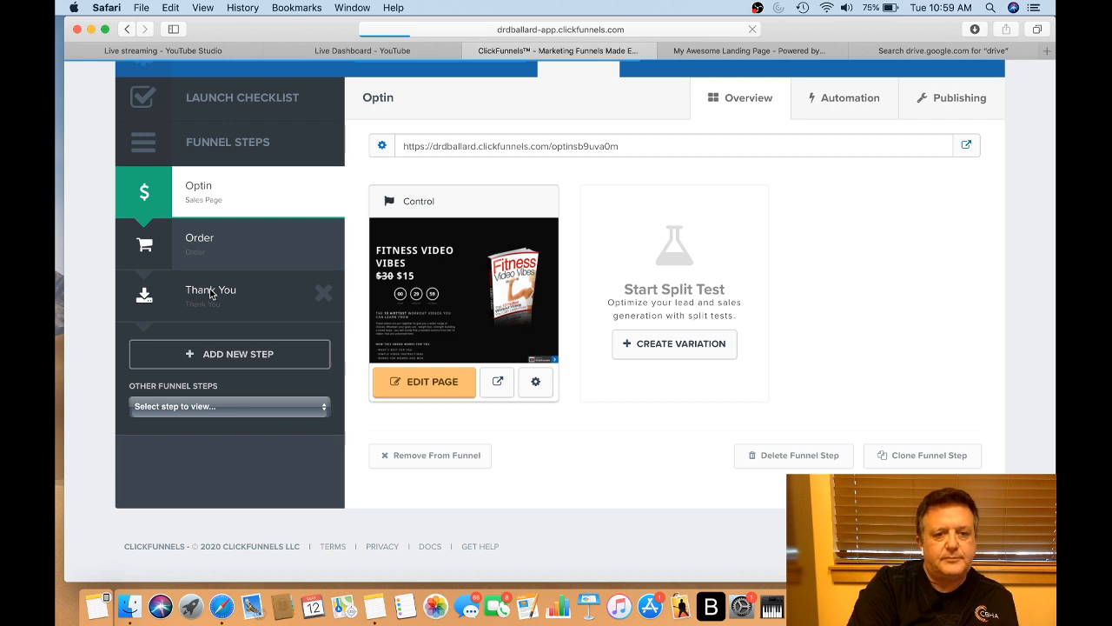
scroll(417, 424, down, 3)
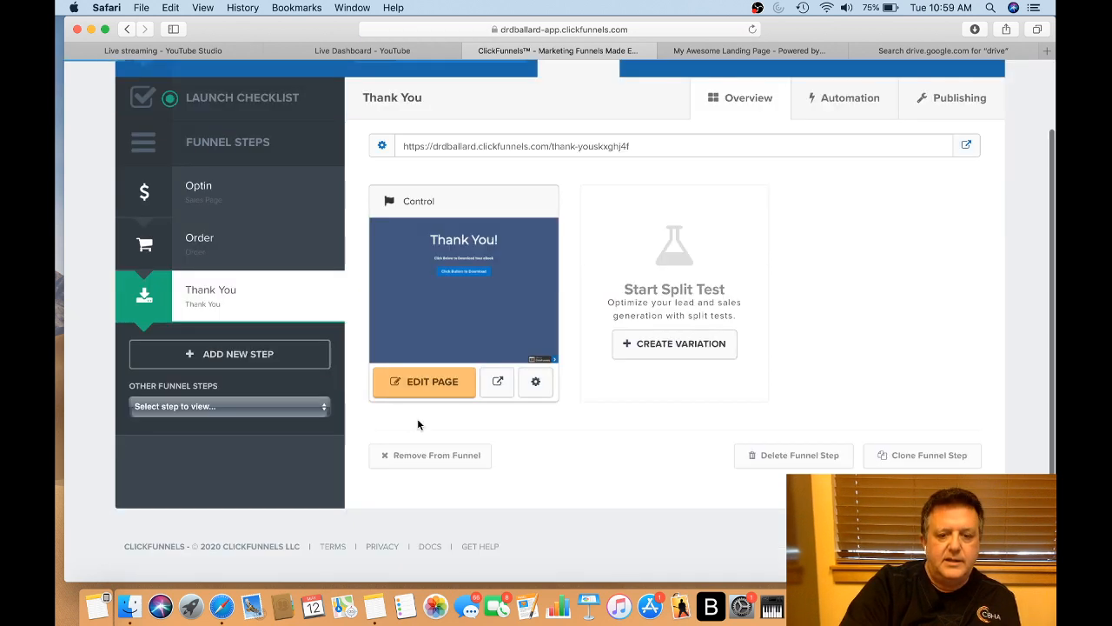
click(498, 383)
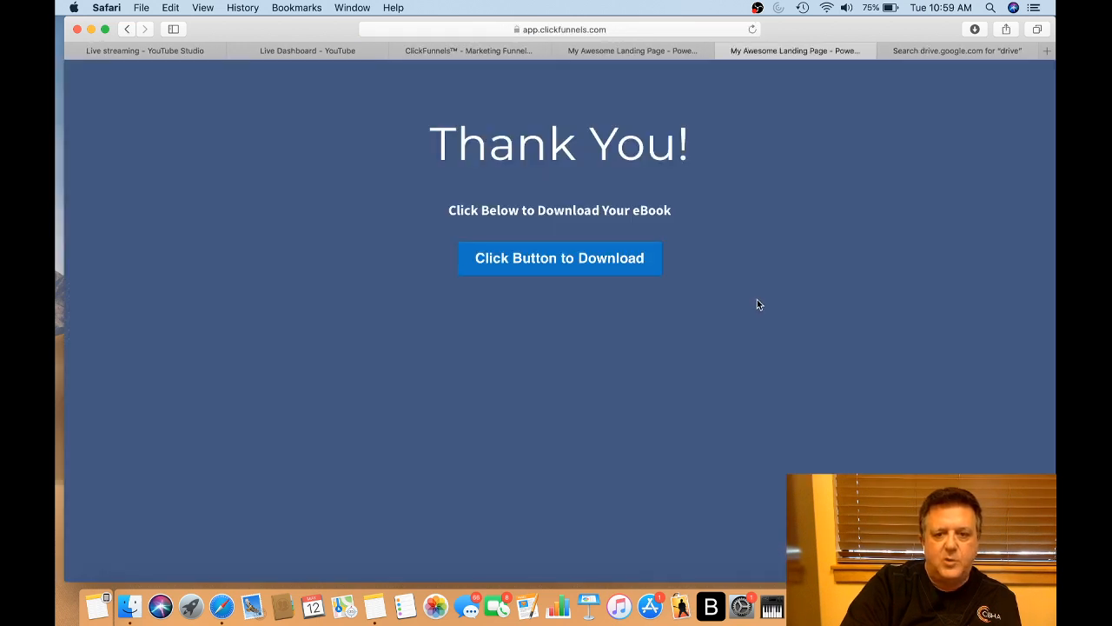
Test the "Click Button to Download" button and look through the linked ebook PDF
click(560, 259)
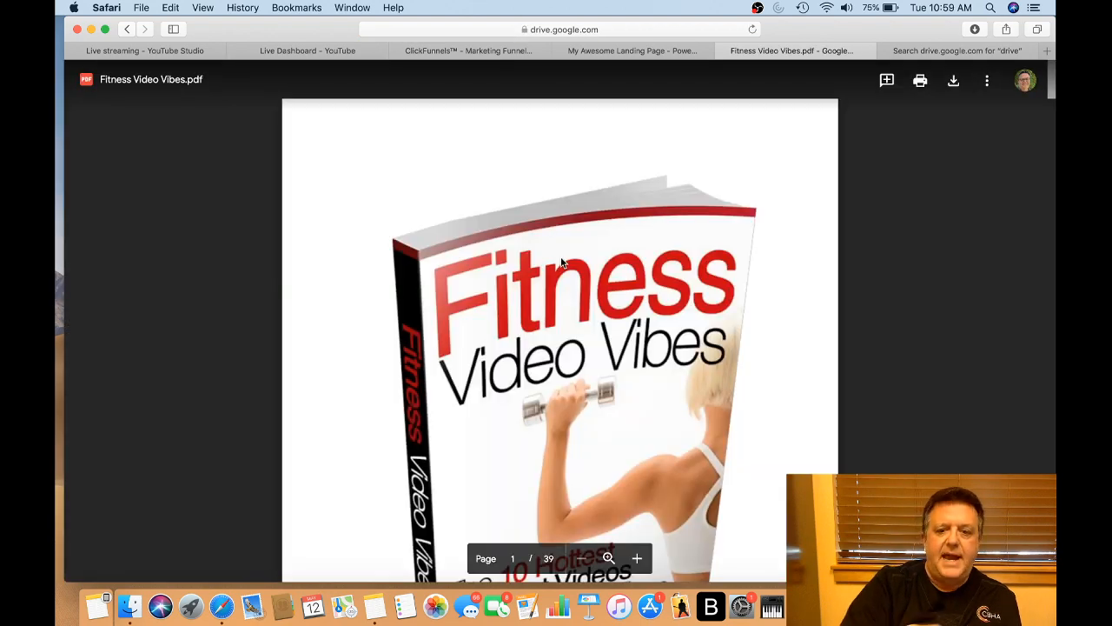
scroll(560, 261, down, 20)
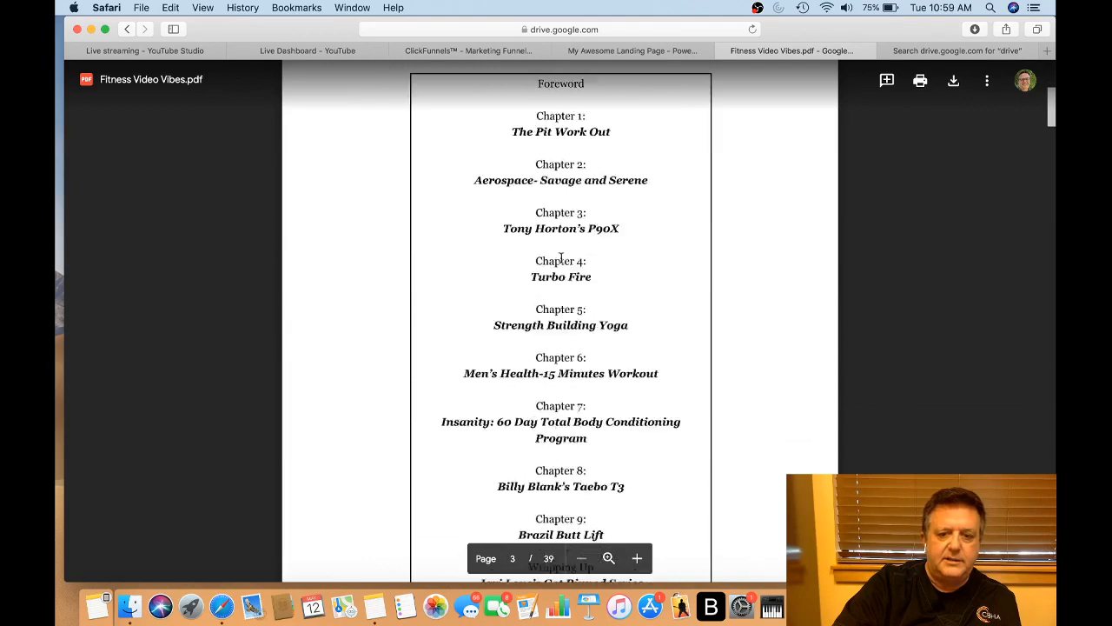
scroll(560, 259, down, 15)
scroll(562, 262, up, 5)
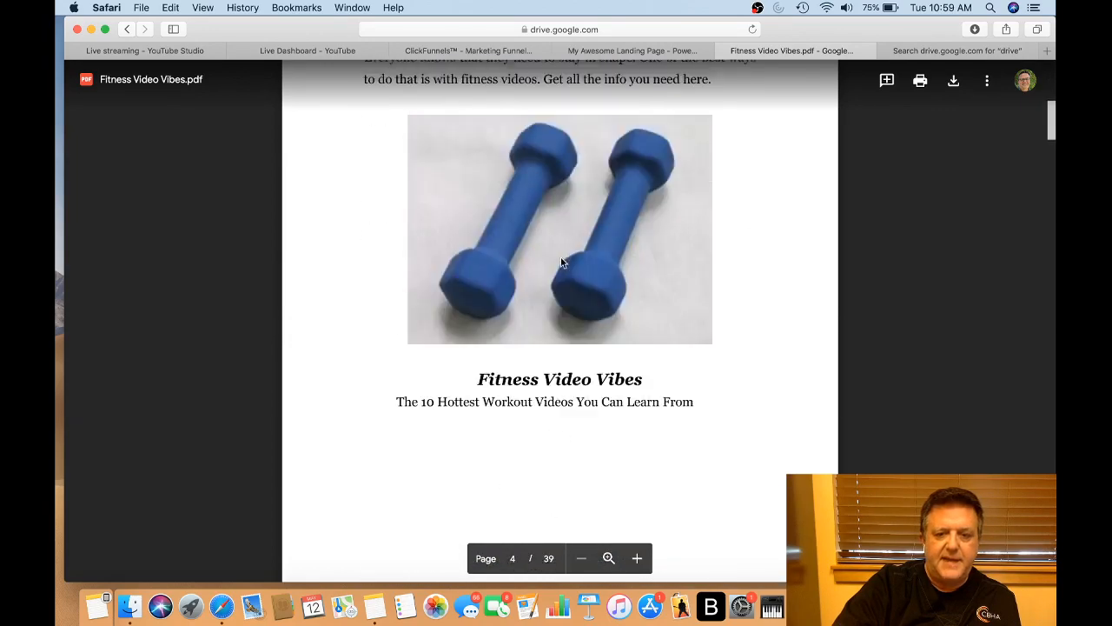
scroll(560, 261, up, 20)
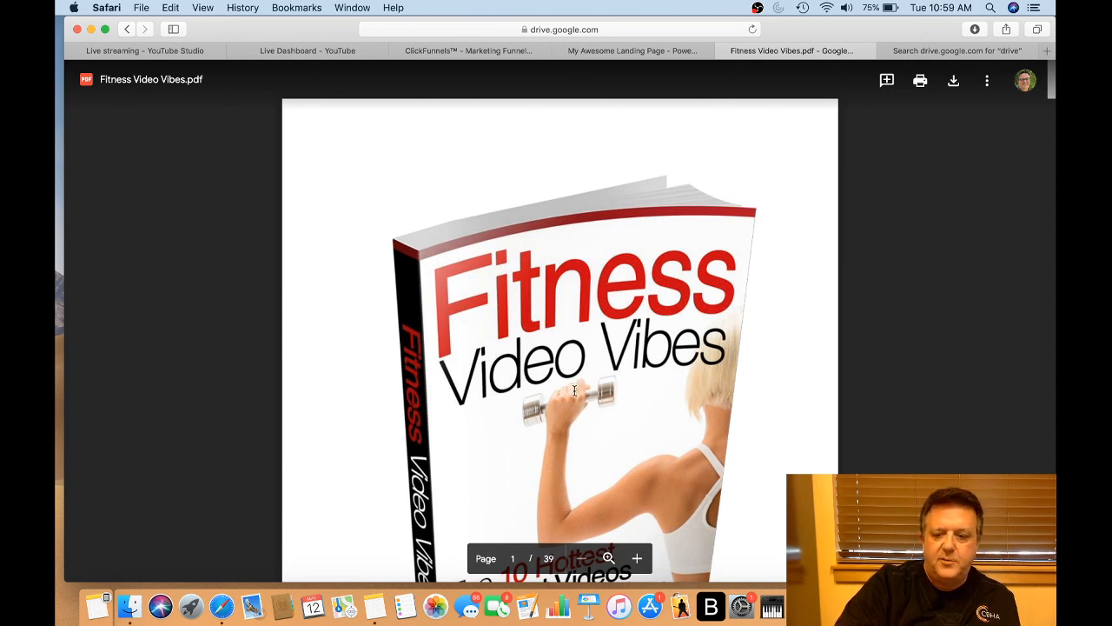
Switch to OBS and change the live scene to Main Ticker
click(982, 606)
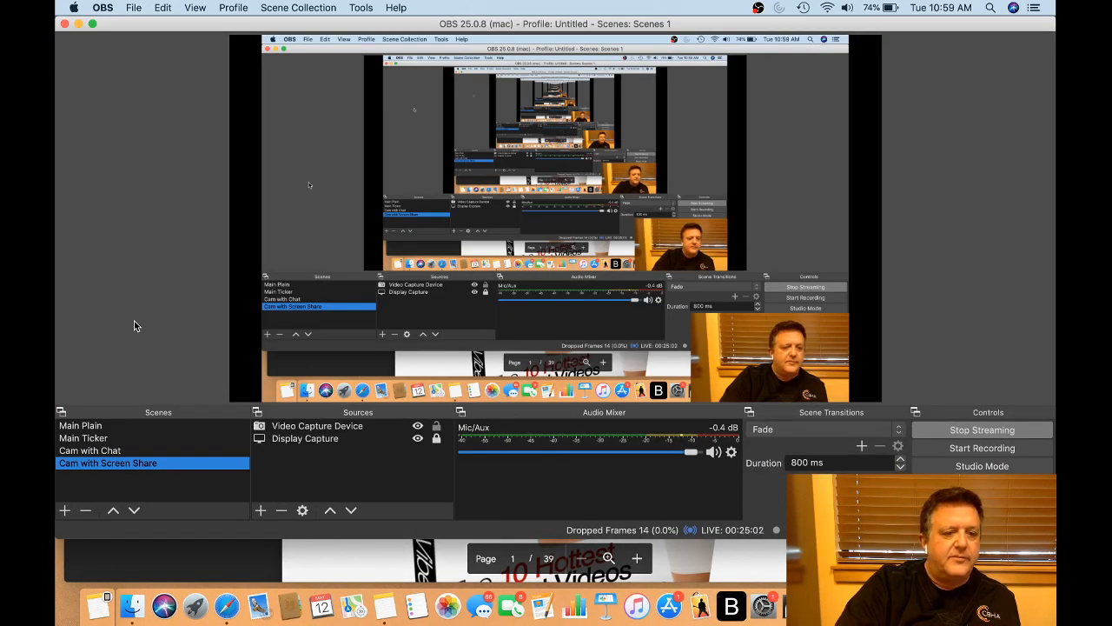
click(94, 439)
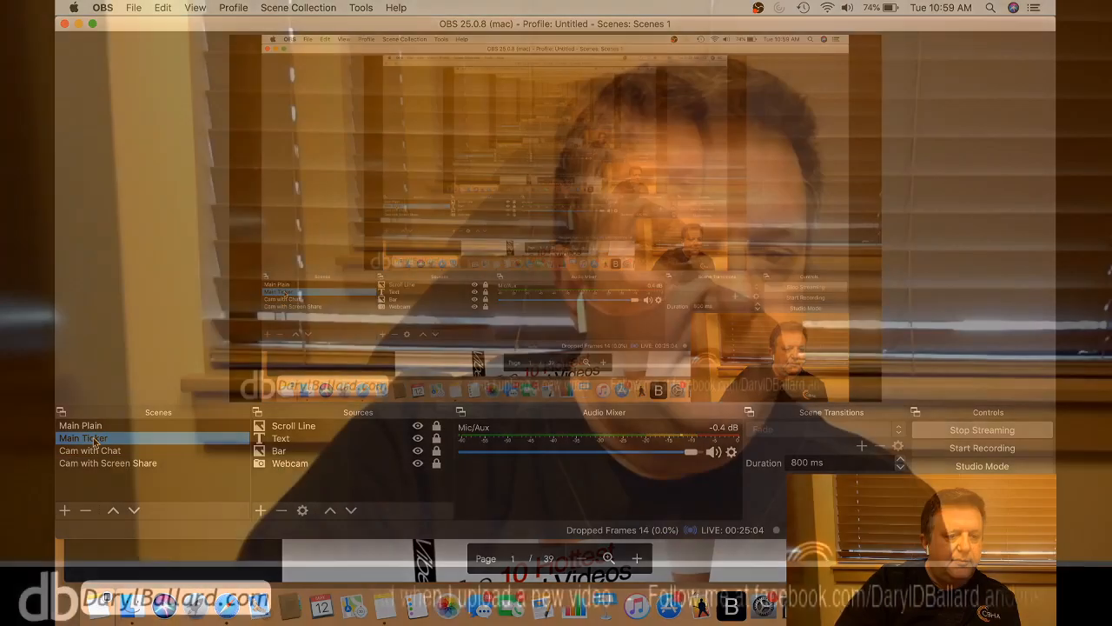